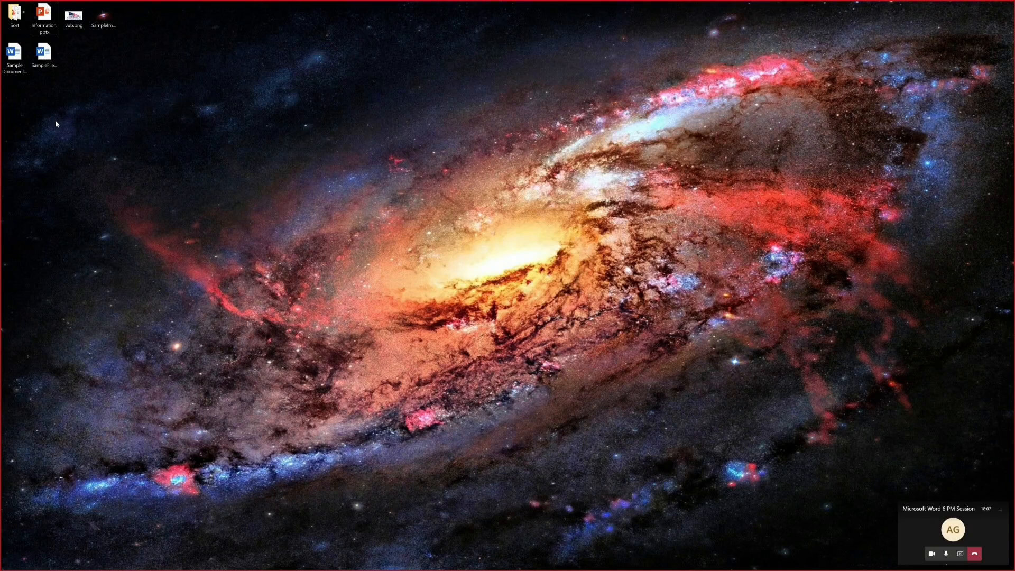
Open SampleFile2.docx from its desktop icon to view it in Word, and close it
double_click(46, 55)
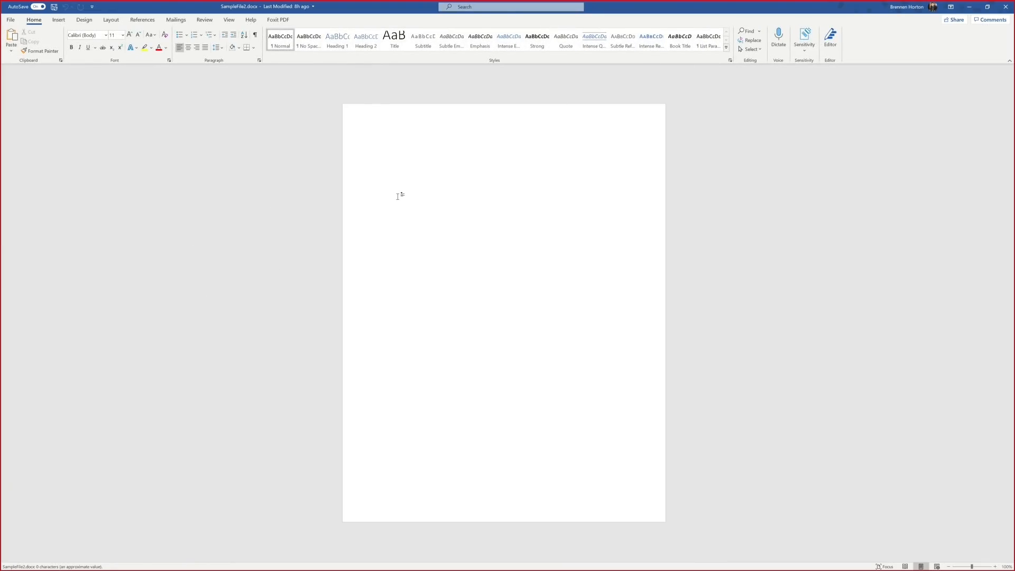
left_click(1011, 7)
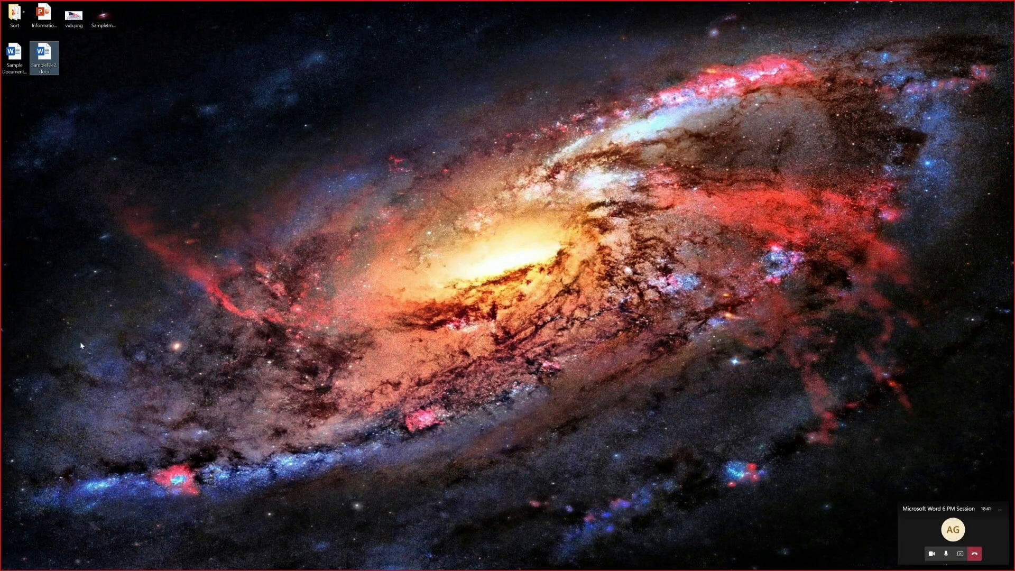
Open SampleFile2.docx through the Desktop folder in File Explorer, and return to the empty desktop
mouse_move(1, 336)
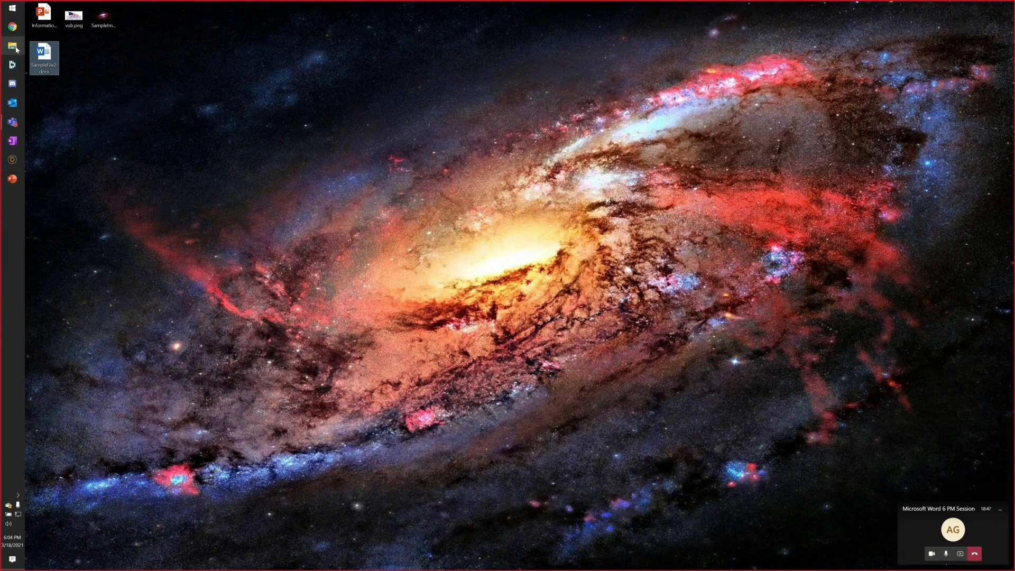
left_click(13, 47)
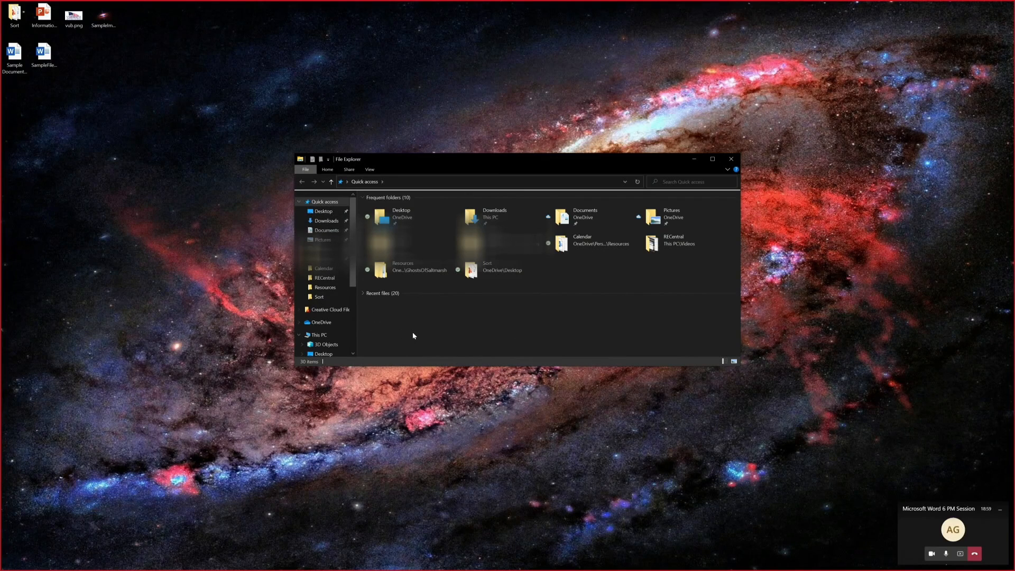
left_click(332, 212)
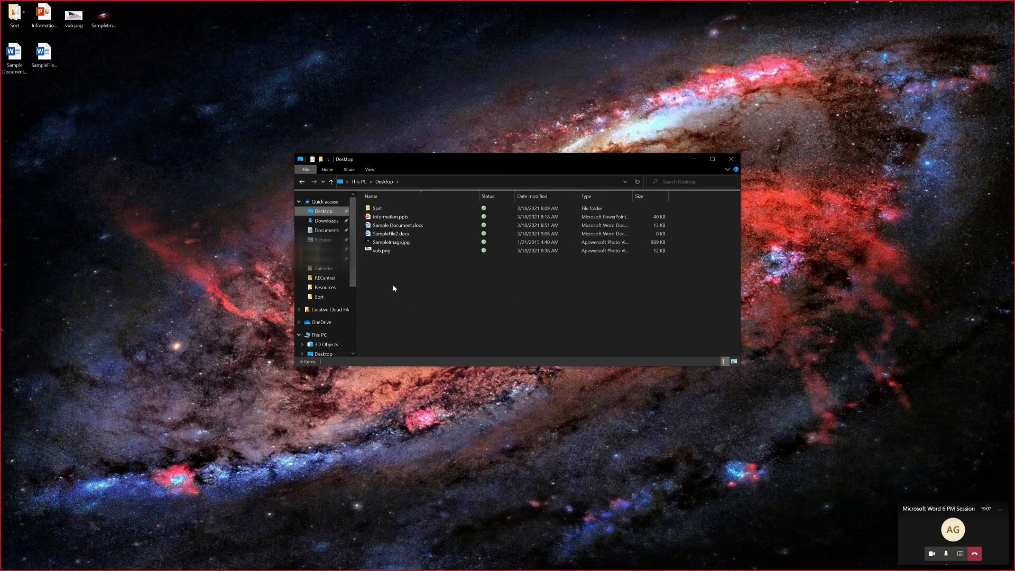
double_click(396, 236)
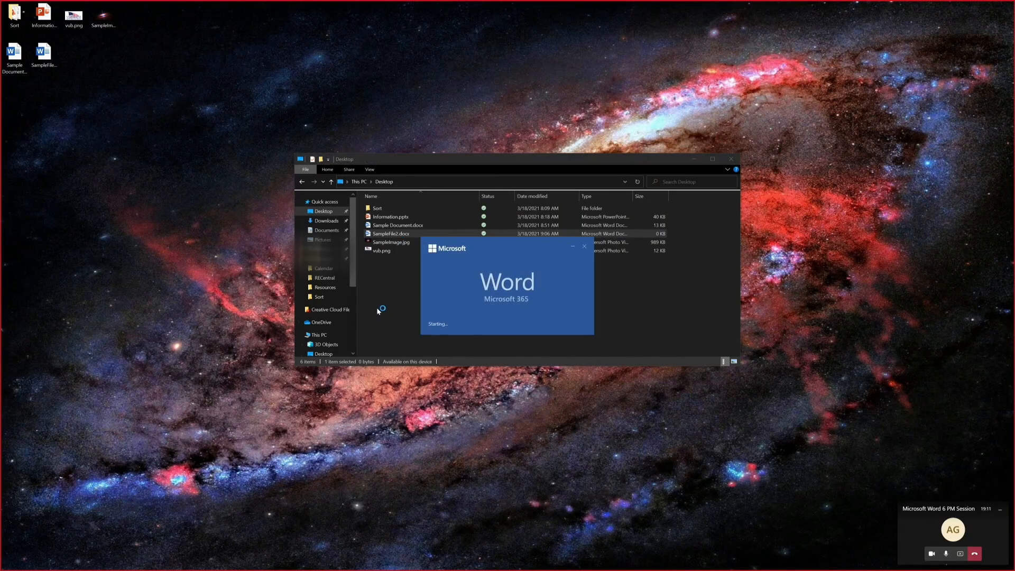
key("super+d")
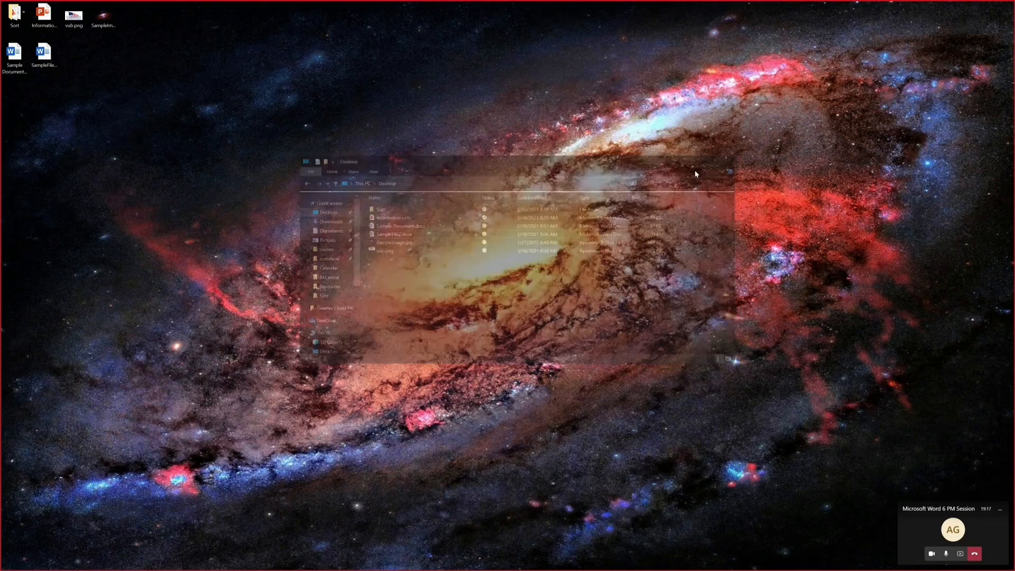
left_click(92, 132)
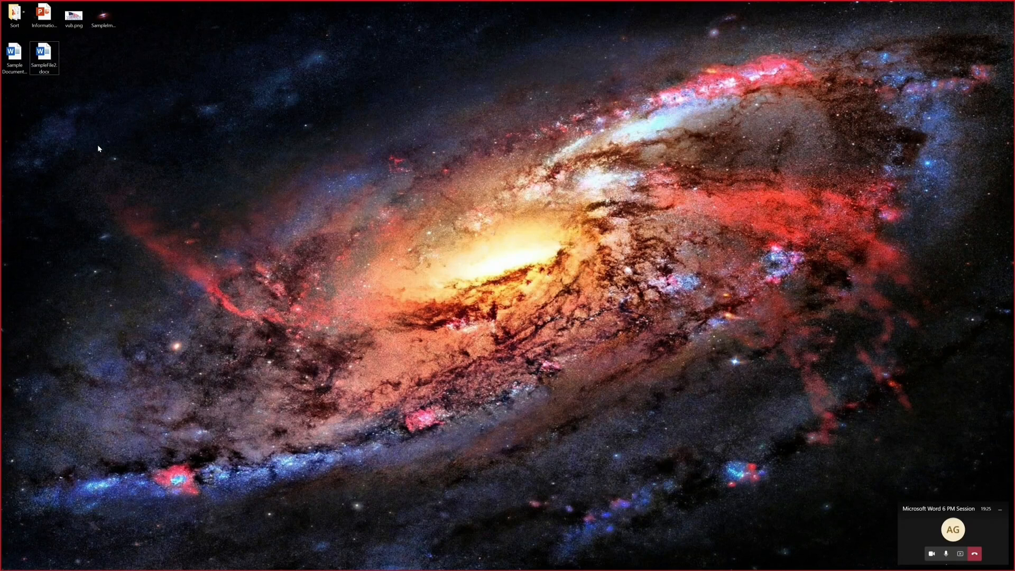
Create a new Microsoft Word document directly on the desktop and name it SampleFile3
right_click(76, 104)
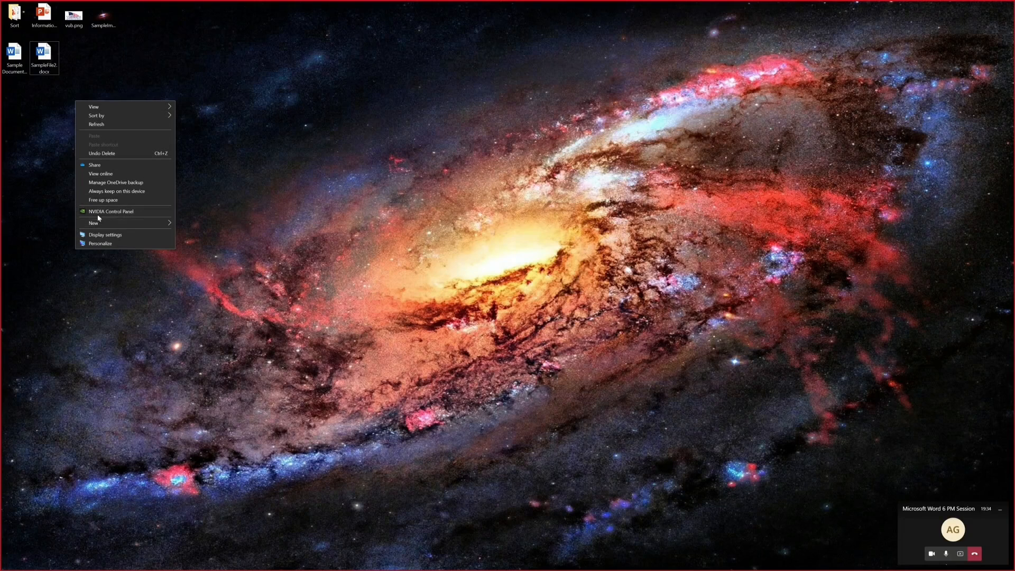
mouse_move(113, 224)
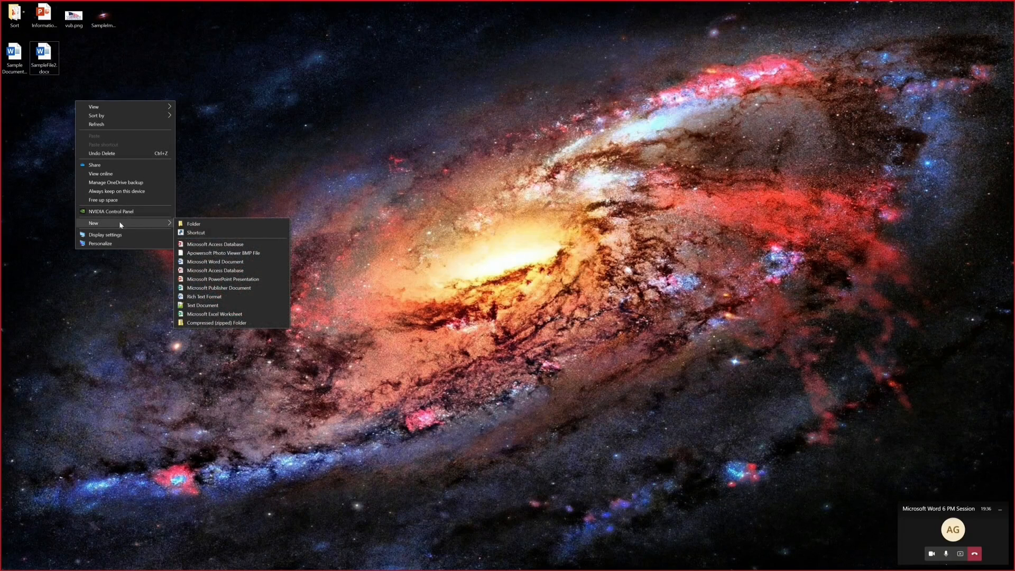
left_click(213, 262)
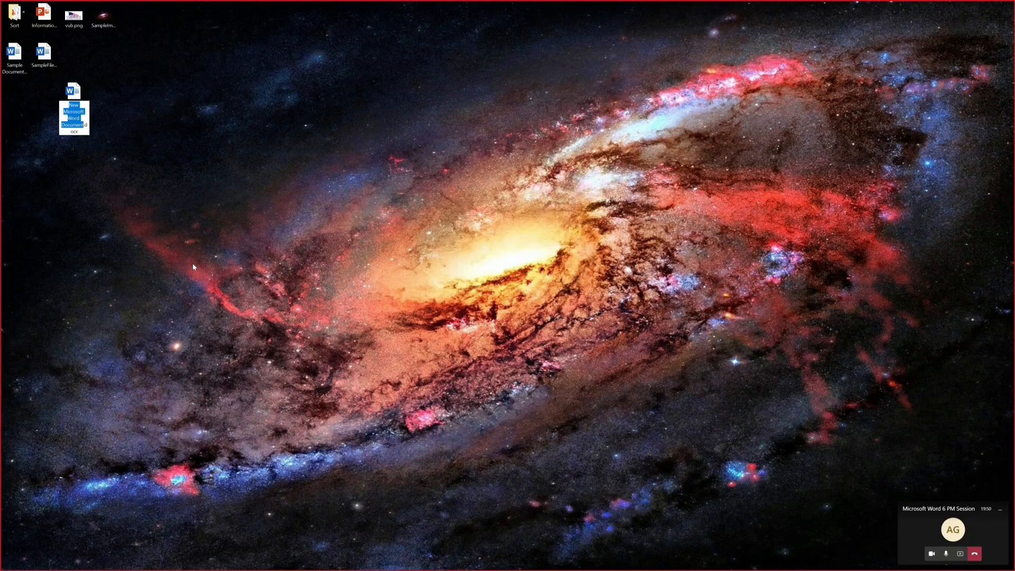
type("SampleFile")
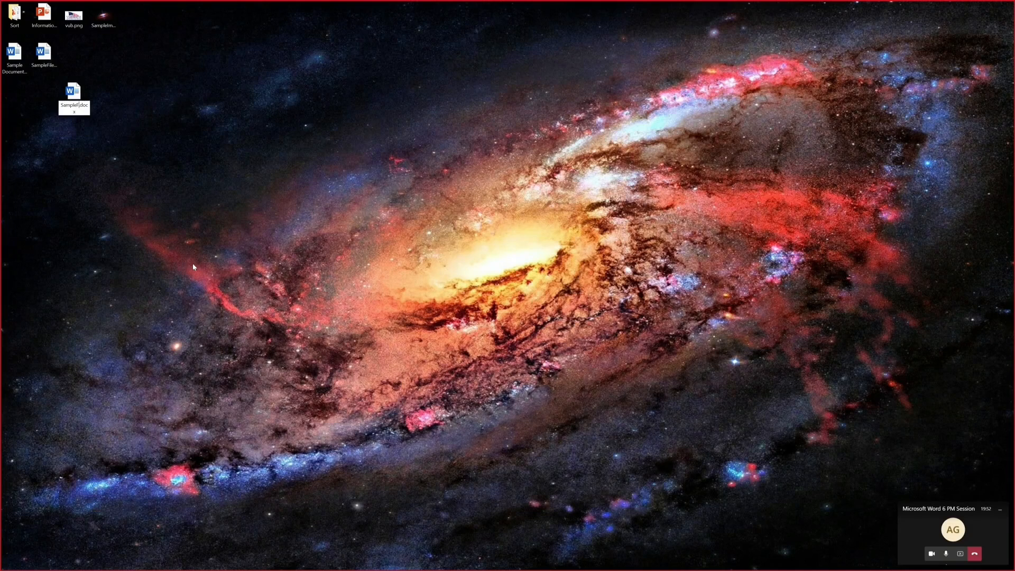
type("3")
key("Return")
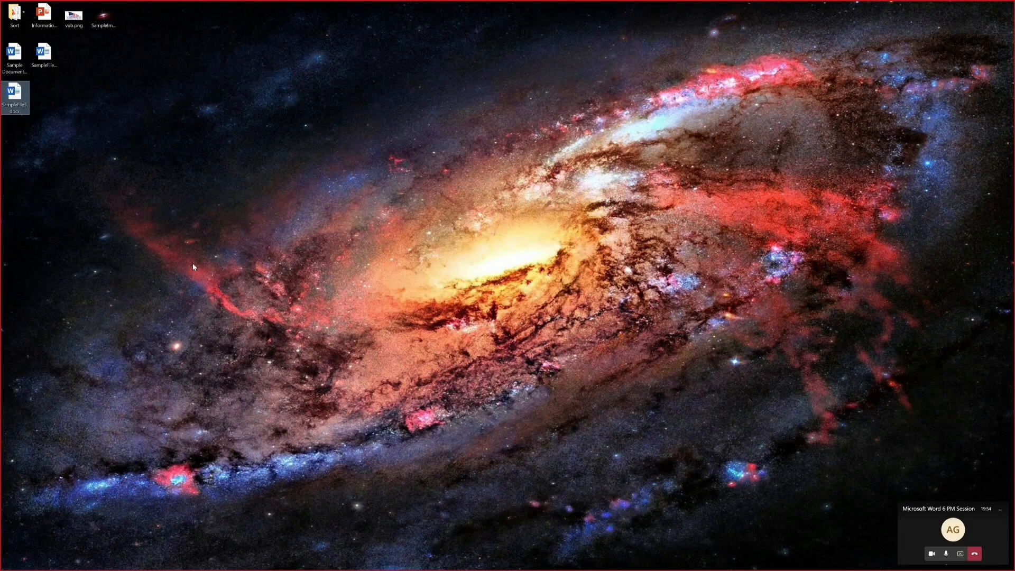
Open the new SampleFile3 document to check it, close it, and delete the file from the desktop
left_click_drag(24, 100, 105, 97)
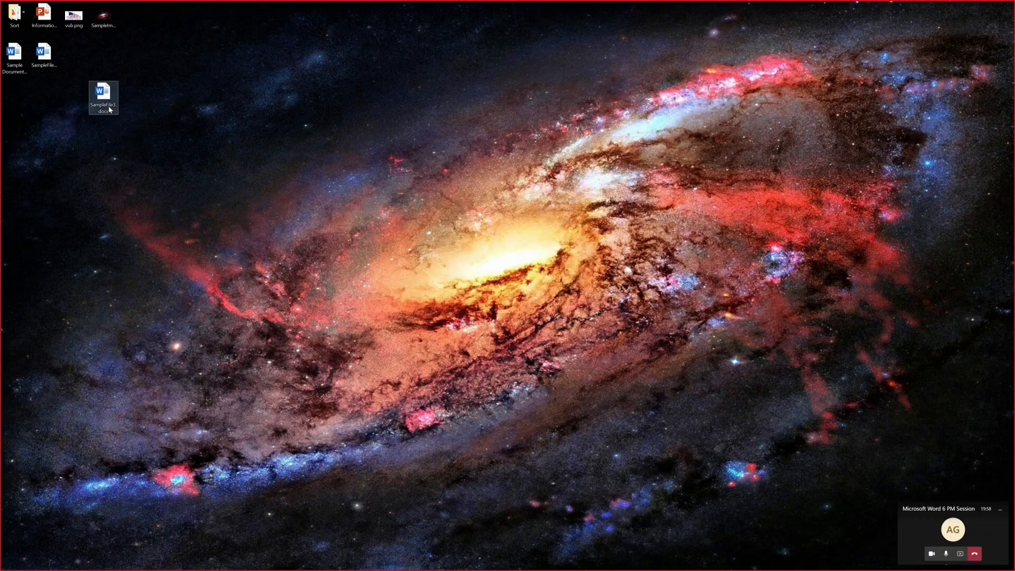
double_click(104, 95)
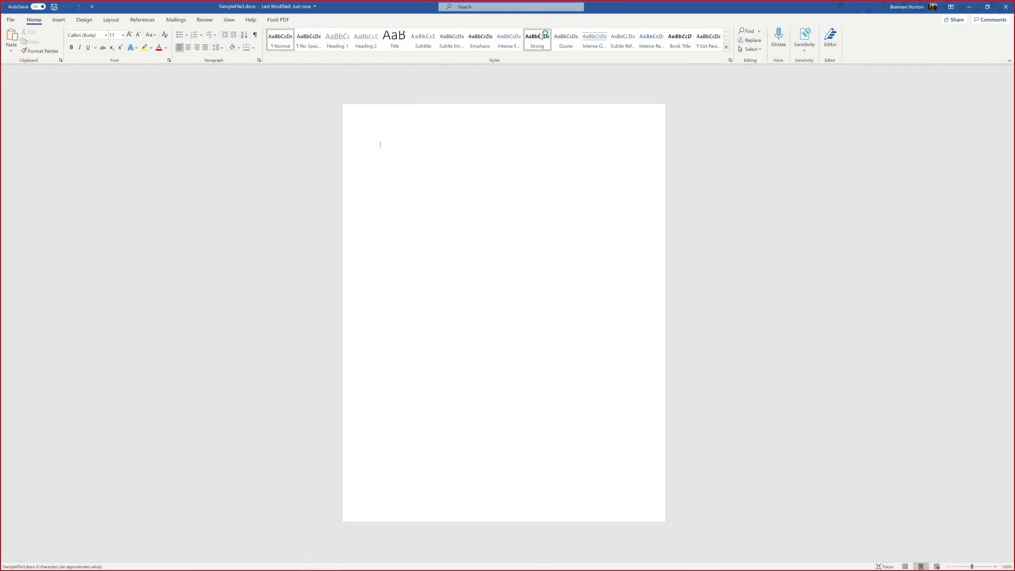
left_click(997, 4)
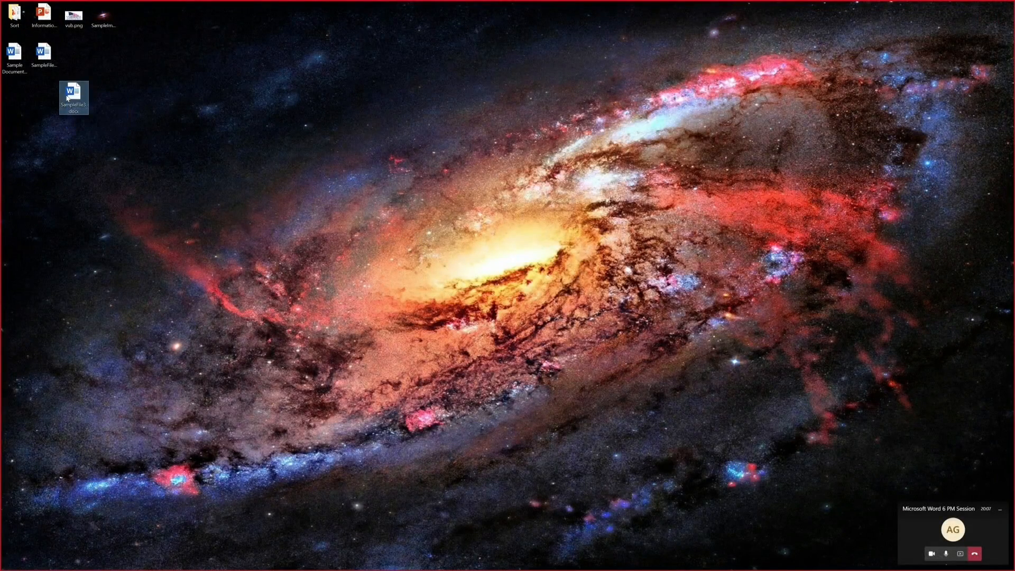
key("Delete")
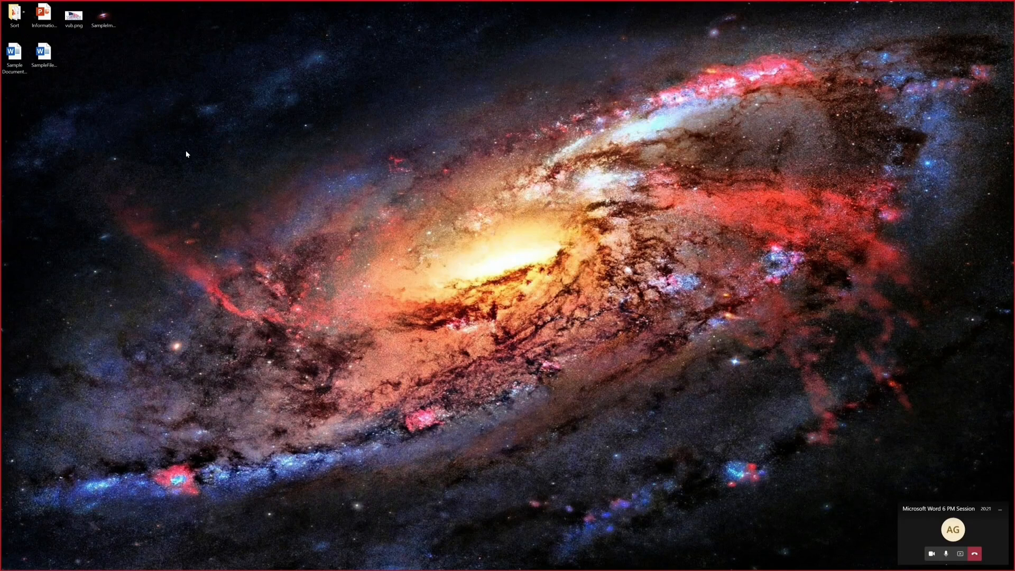
Start Word with a blank document and enter the sentence "The brown fox jumped over the gray hound."
mouse_move(2, 164)
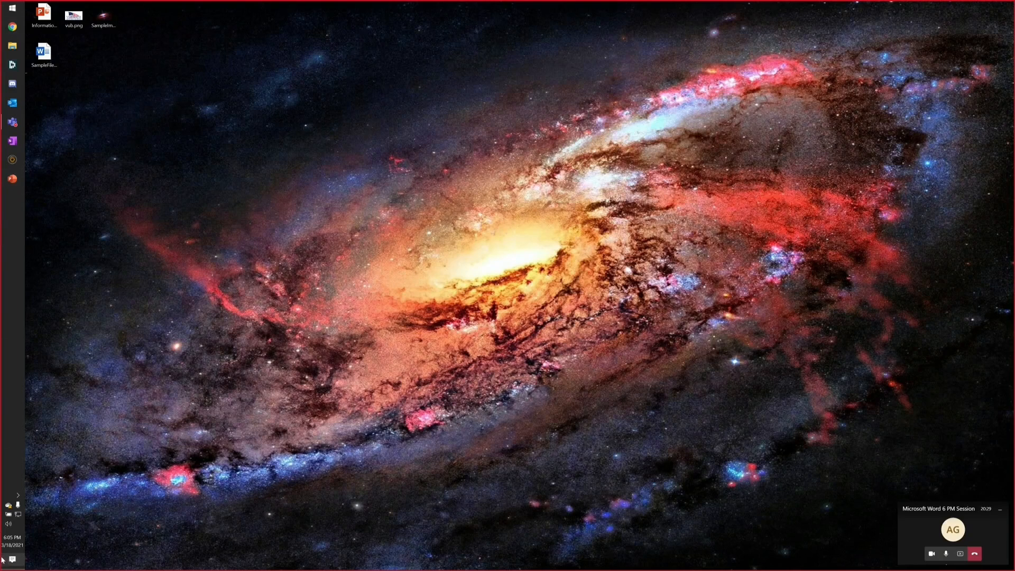
left_click(6, 10)
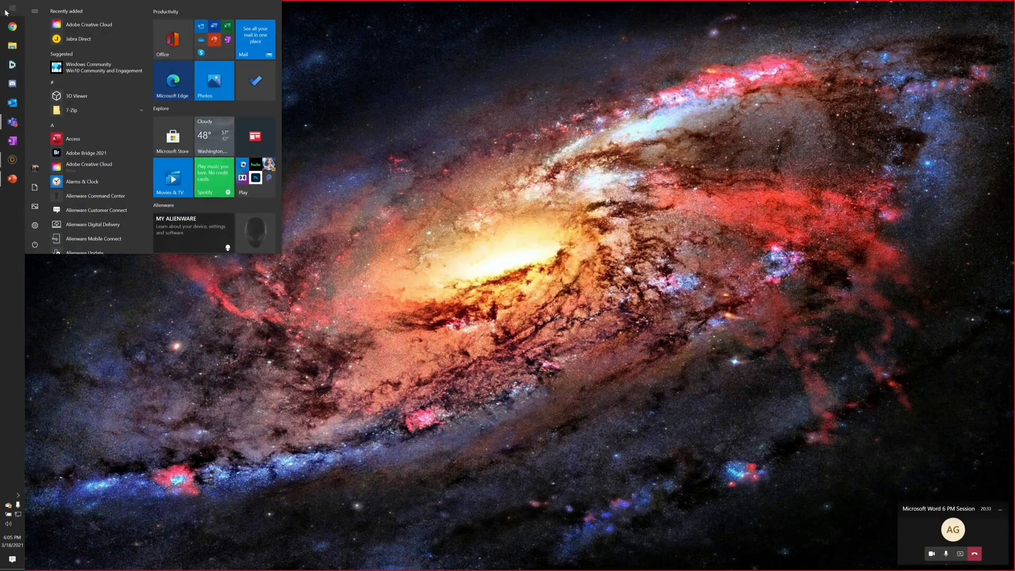
type("word")
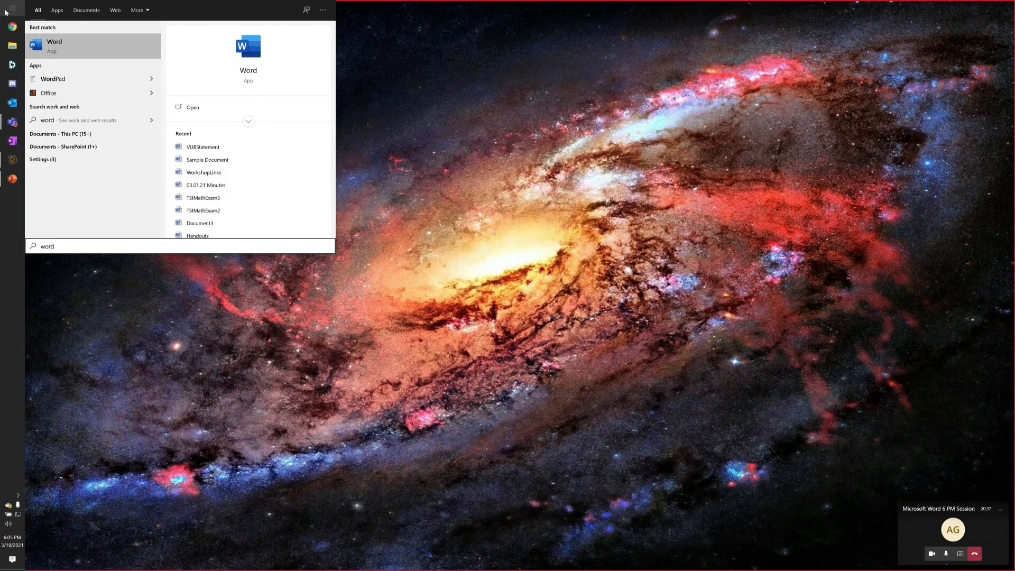
key("Return")
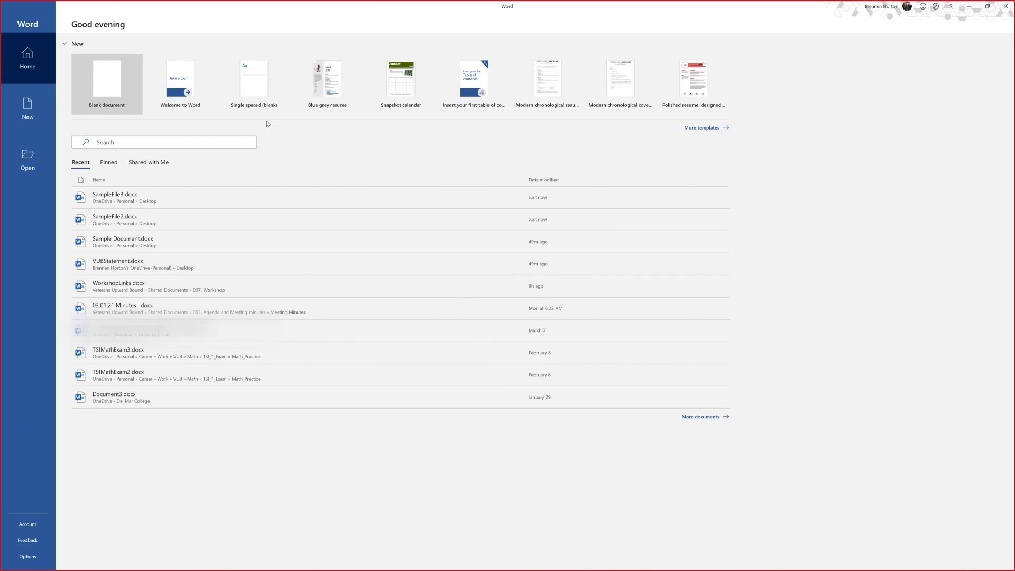
left_click(103, 86)
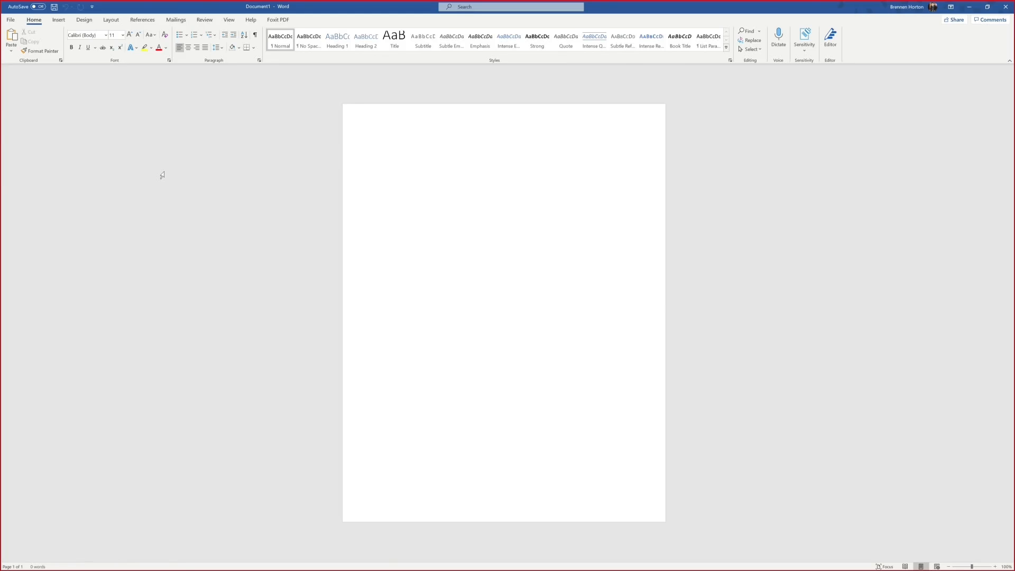
type("The brown fox jumped over the gray hound.")
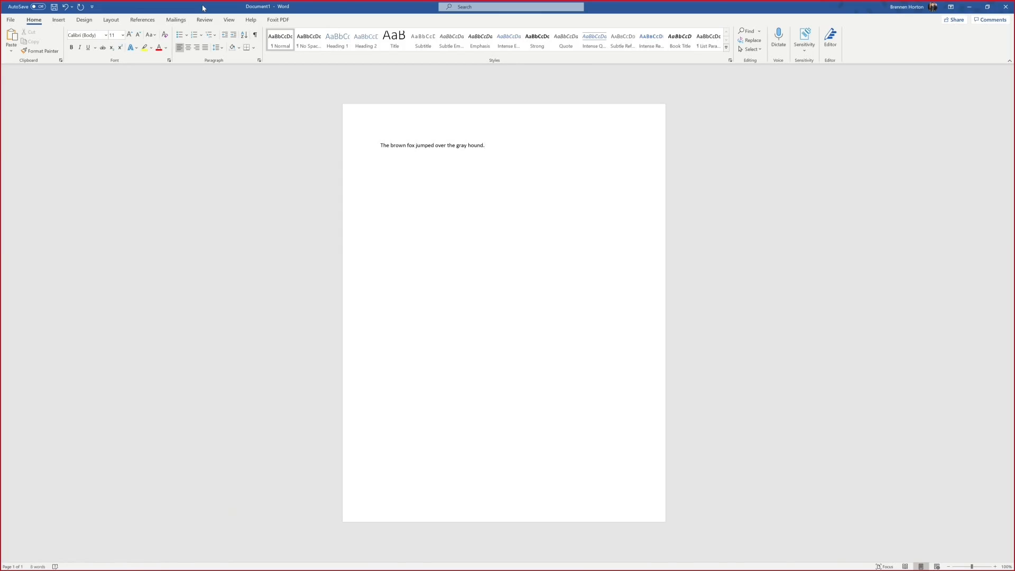
Bring up the AutoSave upload options for the document and dismiss them without choosing a location
left_click(40, 10)
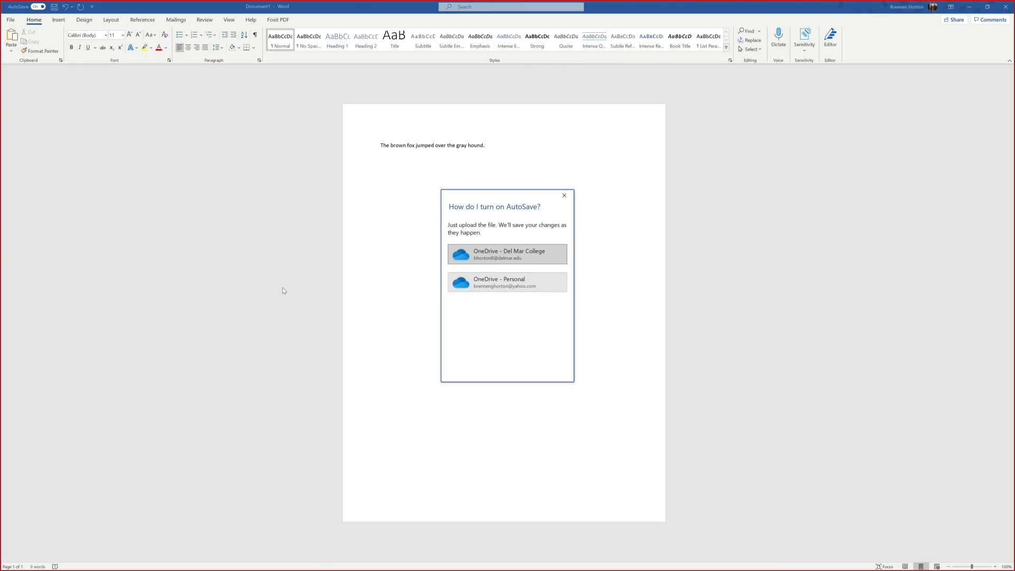
left_click(565, 196)
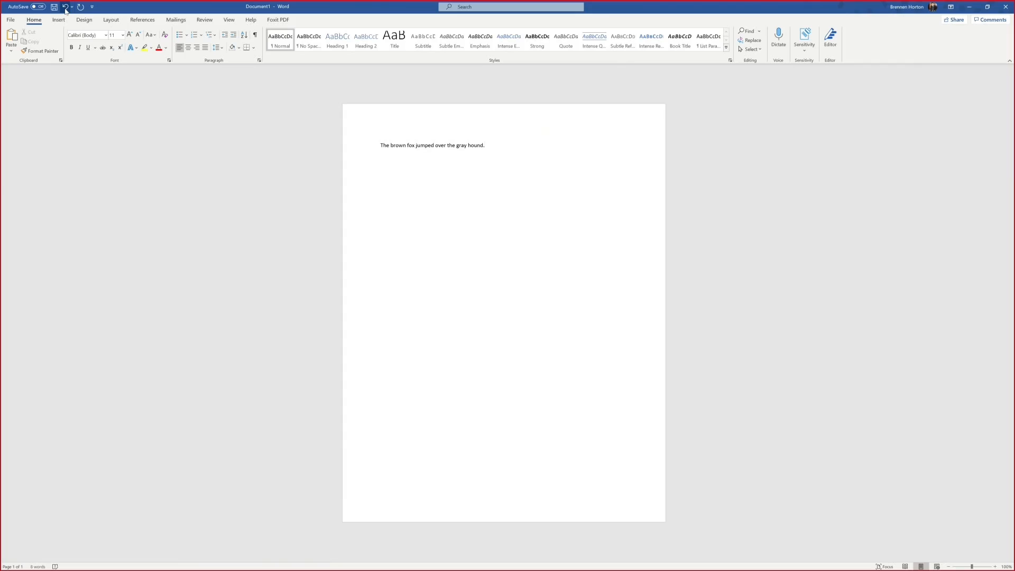
Undo the last edit in the document and redo it
left_click(65, 8)
left_click(80, 7)
Examine which commands are offered for inserting content and for the document's design
left_click(58, 20)
left_click(37, 21)
left_click(58, 20)
left_click(86, 21)
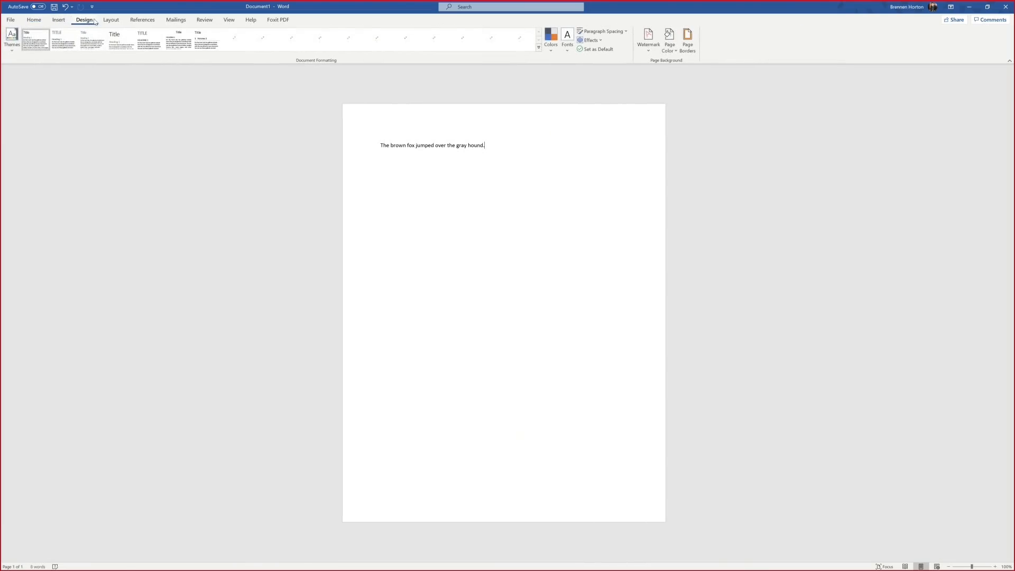
left_click(32, 21)
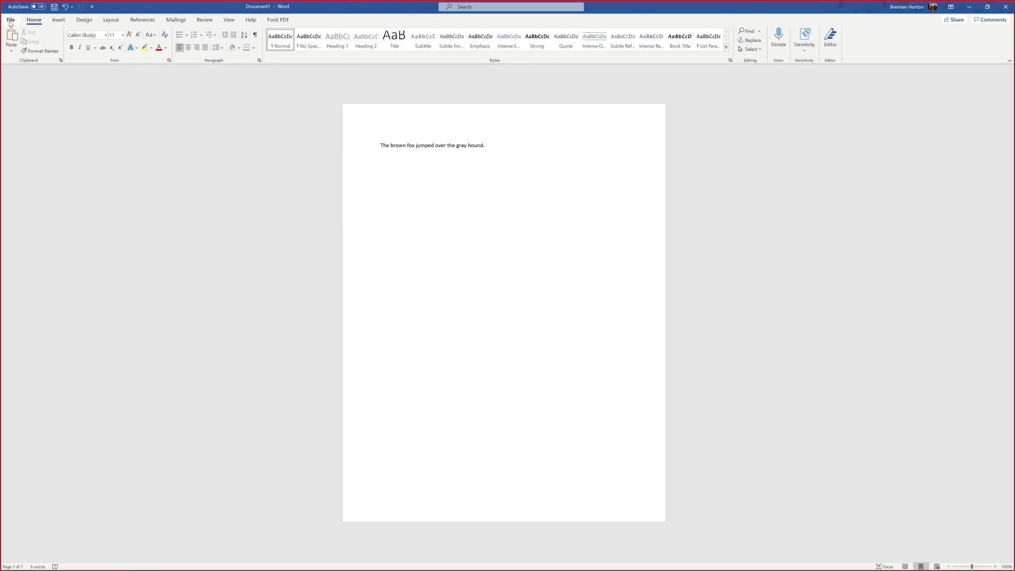
Save the document to the desktop as a Word document named SampleFile3
left_click(10, 20)
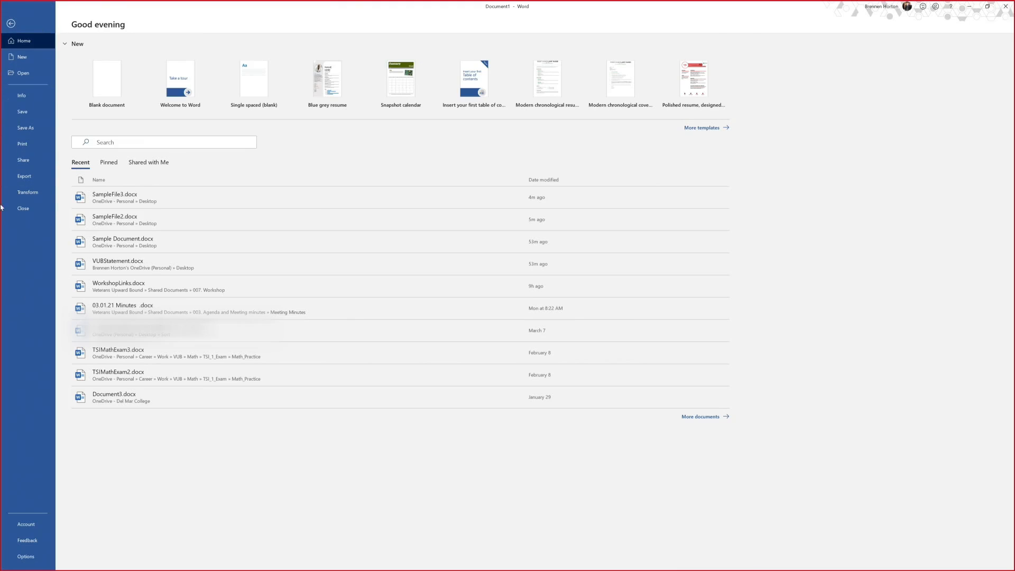
left_click(30, 129)
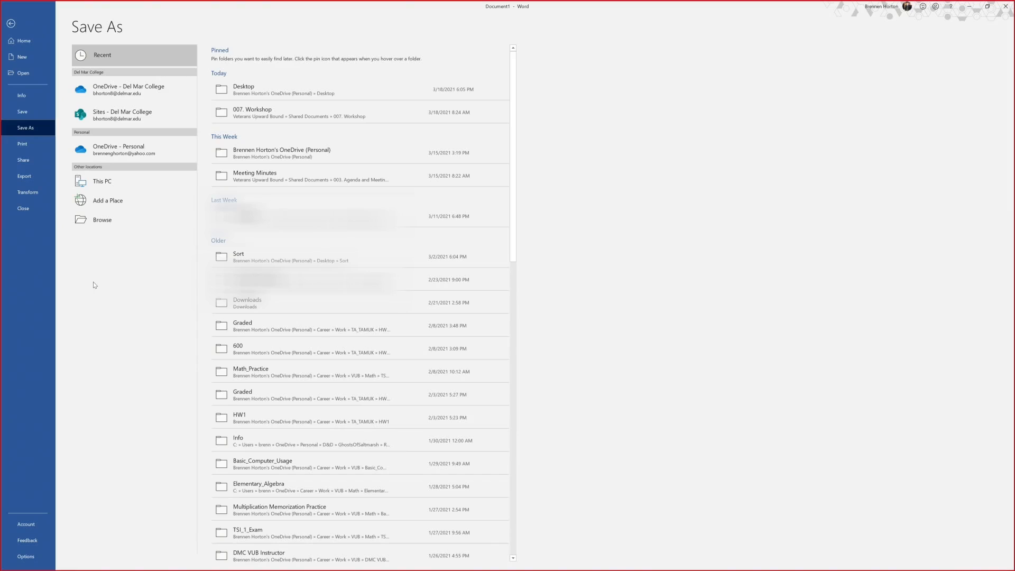
left_click(106, 223)
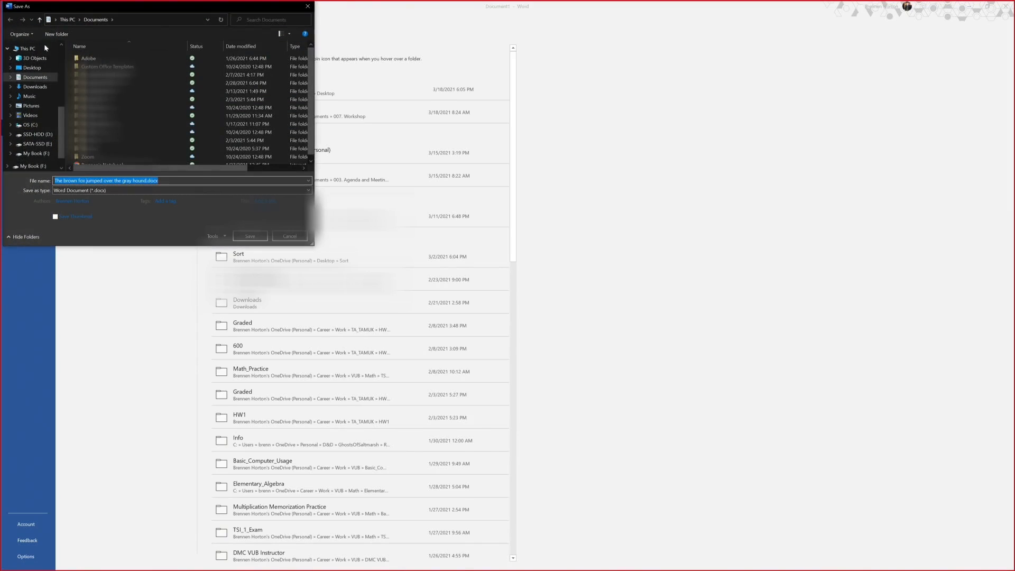
left_click_drag(127, 9, 206, 55)
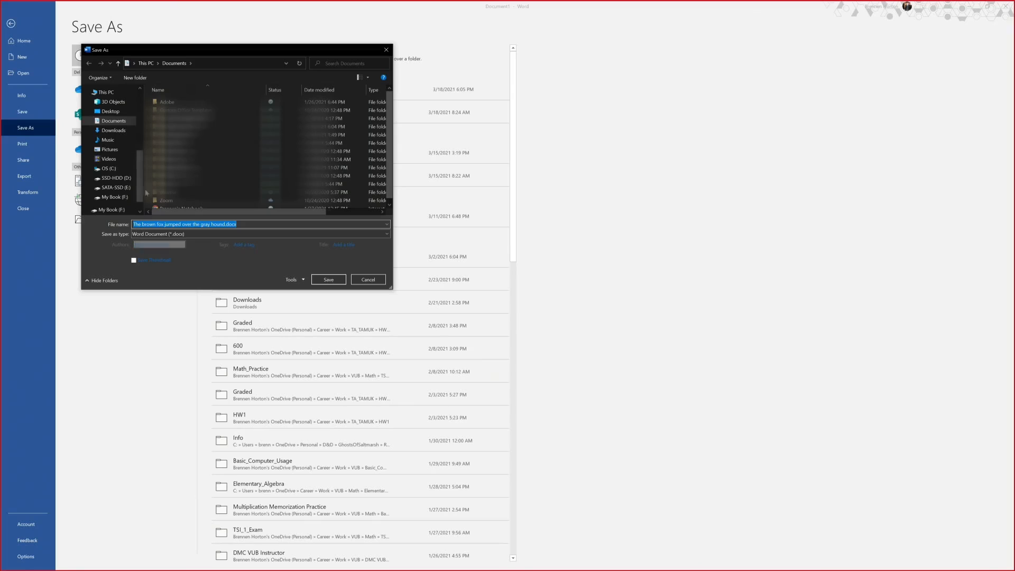
left_click(112, 113)
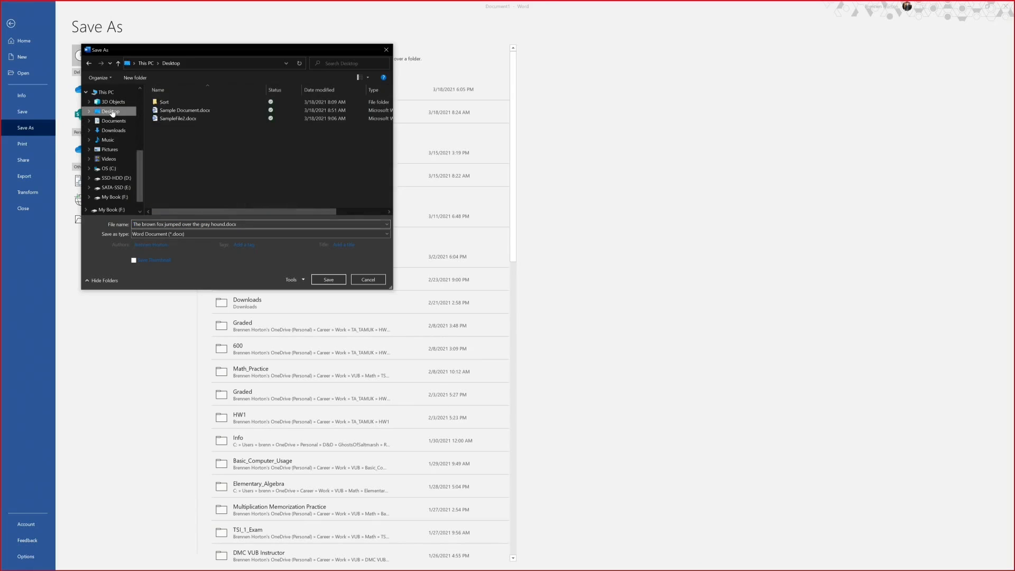
left_click(183, 222)
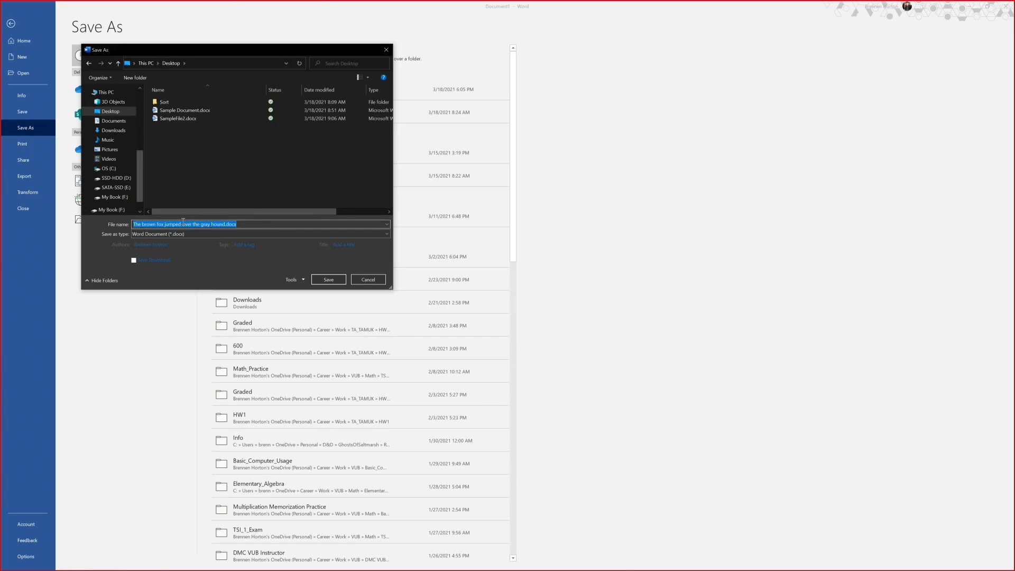
type("Sample")
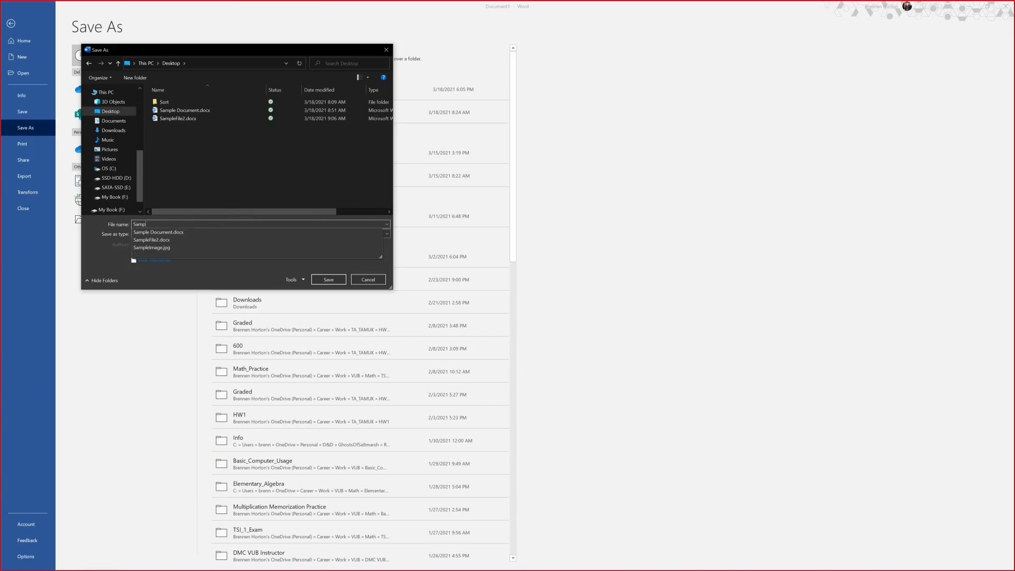
key("BackSpace")
key("BackSpace")
type("eFile3")
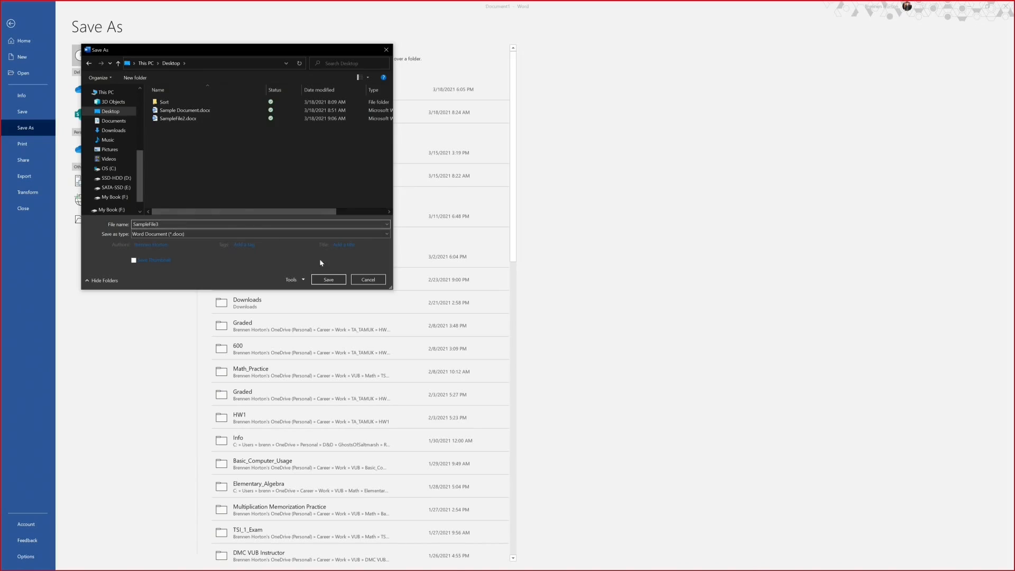
left_click(325, 282)
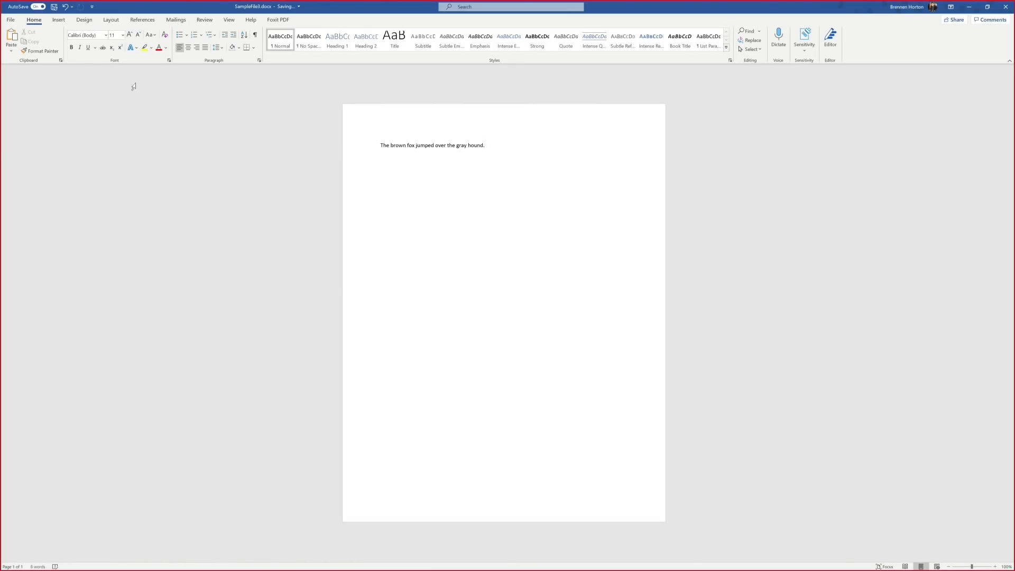
Select the EPSON XP-7100 Series printer in the print settings and return to the document without printing
left_click(15, 21)
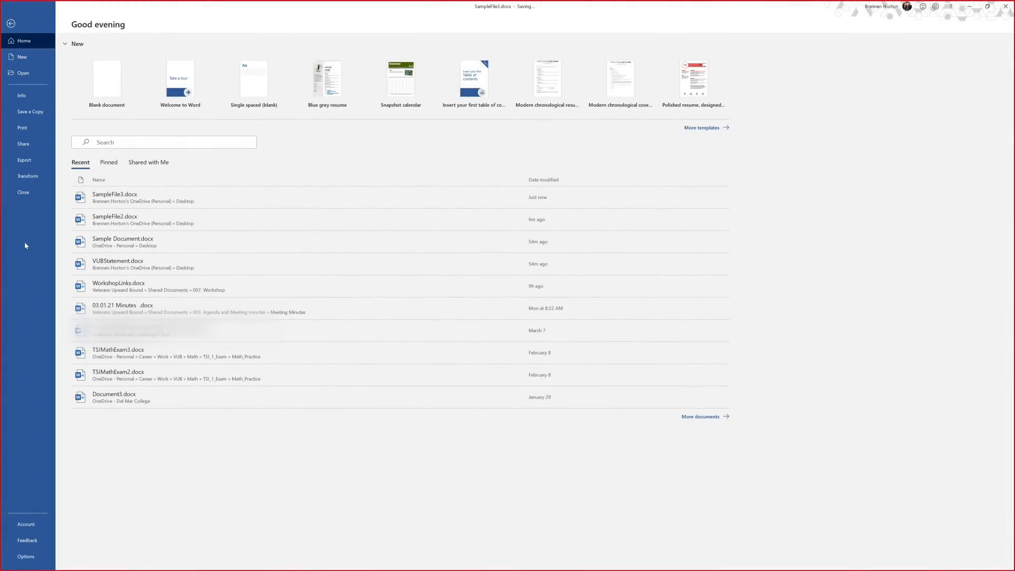
left_click(30, 129)
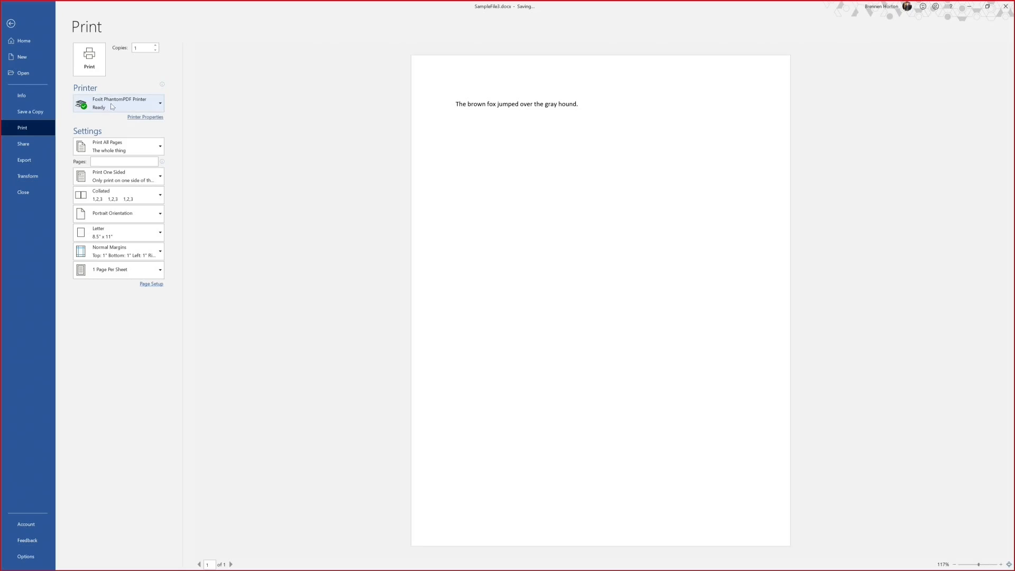
mouse_move(106, 107)
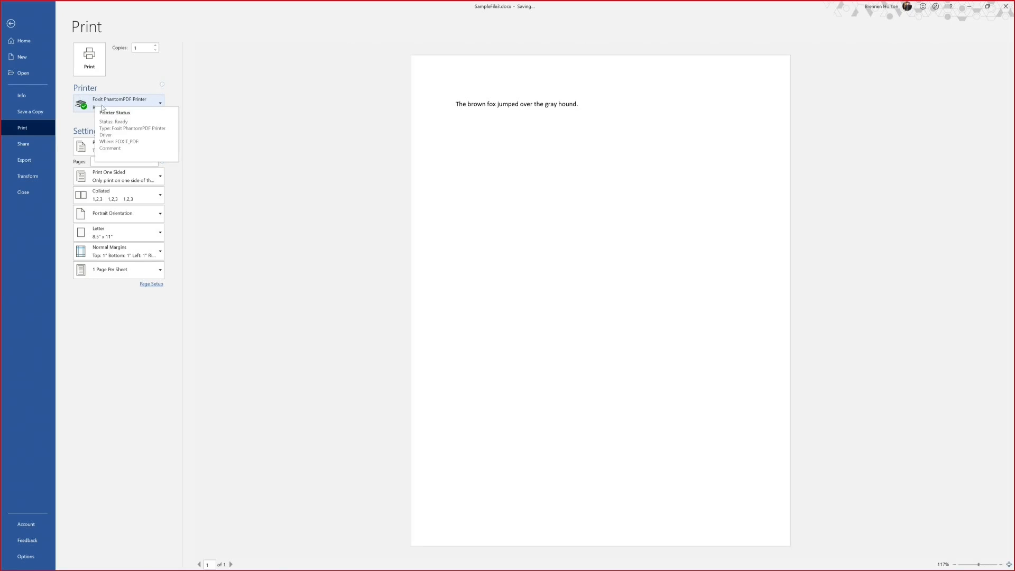
left_click(138, 102)
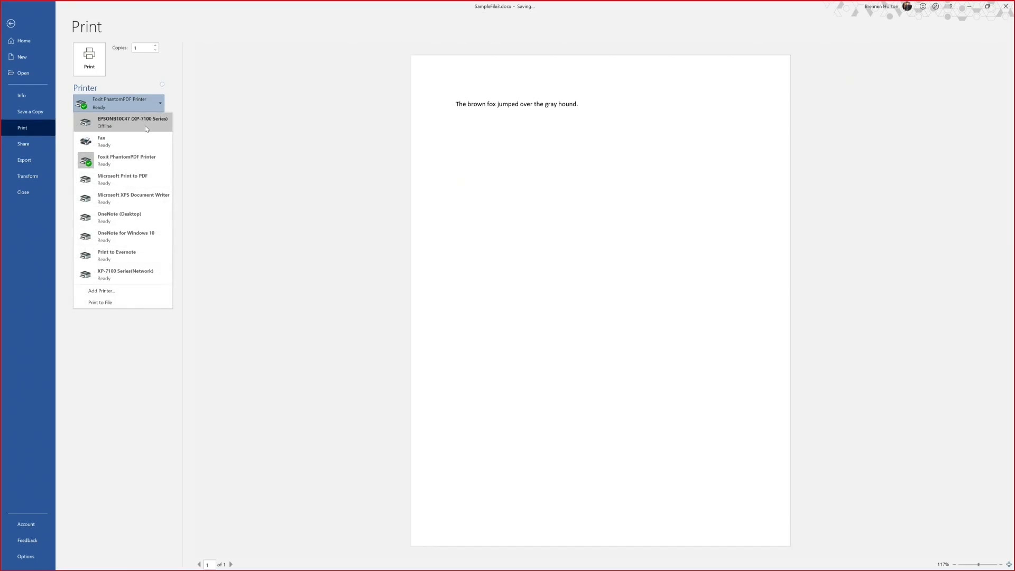
mouse_move(146, 129)
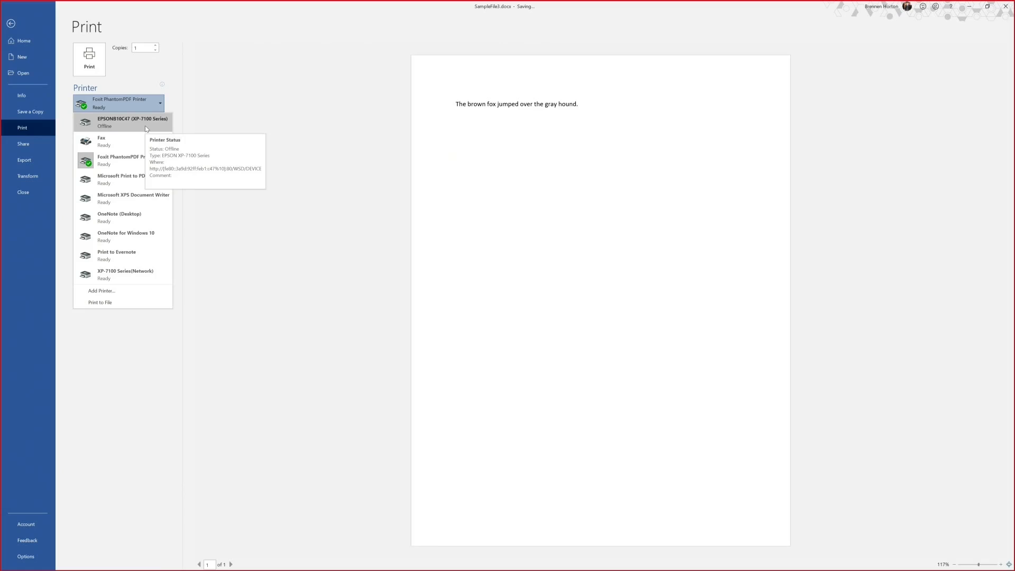
left_click(143, 123)
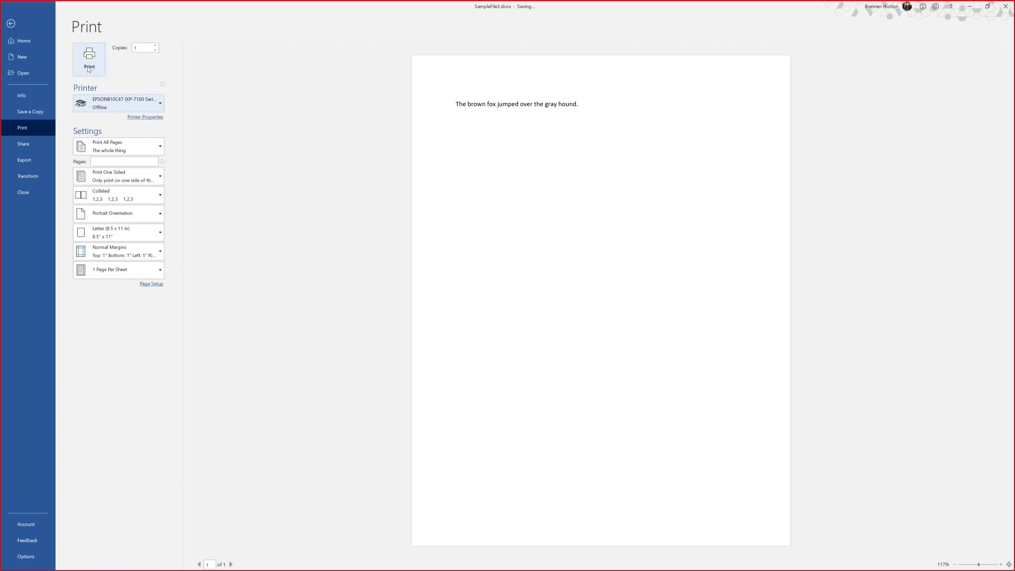
mouse_move(108, 100)
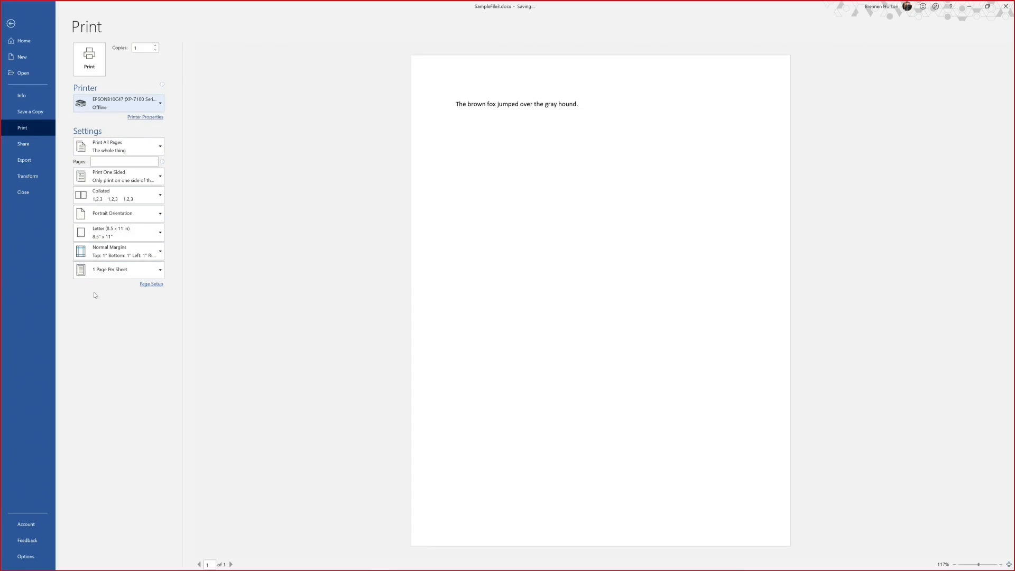
left_click(11, 25)
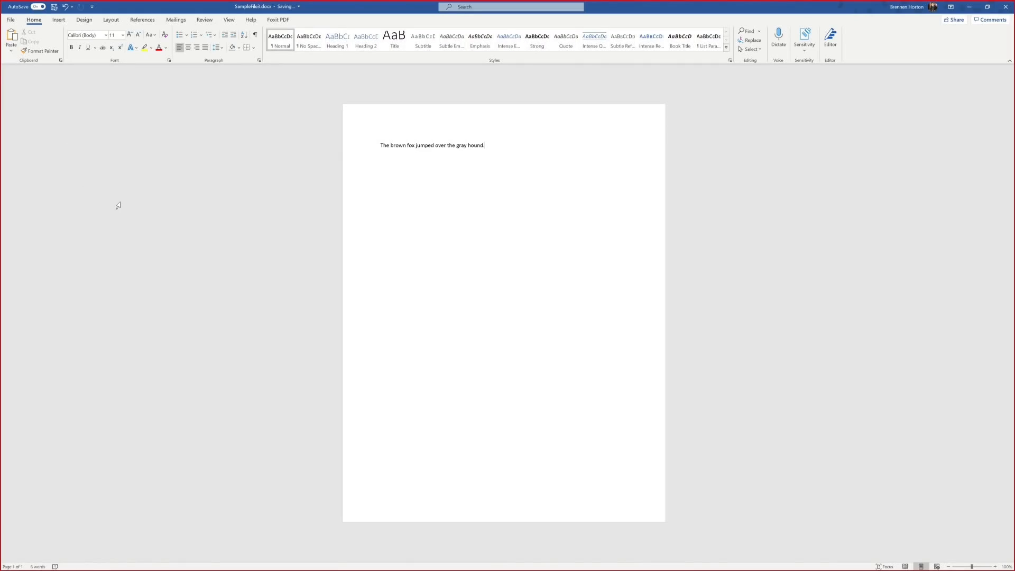
left_click(10, 21)
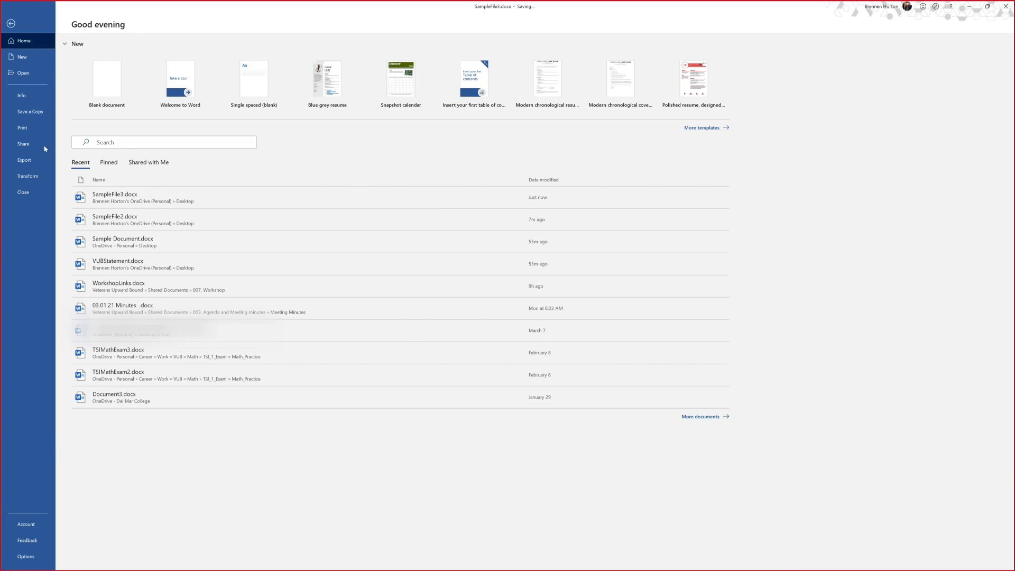
left_click(28, 59)
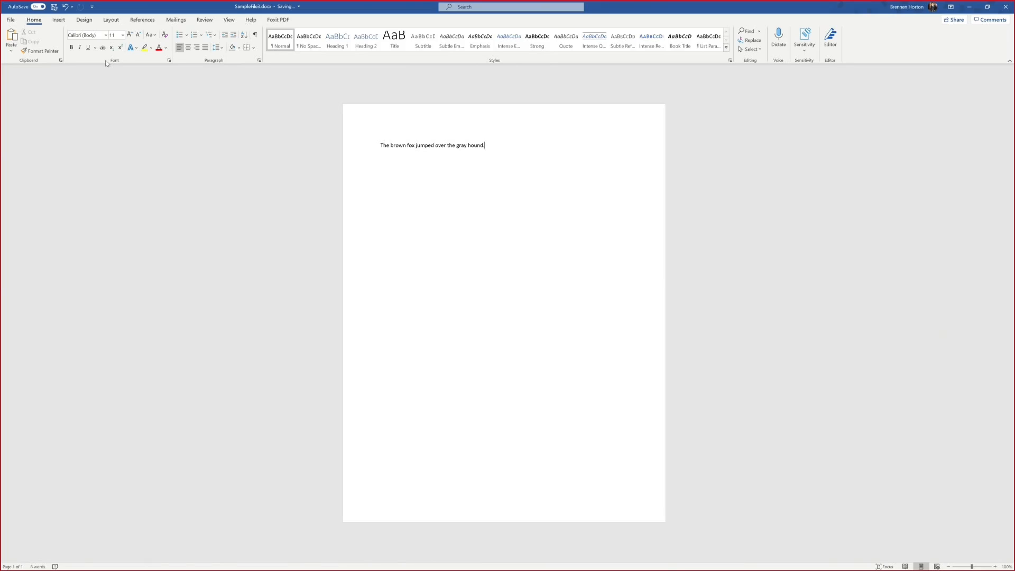
Browse to the desktop and open the existing file Sample Document.docx
left_click(10, 20)
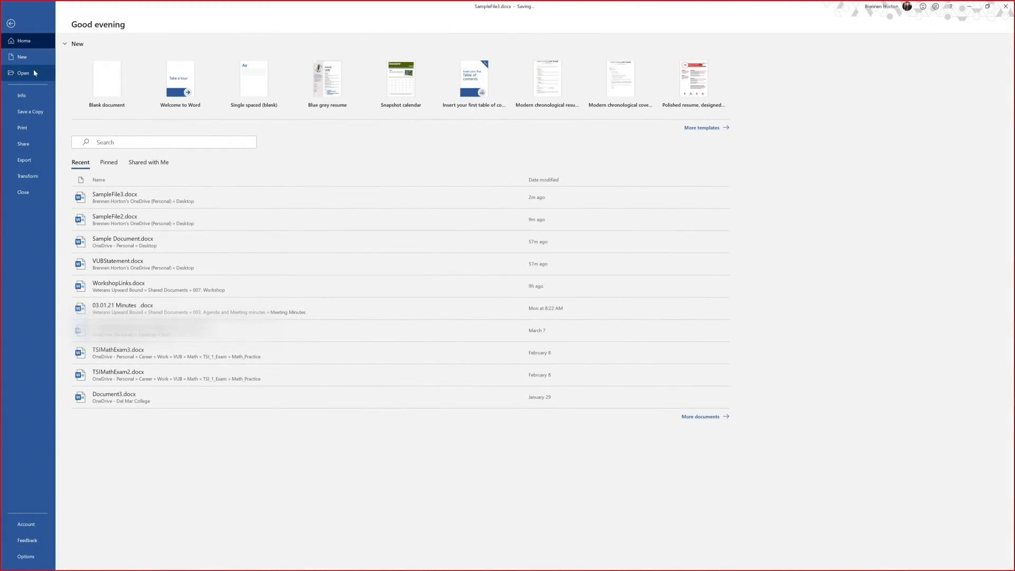
left_click(24, 74)
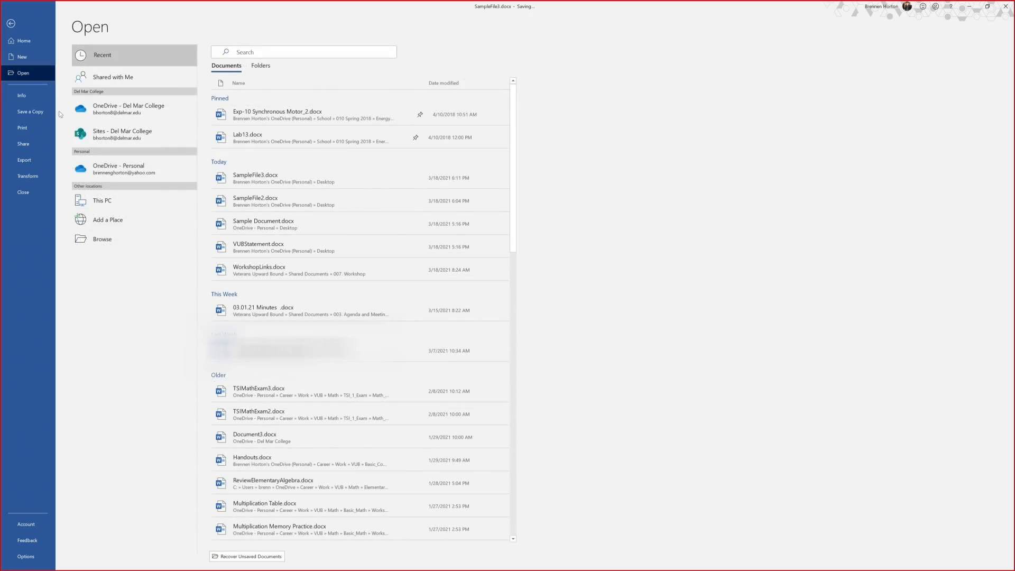
left_click(102, 239)
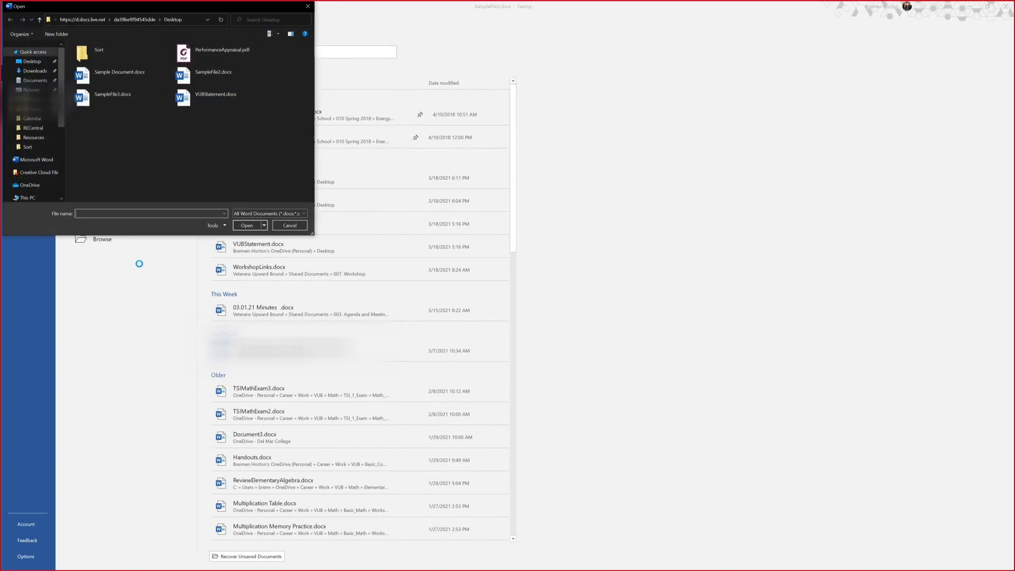
left_click(210, 97)
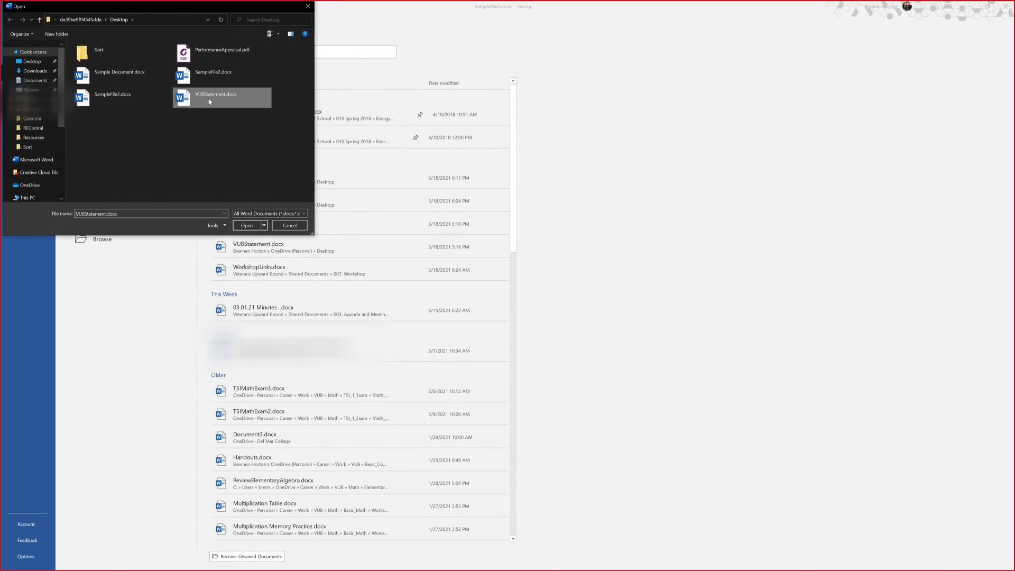
left_click(123, 74)
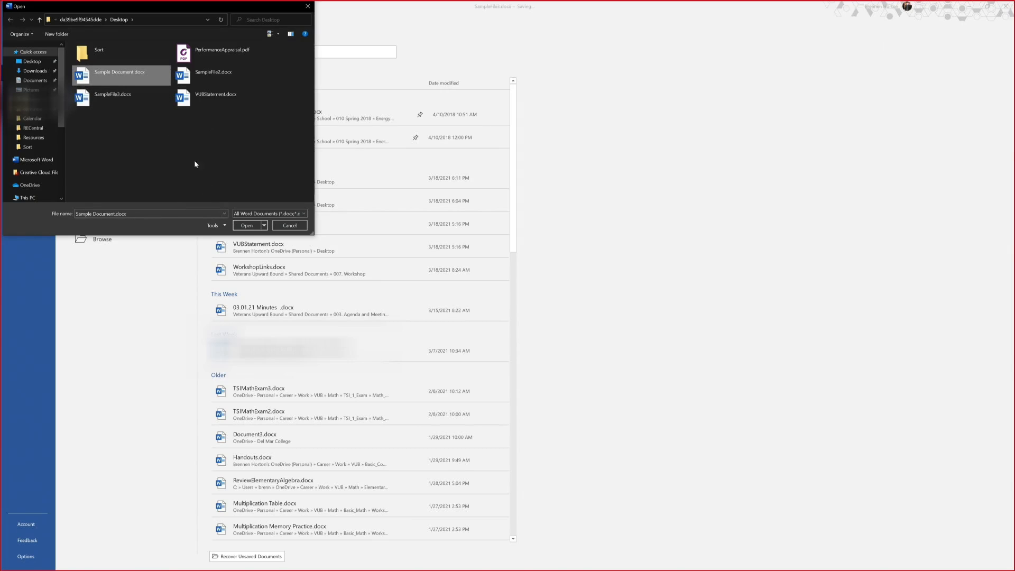
left_click(253, 229)
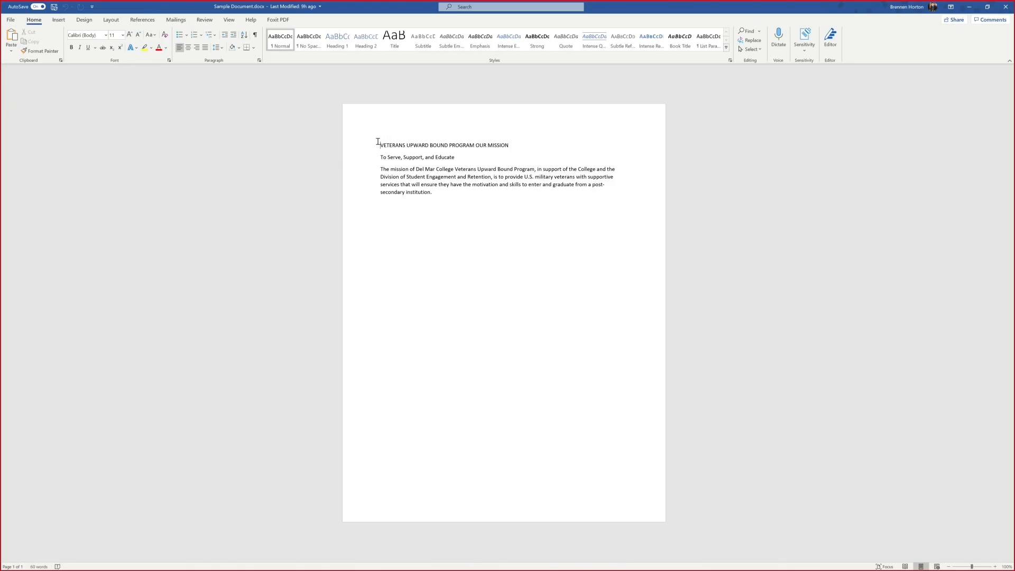
Format the heading "VERTERANS UPWARD BOUND PROGRAM OUR MISSION" in Times New Roman at size 18
left_click_drag(516, 145, 392, 148)
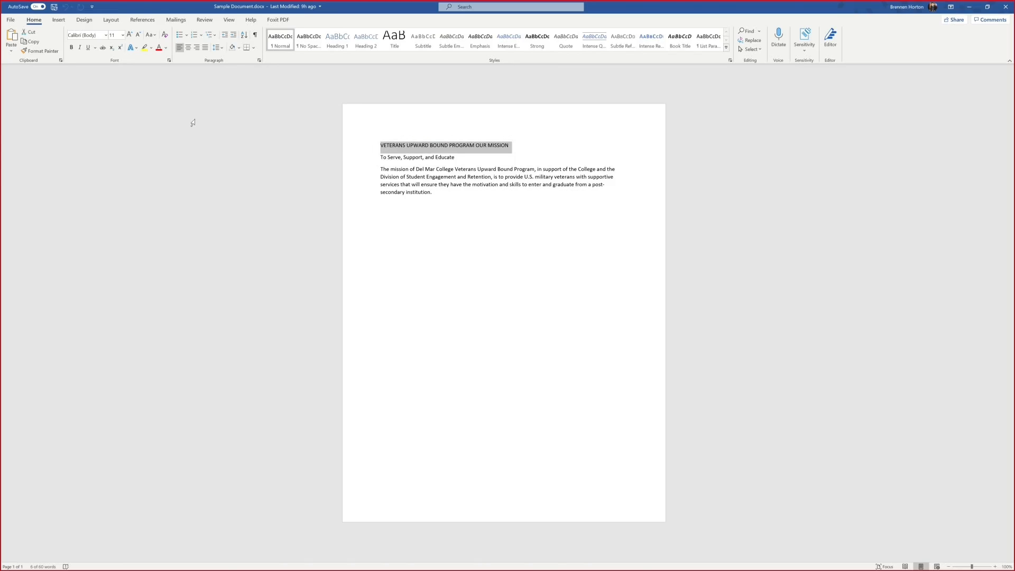
left_click(106, 36)
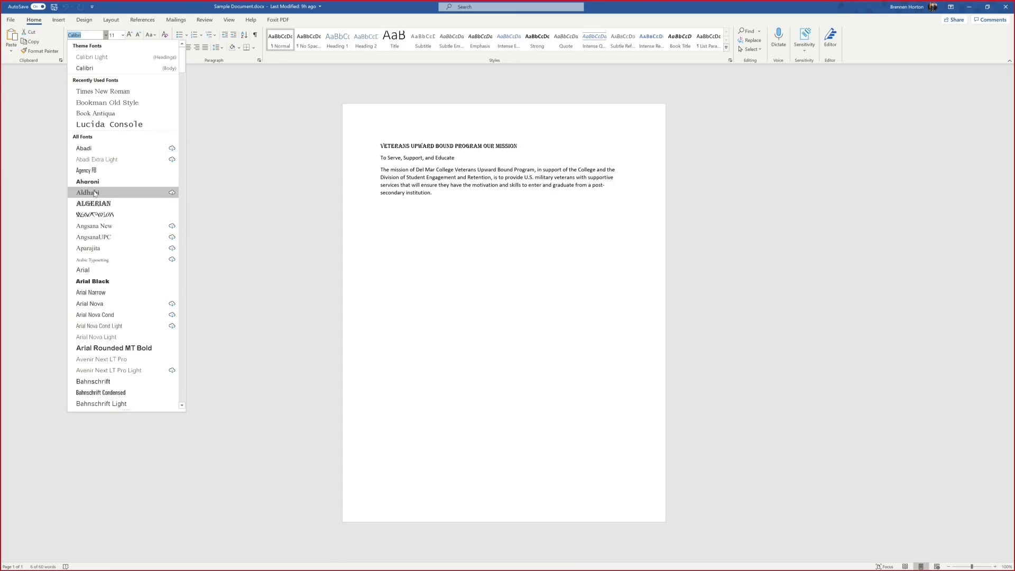
left_click(98, 93)
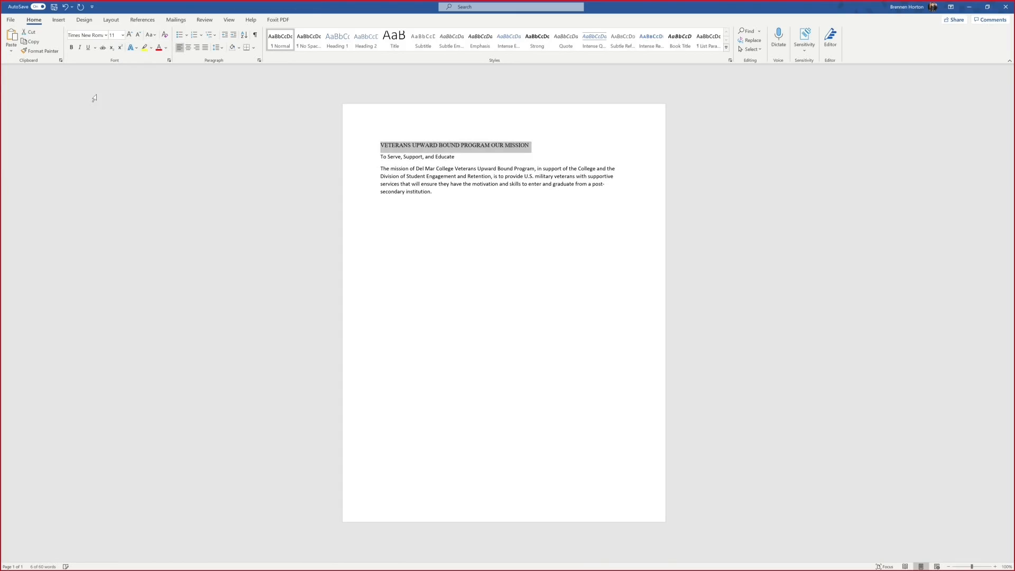
left_click(123, 35)
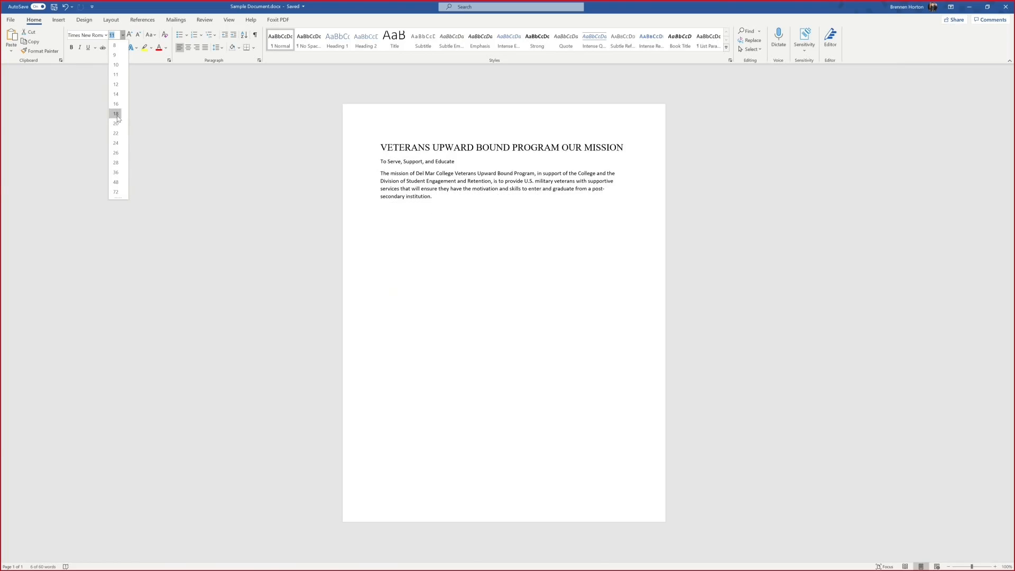
left_click(116, 114)
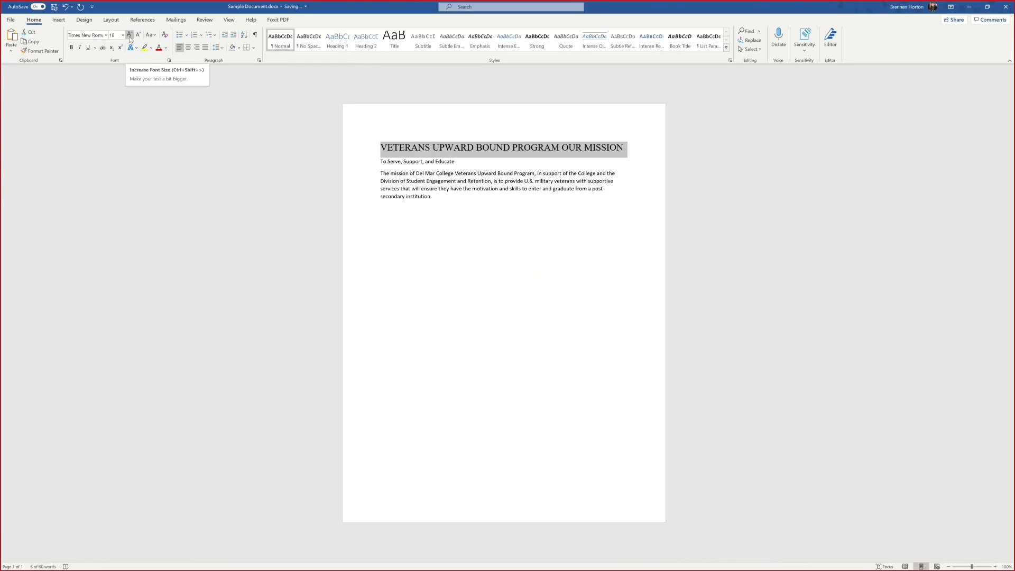
Enlarge the heading's font by two size increments and shrink it by two increments
left_click(130, 37)
left_click(129, 37)
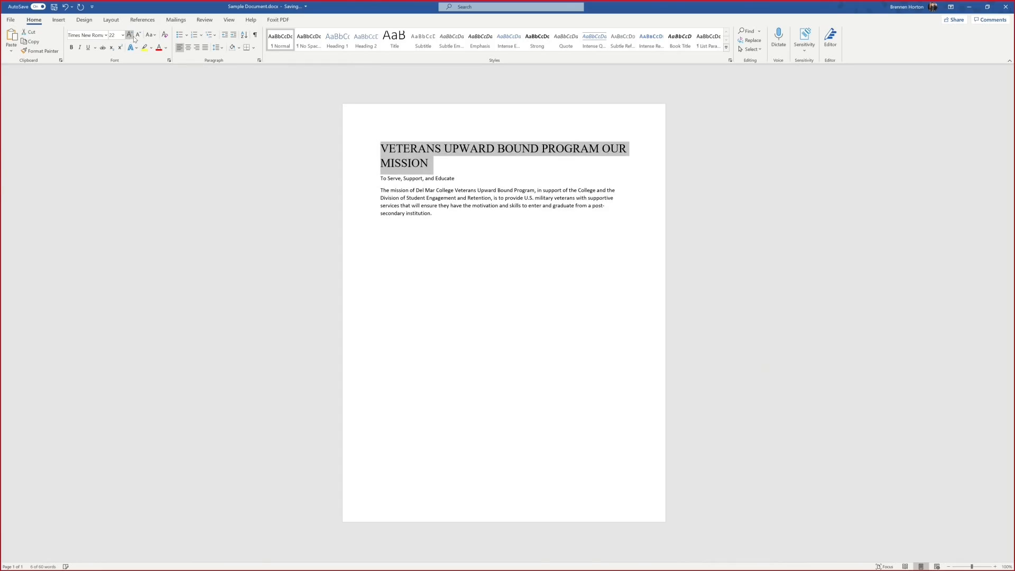
left_click(138, 35)
left_click(138, 35)
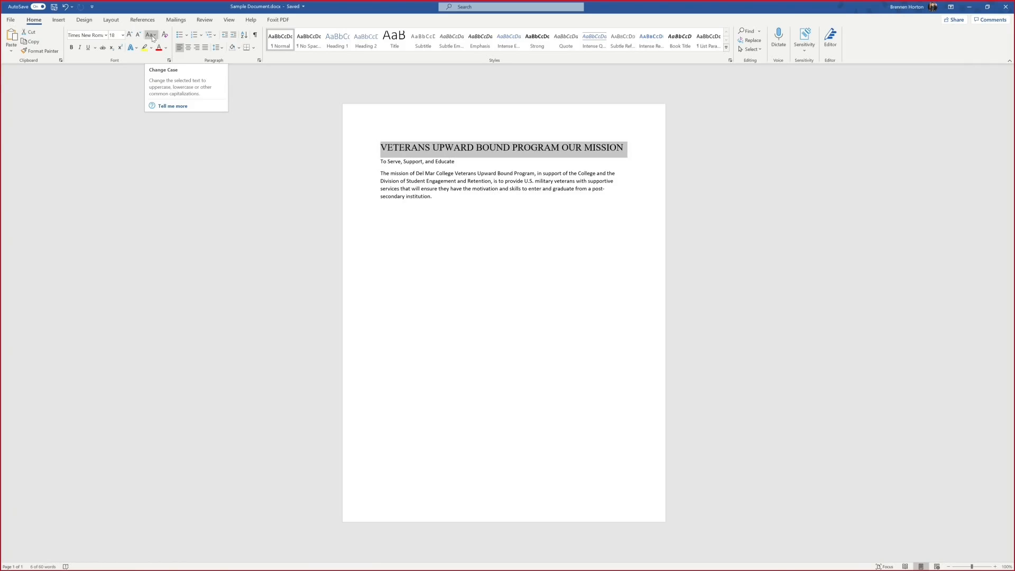
Change the heading's case to Capitalize Each Word and make it bold
left_click(152, 35)
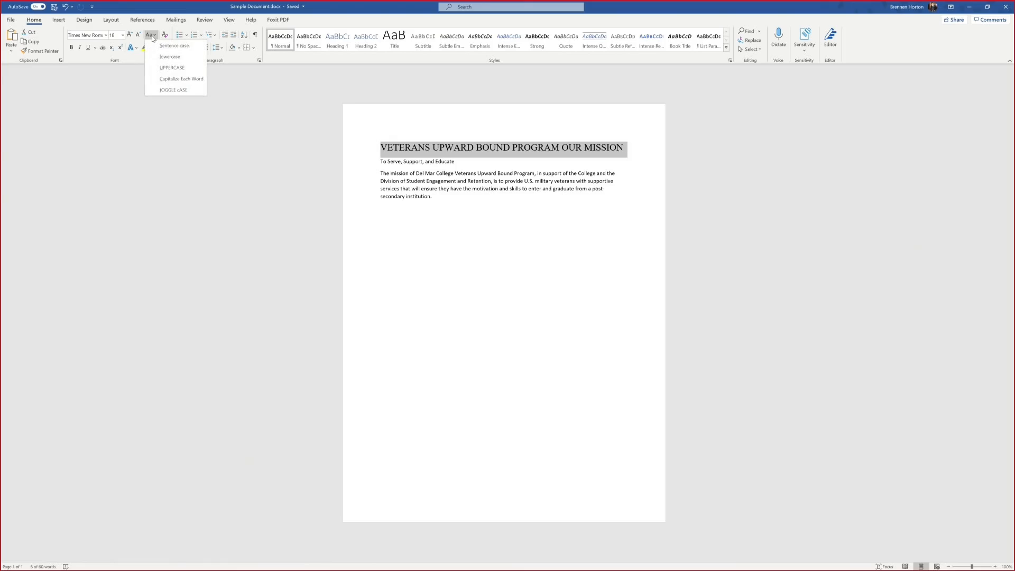
left_click(175, 83)
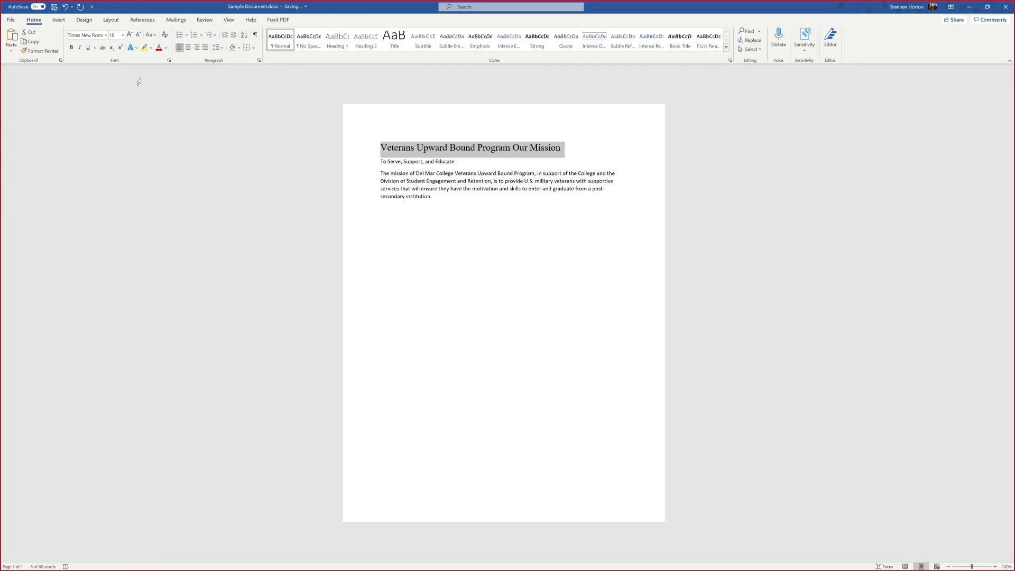
left_click(72, 50)
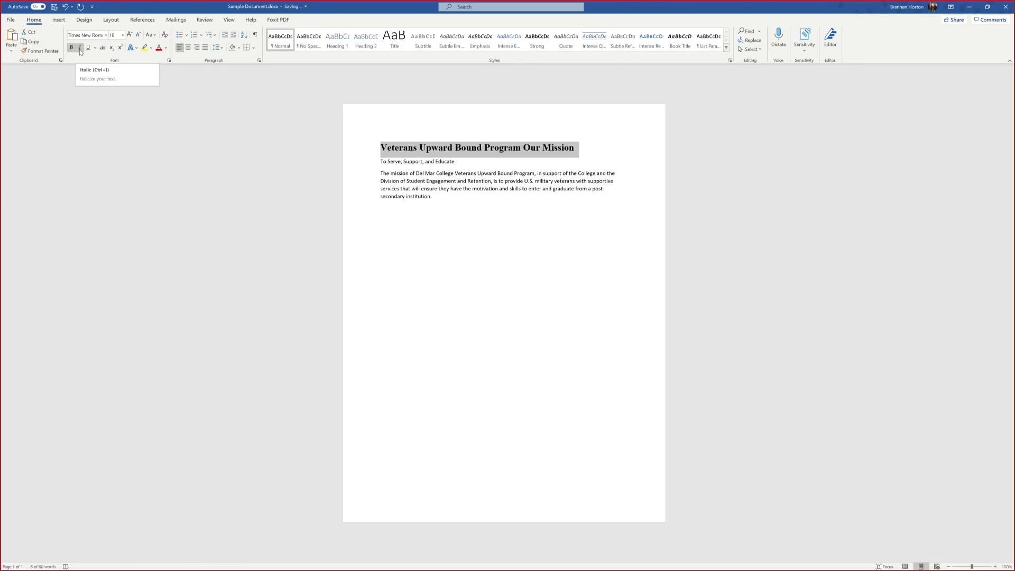
Try italics and strikethrough on the selected heading, reverting both, and underline it
left_click(81, 49)
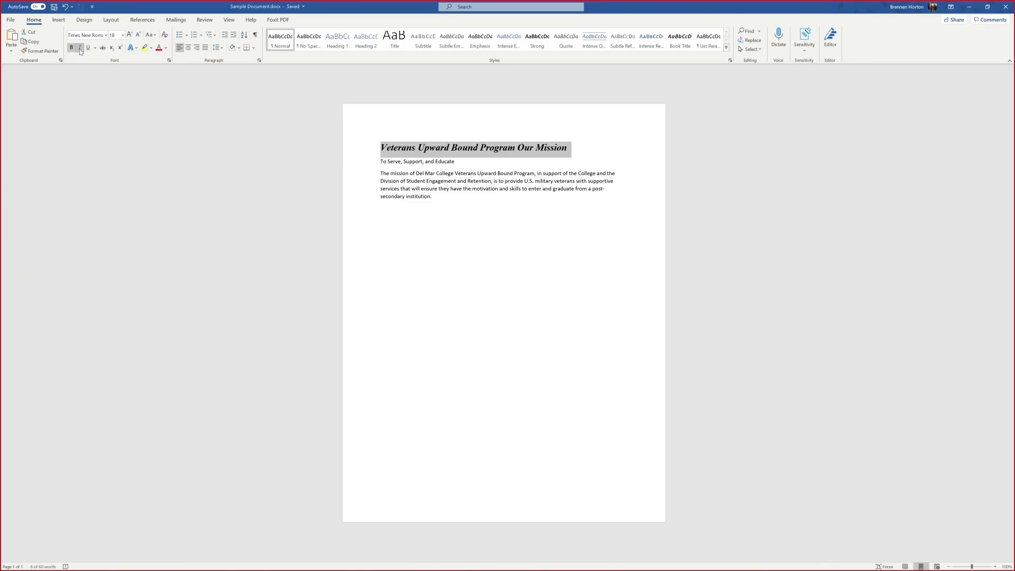
key("ctrl+z")
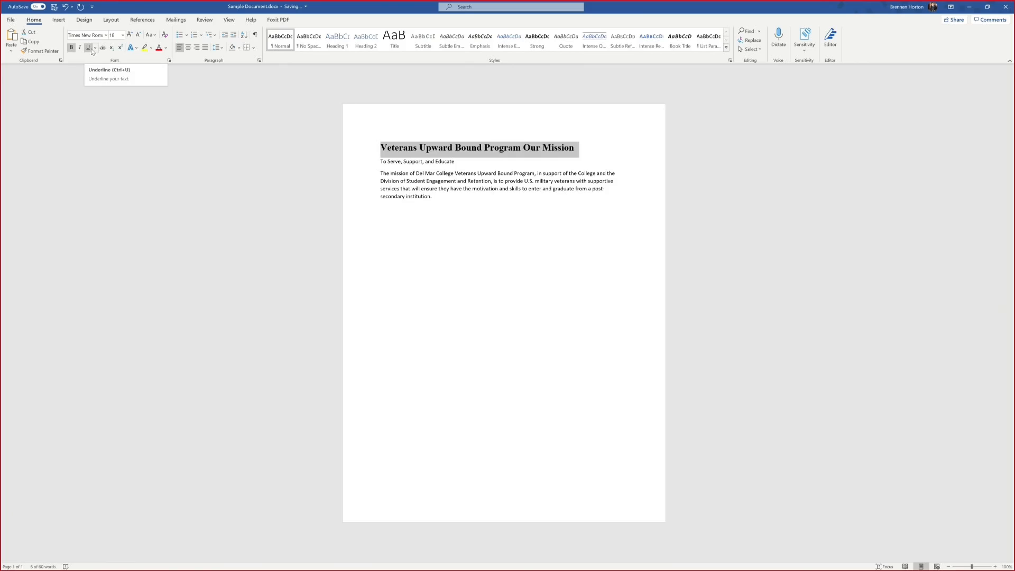
left_click(91, 52)
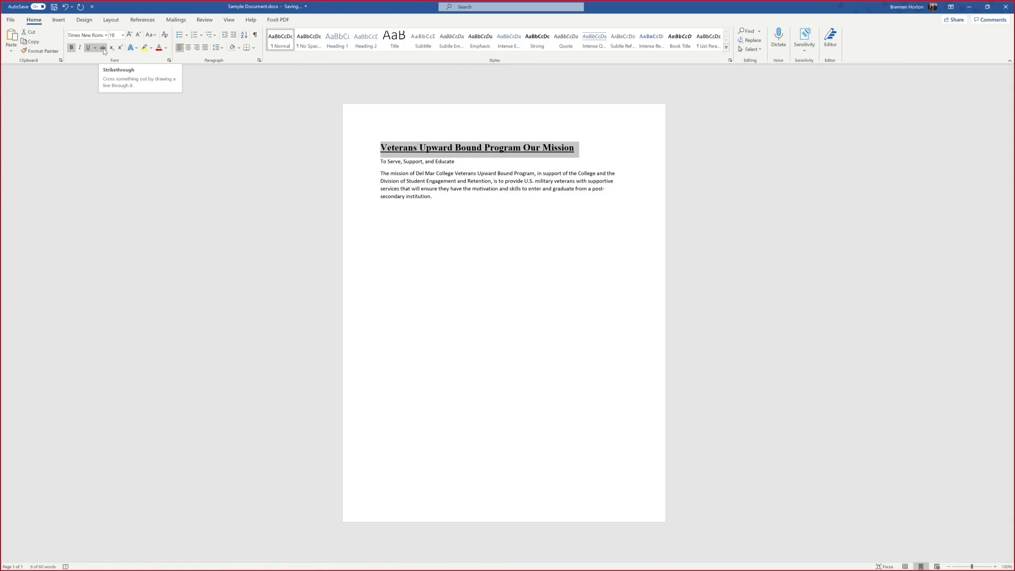
left_click(103, 48)
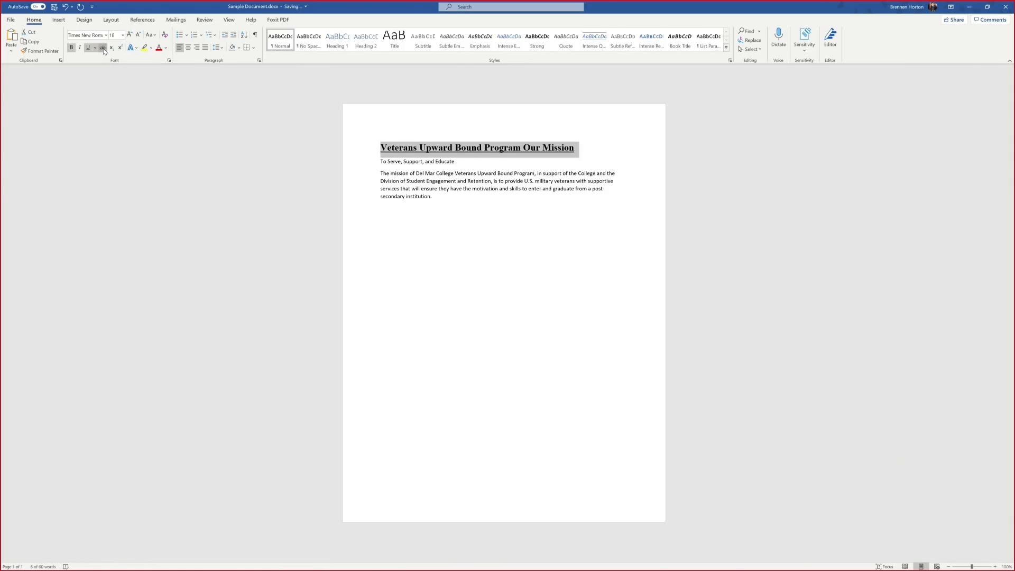
left_click(103, 49)
Try a superscript and a subscript 2 after "To Serve, Support, and Educate", and remove both
left_click(447, 161)
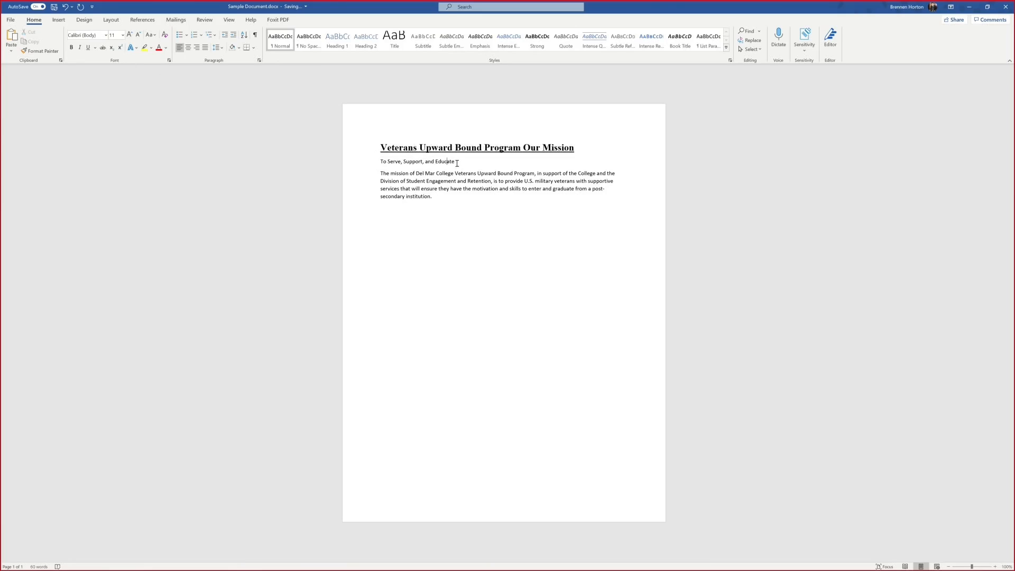
left_click(509, 164)
left_click(121, 48)
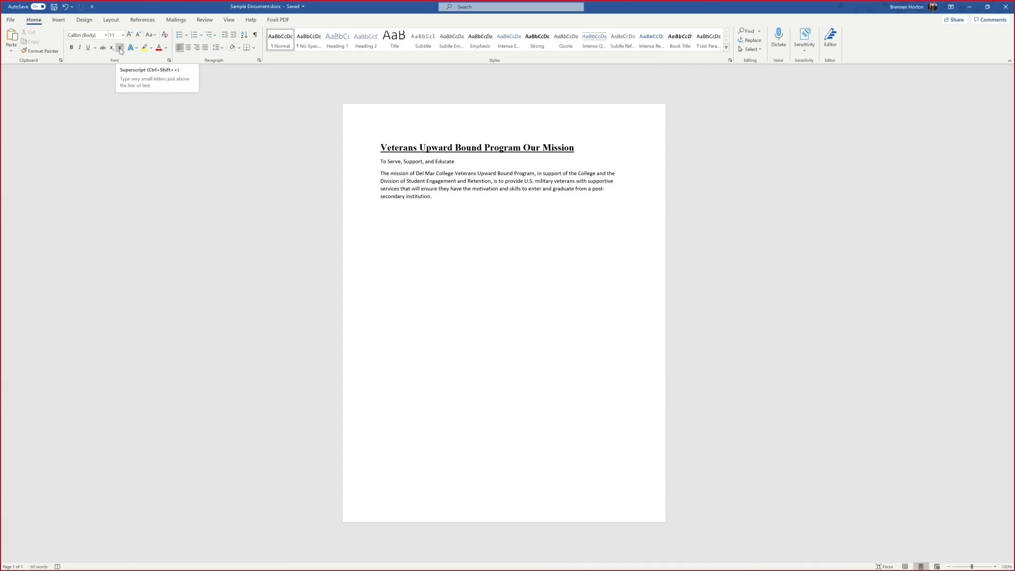
left_click(121, 49)
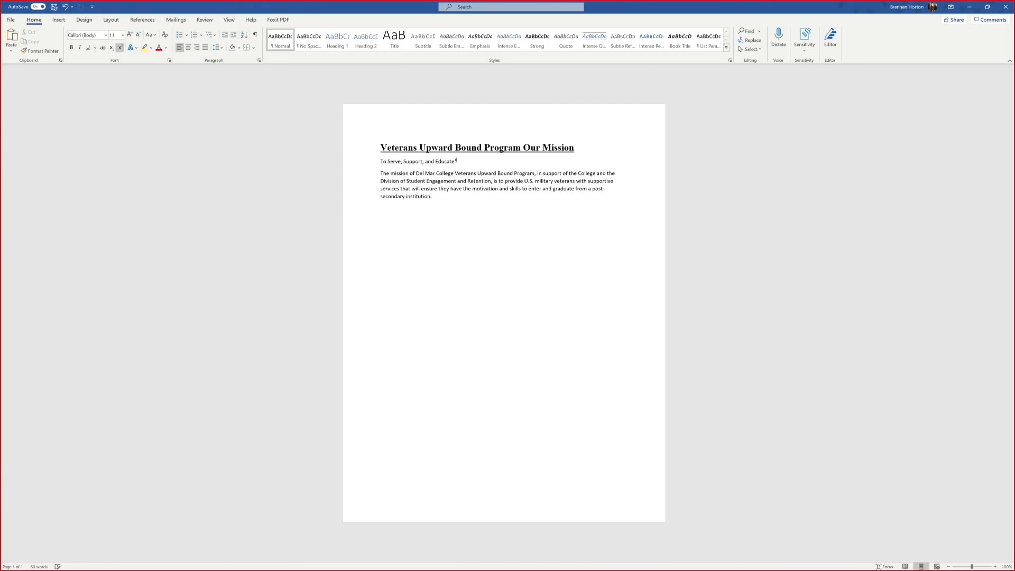
key("ctrl+z")
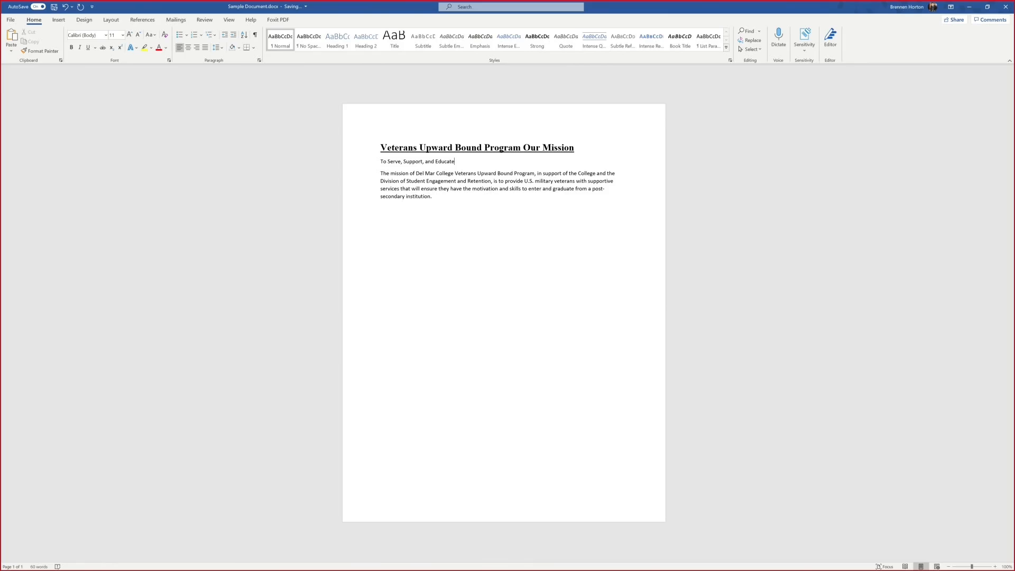
left_click(111, 48)
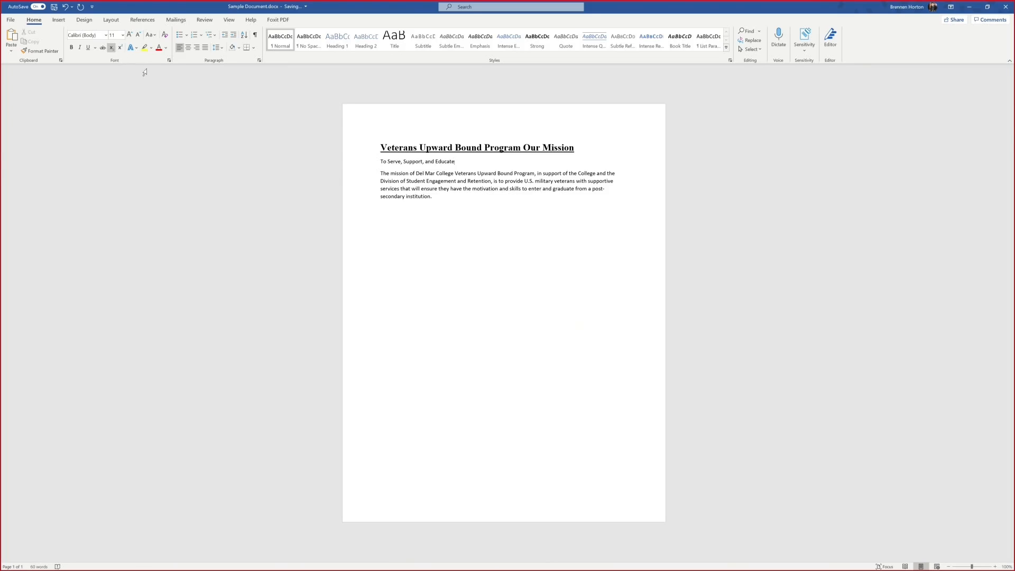
type("2")
key("ctrl+equal")
Highlight "Del Mar College Veterans Upward Bound Program" in the body paragraph in yellow
left_click_drag(417, 173, 533, 173)
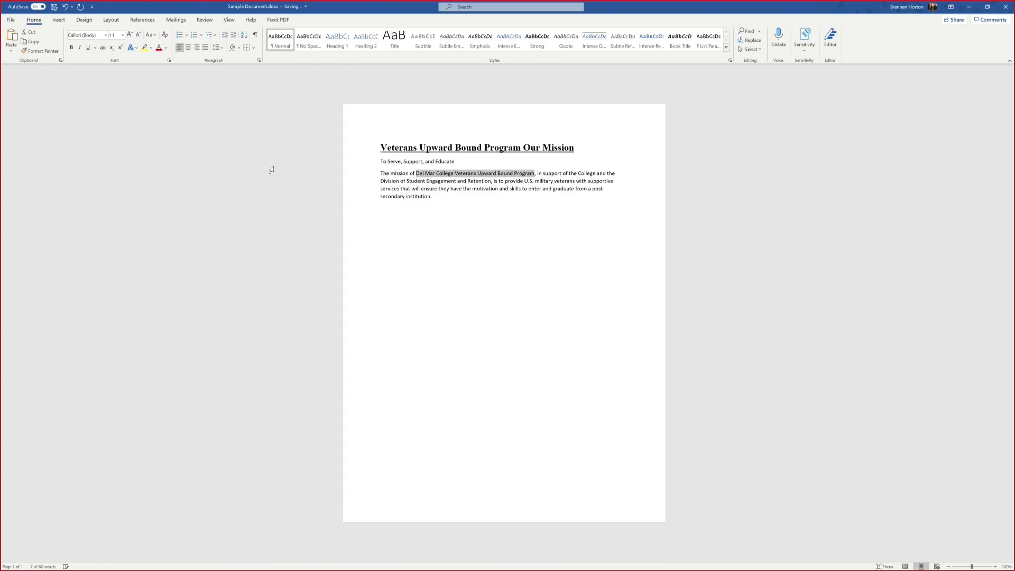
left_click(145, 47)
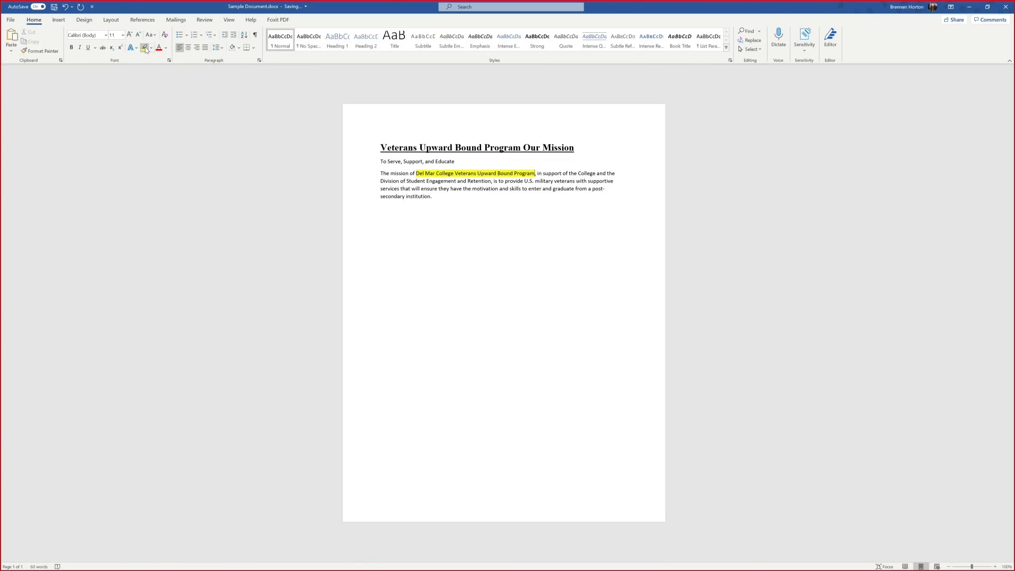
left_click(151, 48)
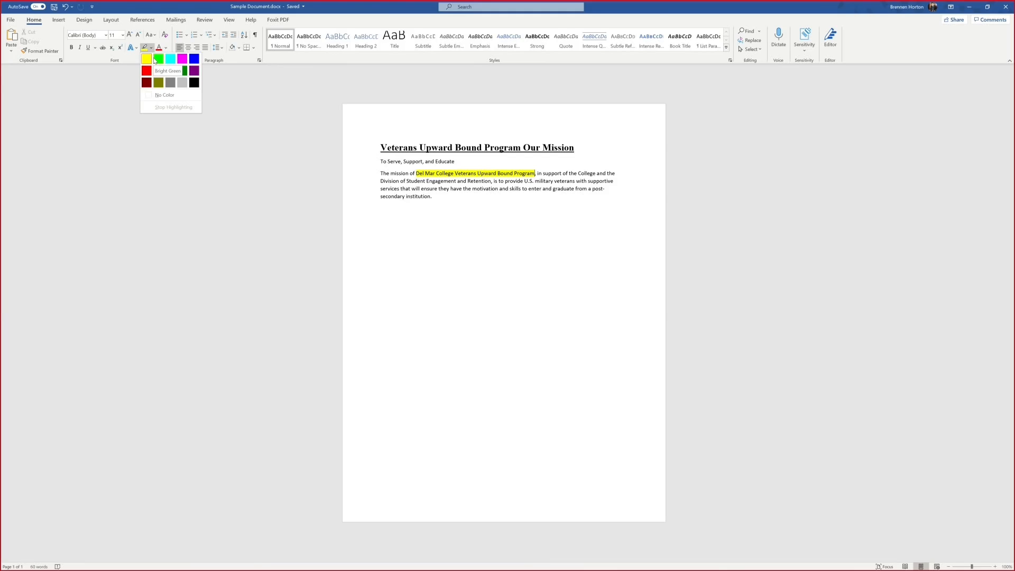
left_click(397, 185)
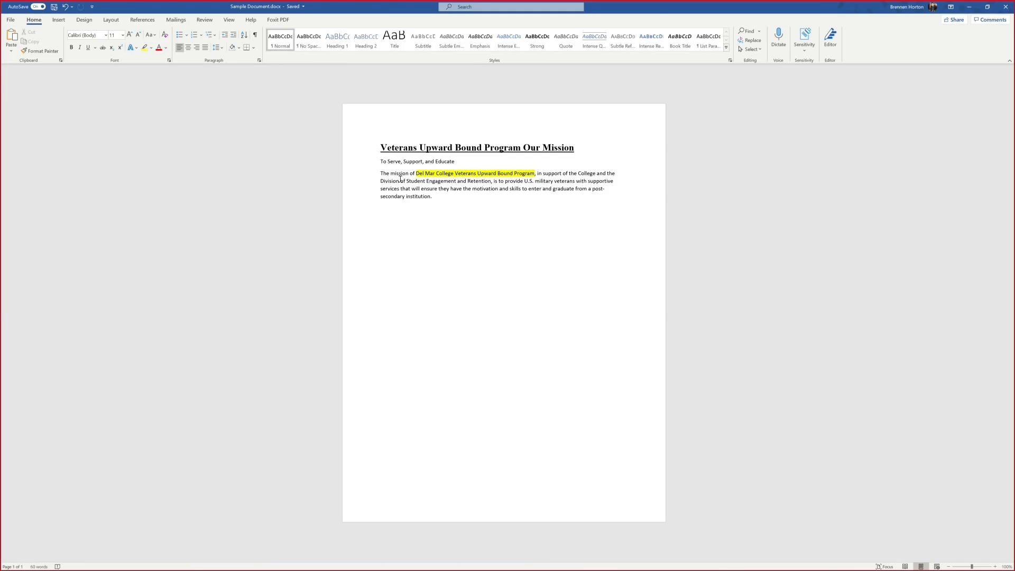
Highlight "of Student Engagement" in the body paragraph in turquoise, and undo both highlights
left_click_drag(400, 179, 457, 181)
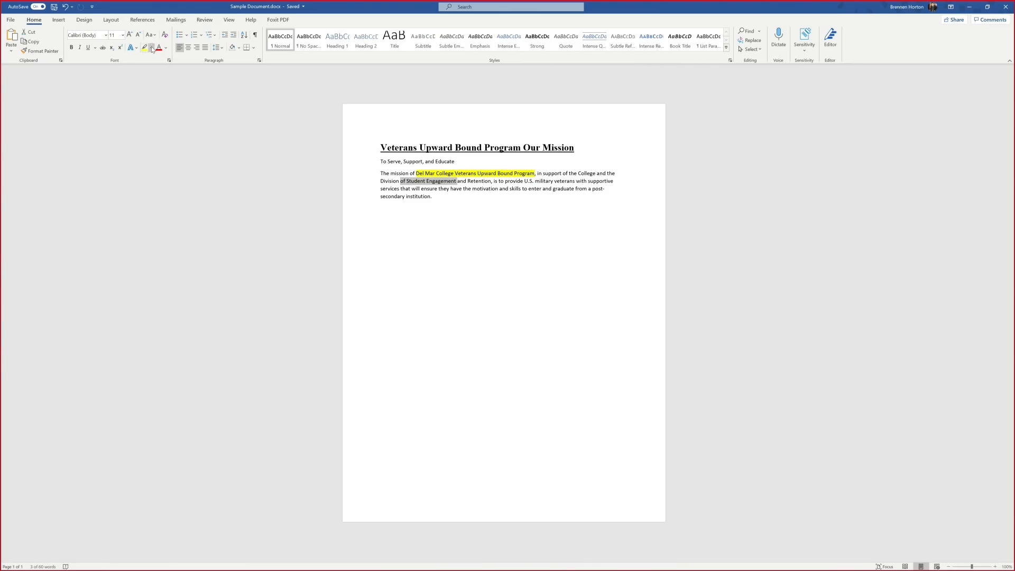
left_click(152, 48)
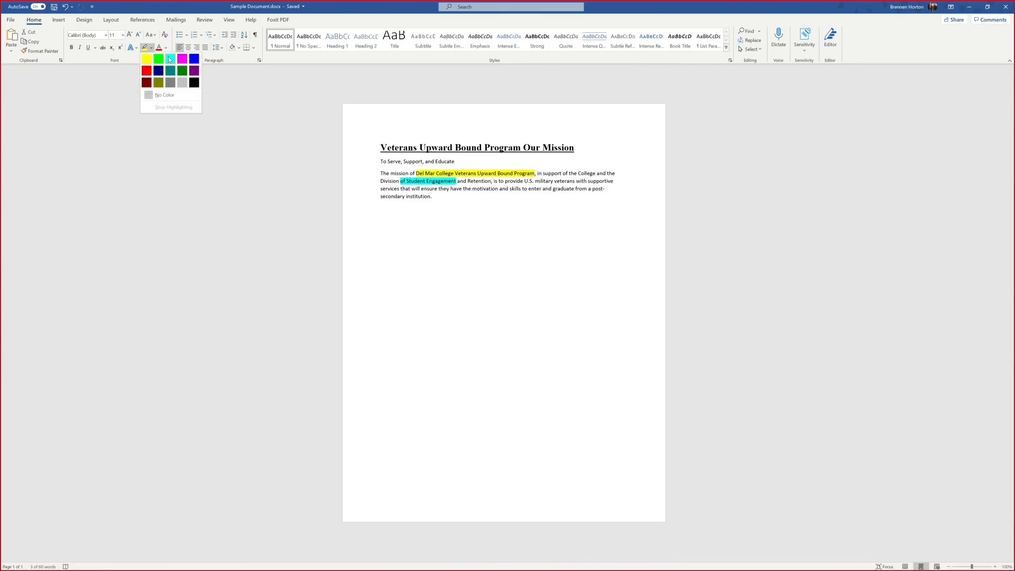
left_click(170, 59)
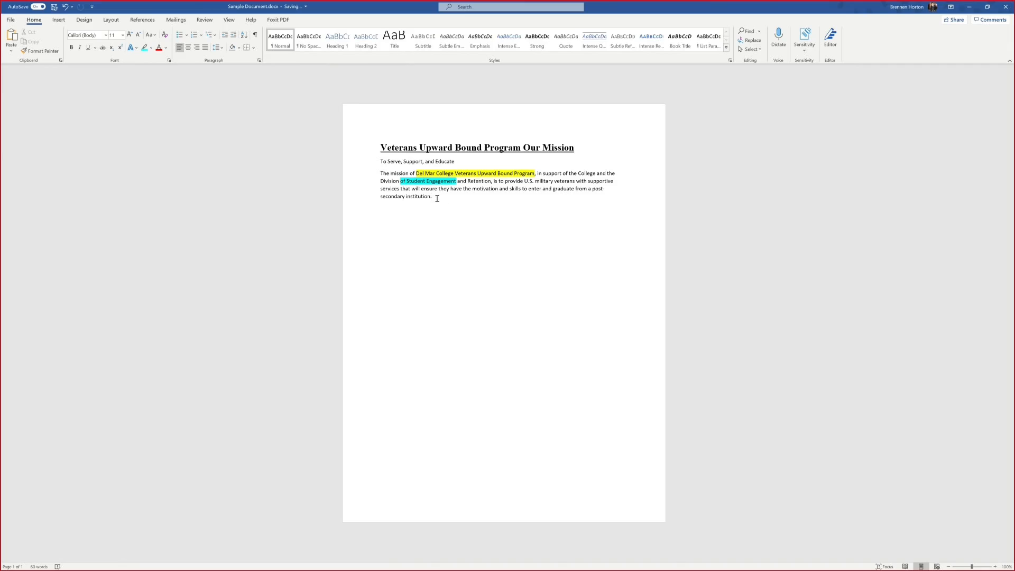
key("ctrl+z")
key("ctrl+z")
Add WARNING on a new line below the body paragraph in bold, underlined red text, and delete the word
left_click(377, 167)
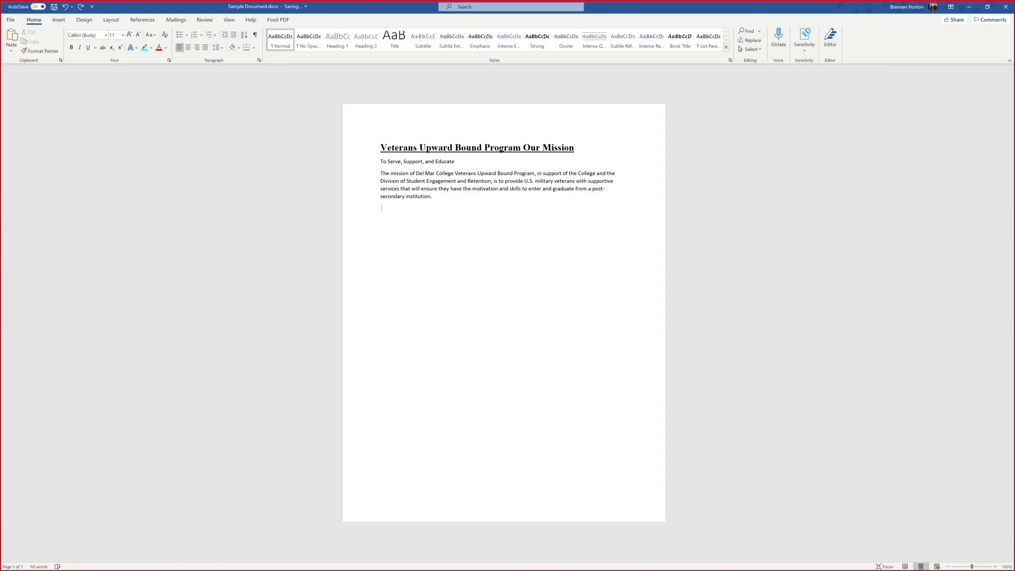
type("WARNING")
double_click(394, 208)
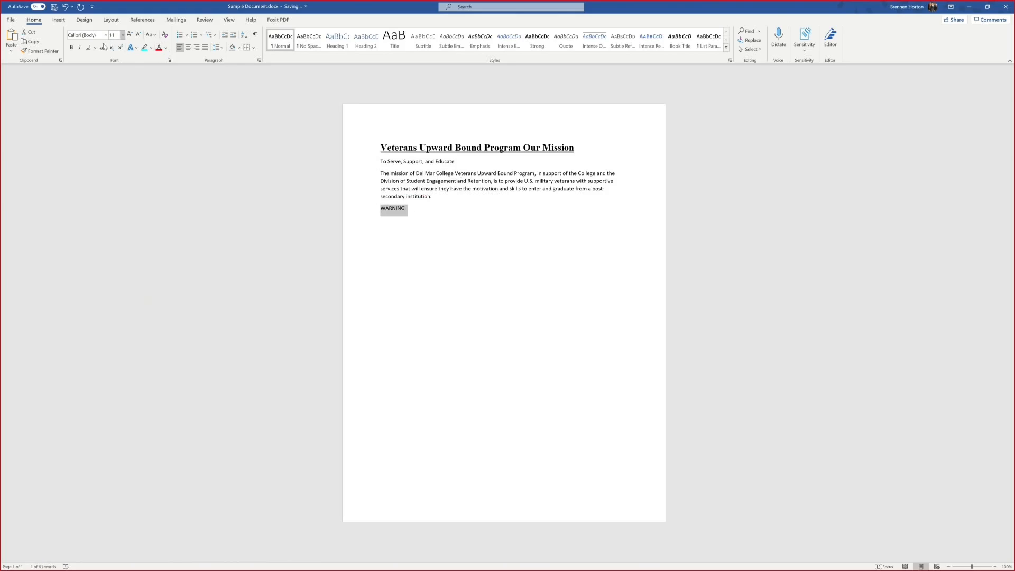
left_click(71, 48)
left_click(88, 47)
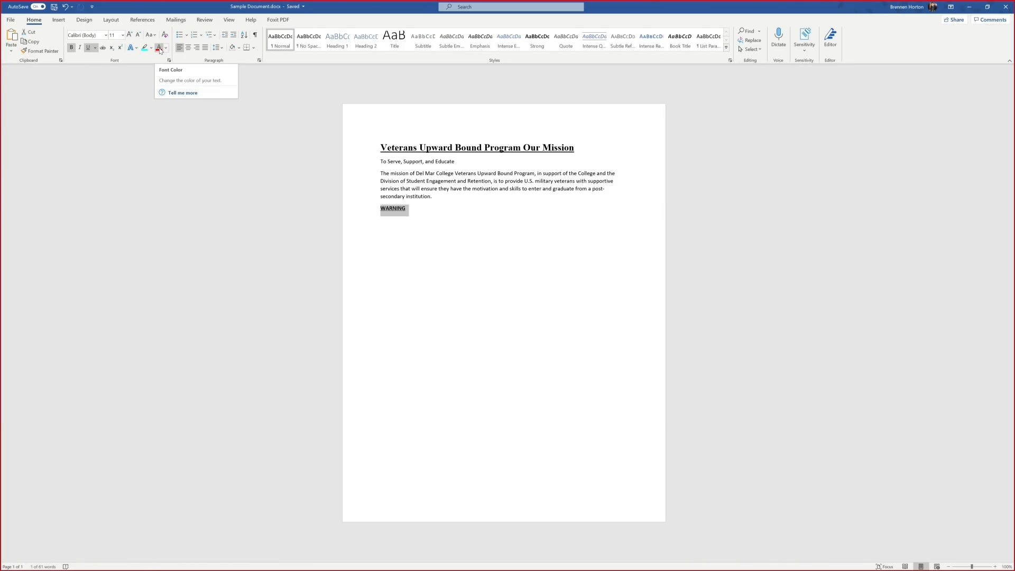
left_click(160, 49)
left_click(456, 220)
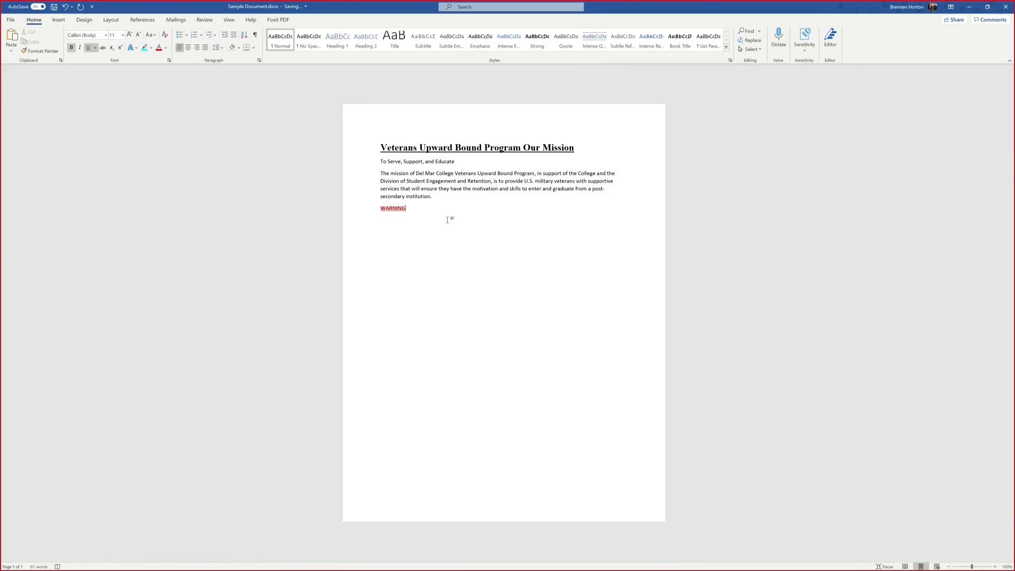
key("shift+Home")
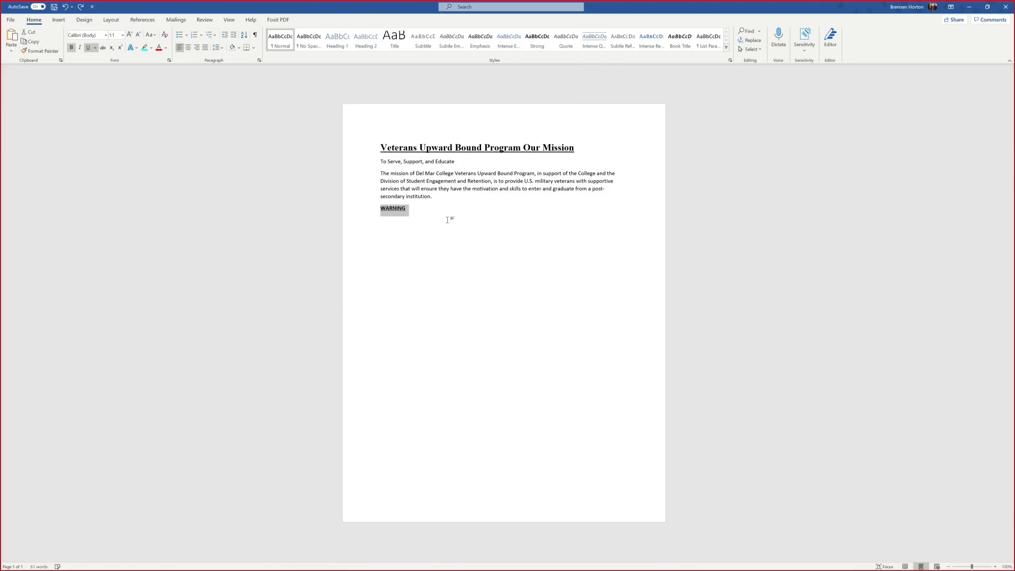
key("BackSpace")
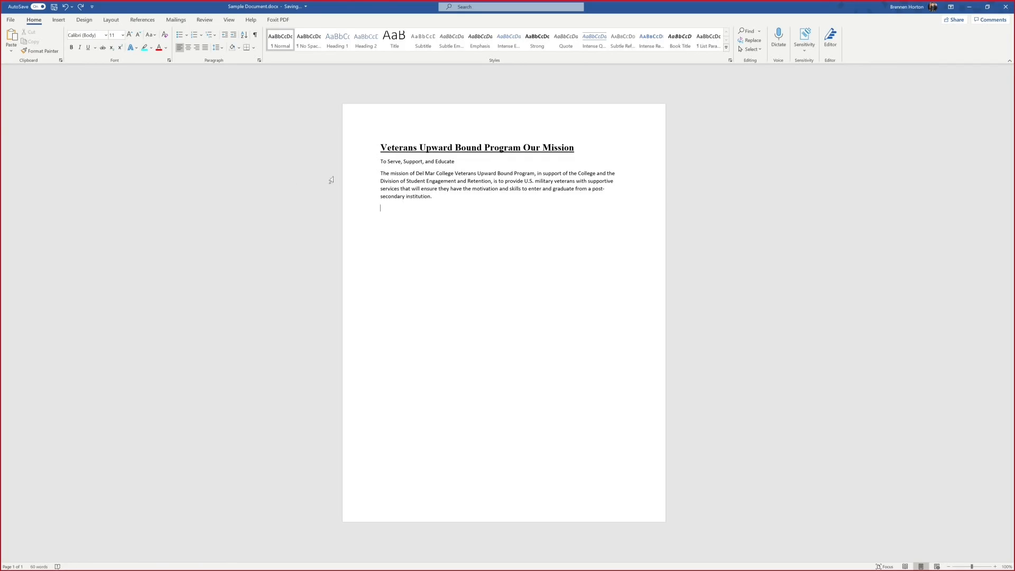
left_click(58, 21)
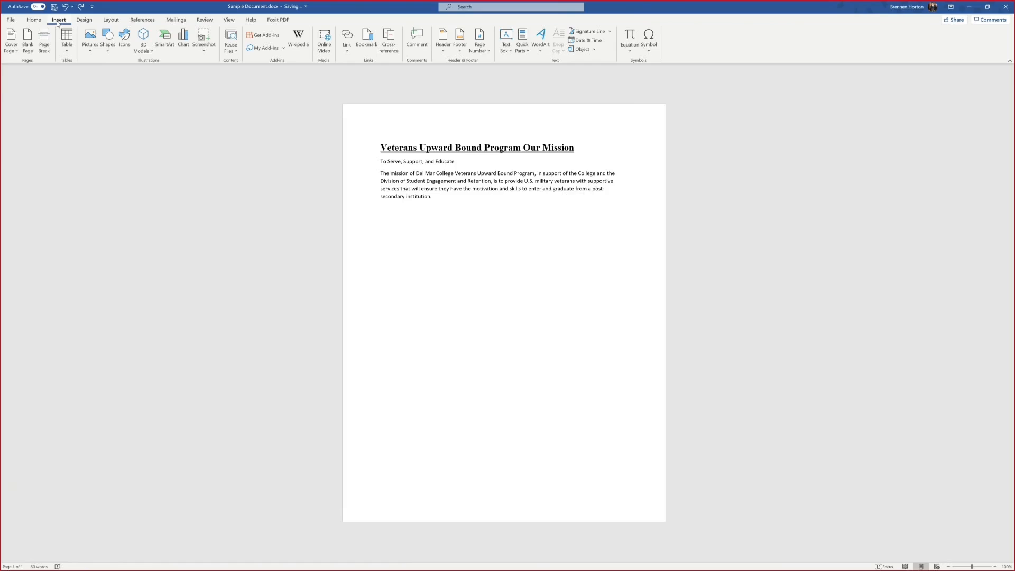
left_click(36, 20)
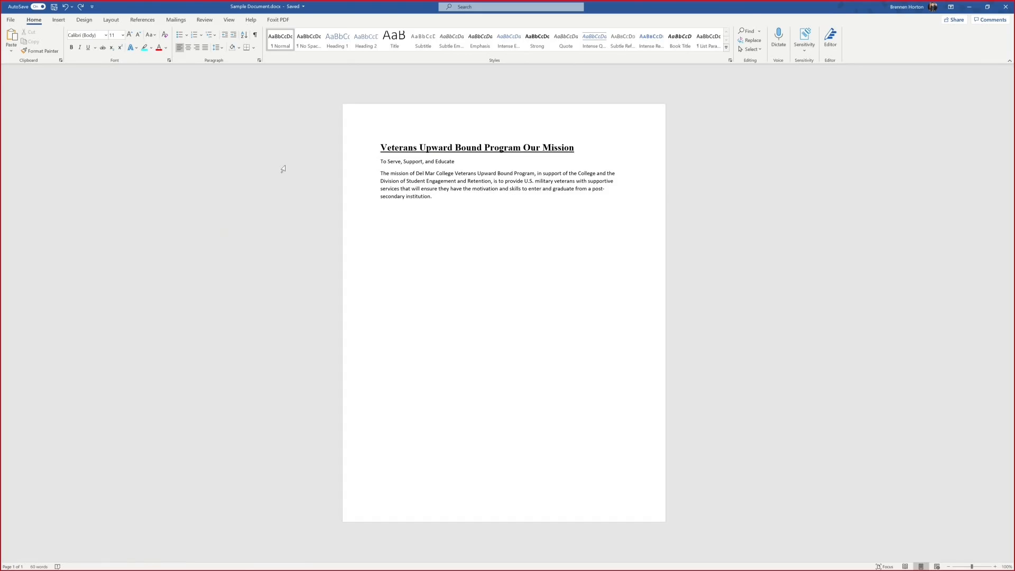
Set the line spacing of the heading, the subtitle and the body paragraph to 2.0
left_click_drag(439, 203, 370, 145)
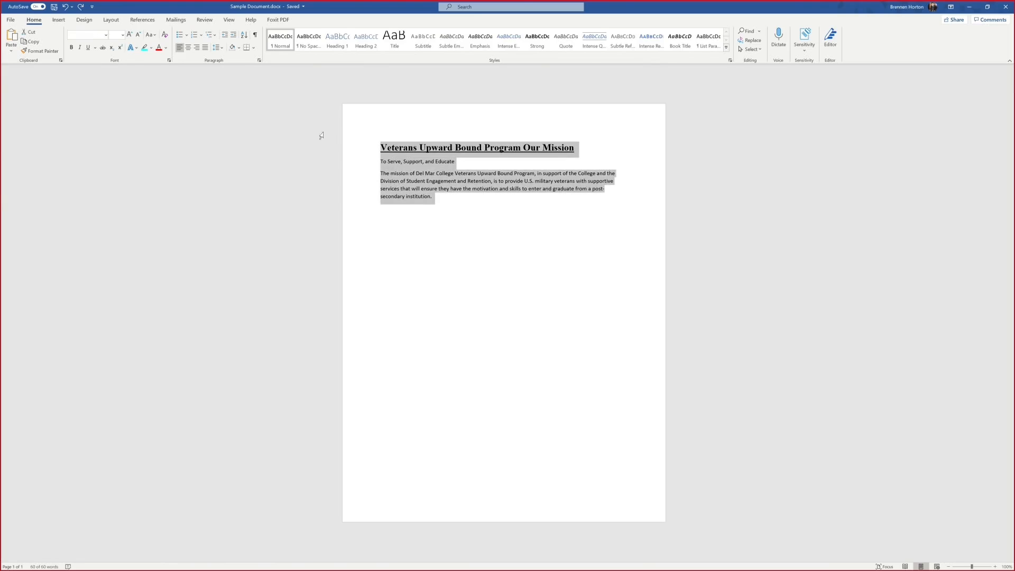
left_click(218, 47)
left_click(220, 55)
left_click(218, 48)
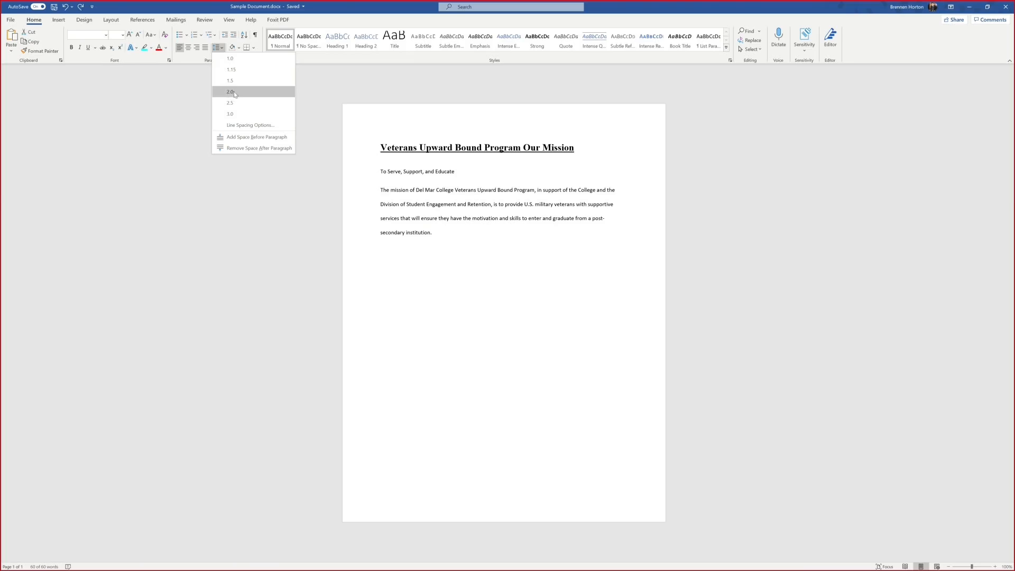
left_click(226, 93)
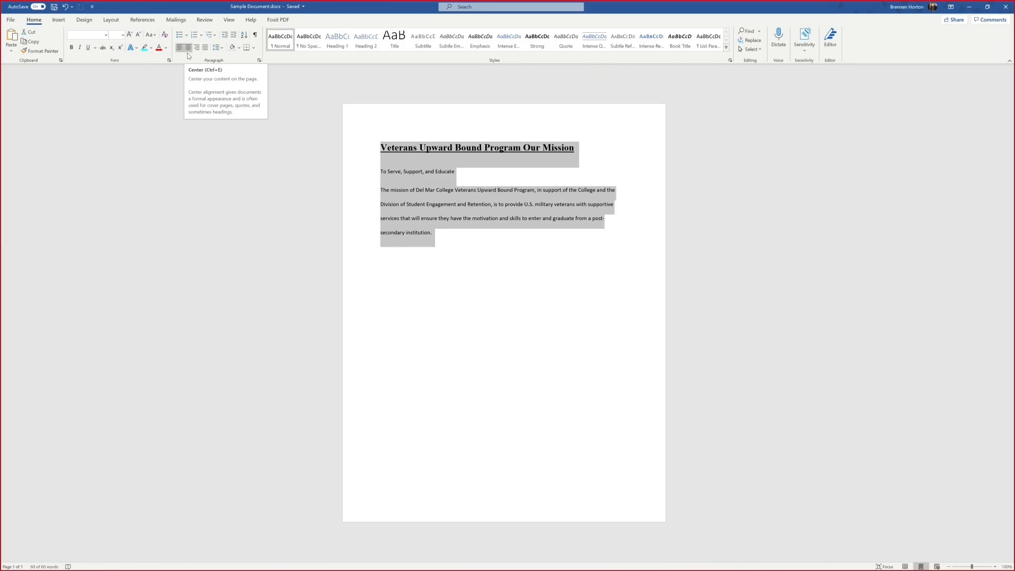
Try left, right and justified alignment on the heading "Veterans Upward Bound Program Our Mission", and center it
left_click(471, 173)
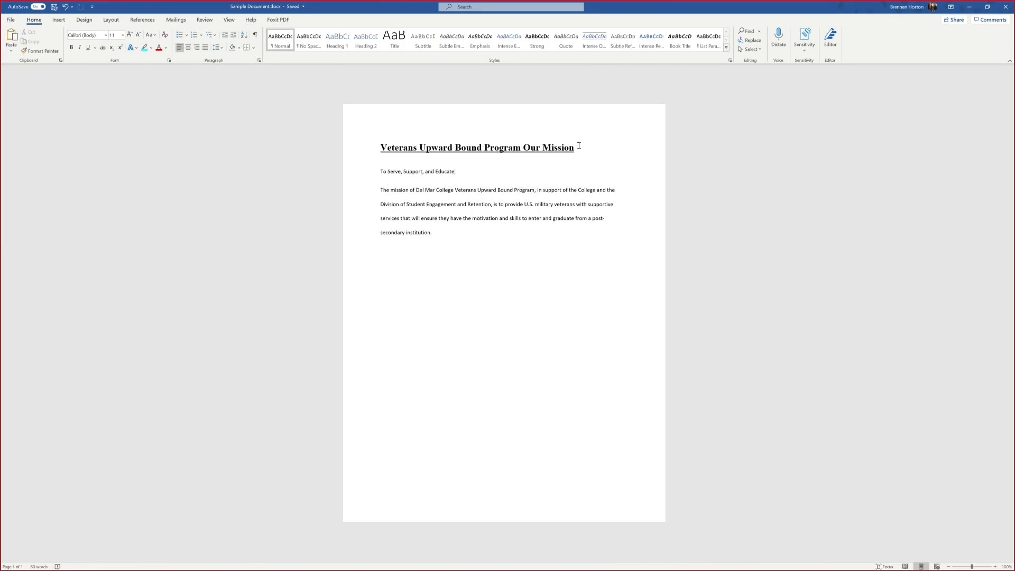
left_click_drag(578, 149, 345, 158)
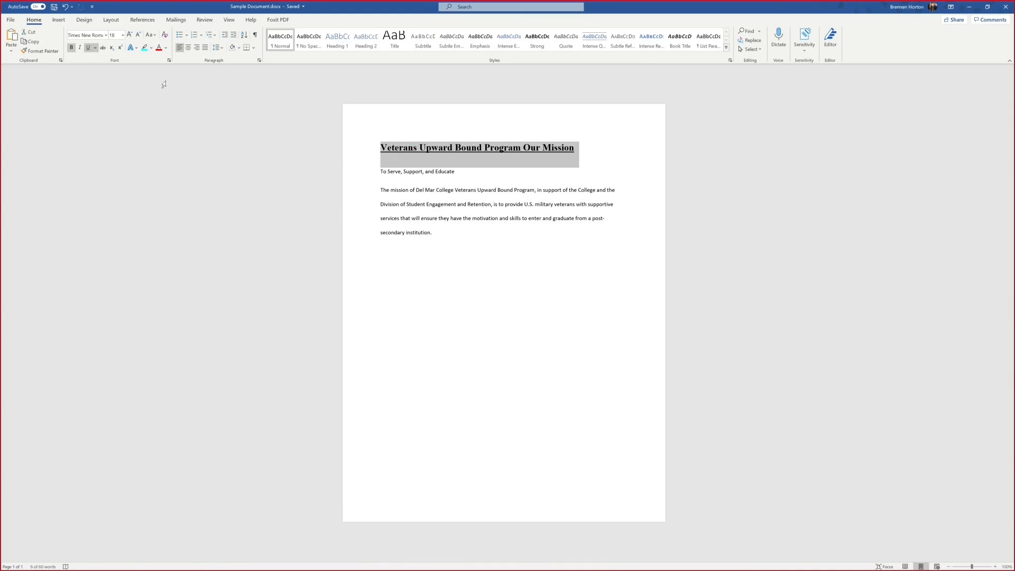
left_click(188, 49)
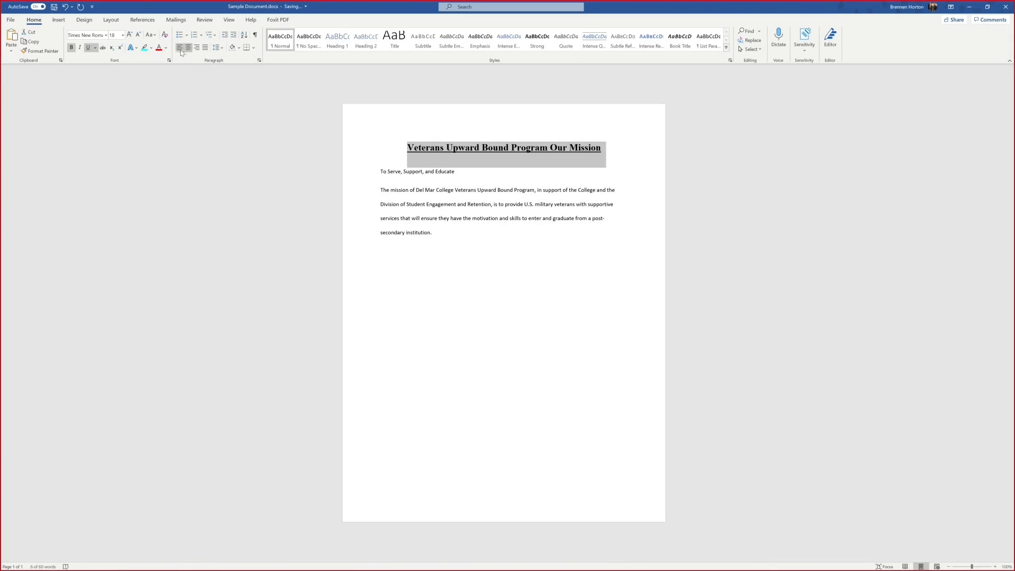
left_click(179, 50)
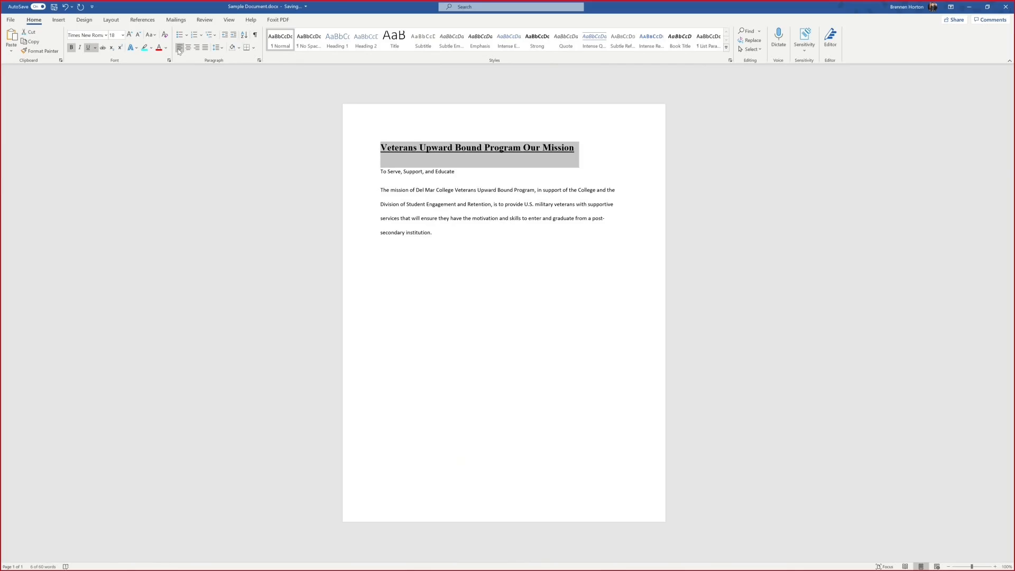
left_click(197, 49)
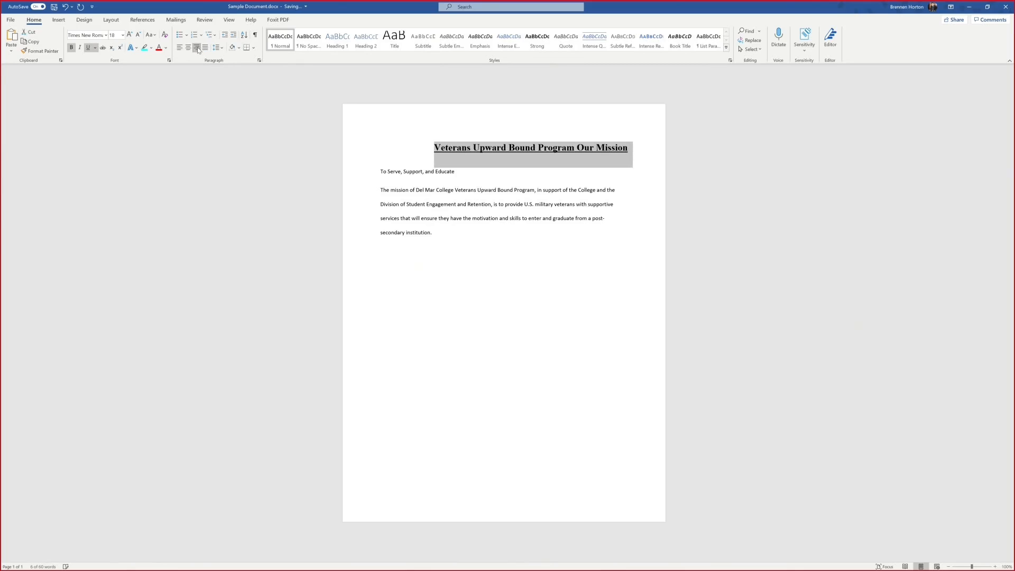
left_click(188, 49)
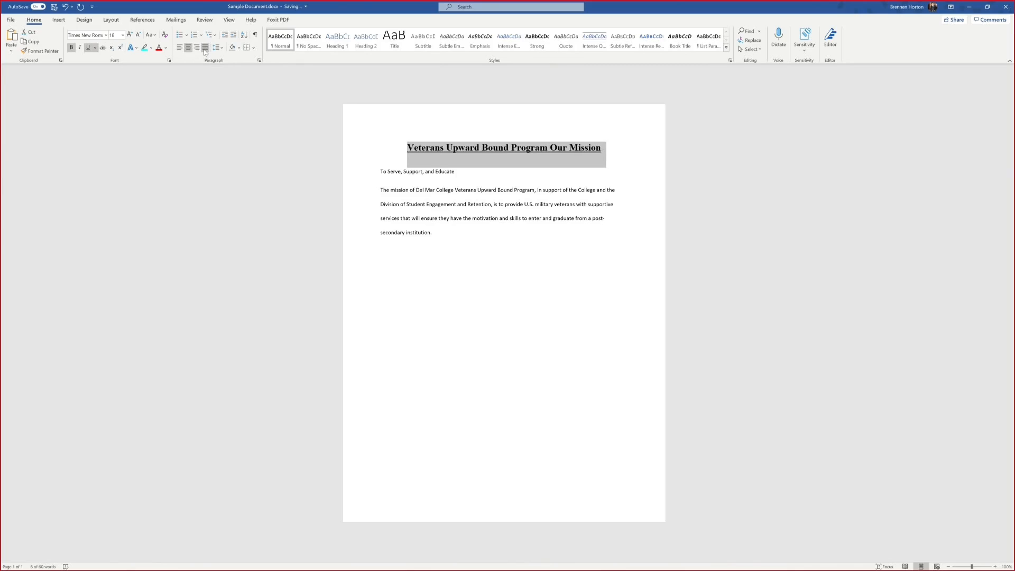
left_click(206, 51)
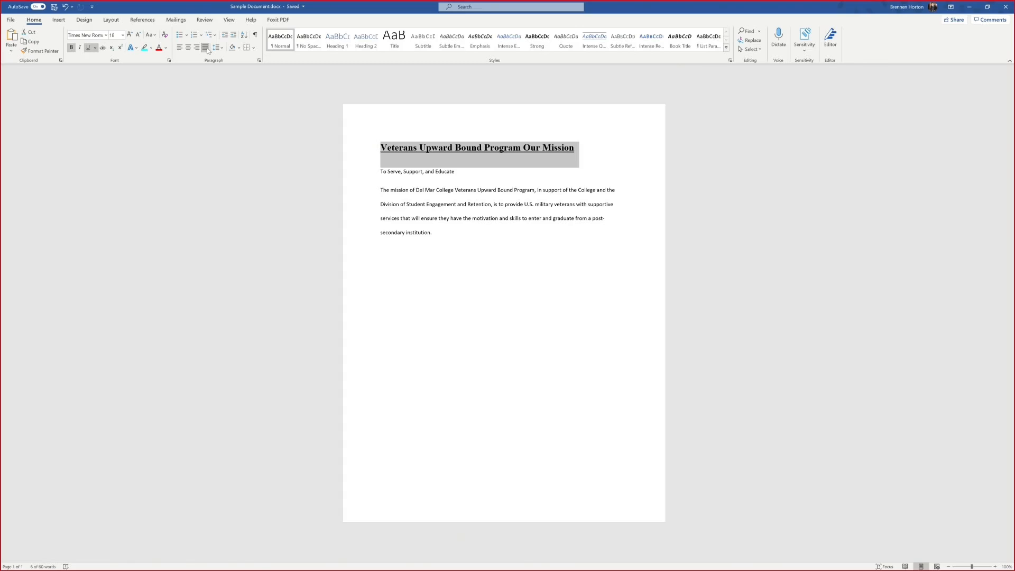
left_click(179, 47)
left_click(188, 48)
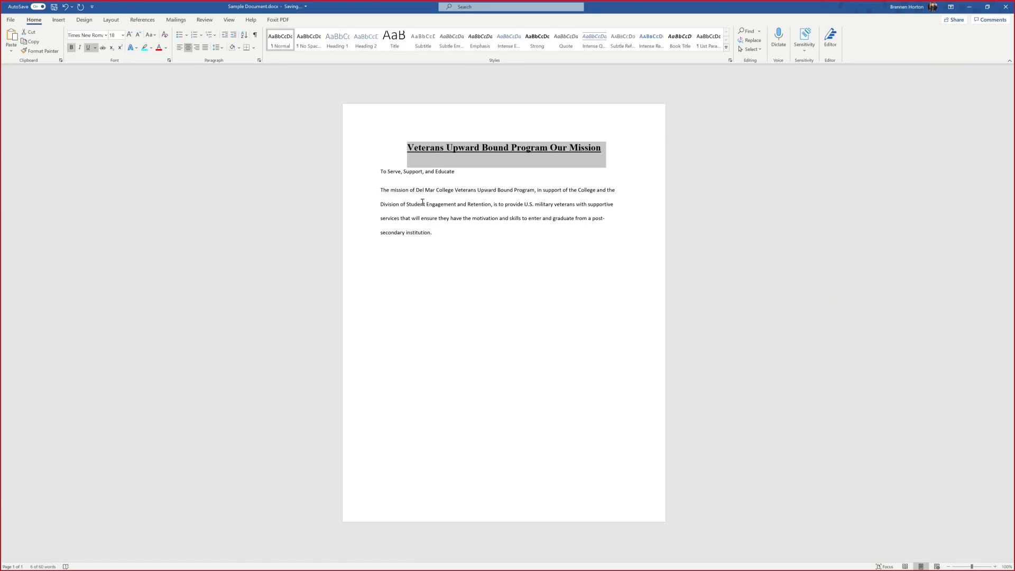
Turn the subtitle "To Serve, Support, and Educate" into a bulleted list item
left_click(401, 191)
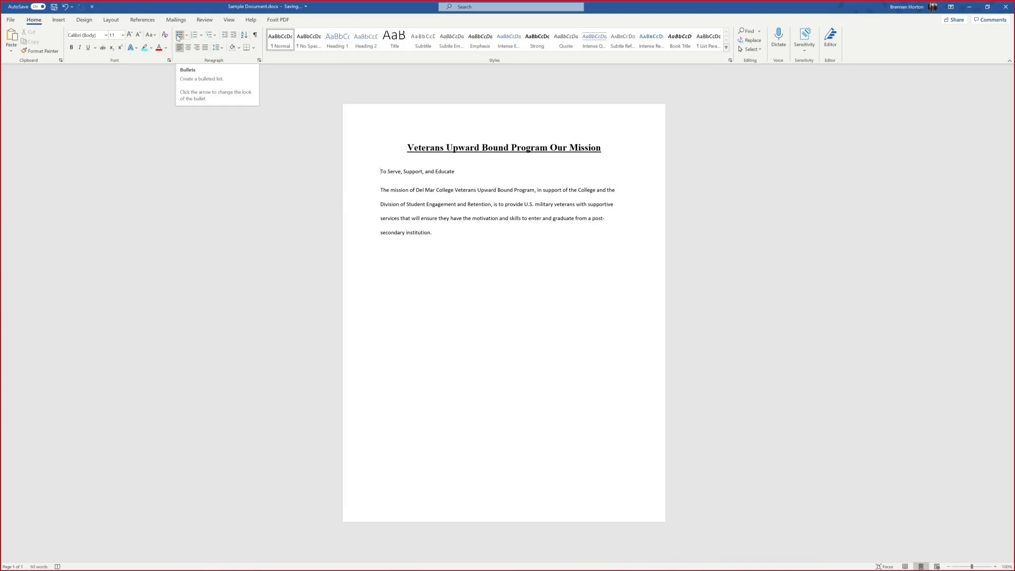
left_click(180, 35)
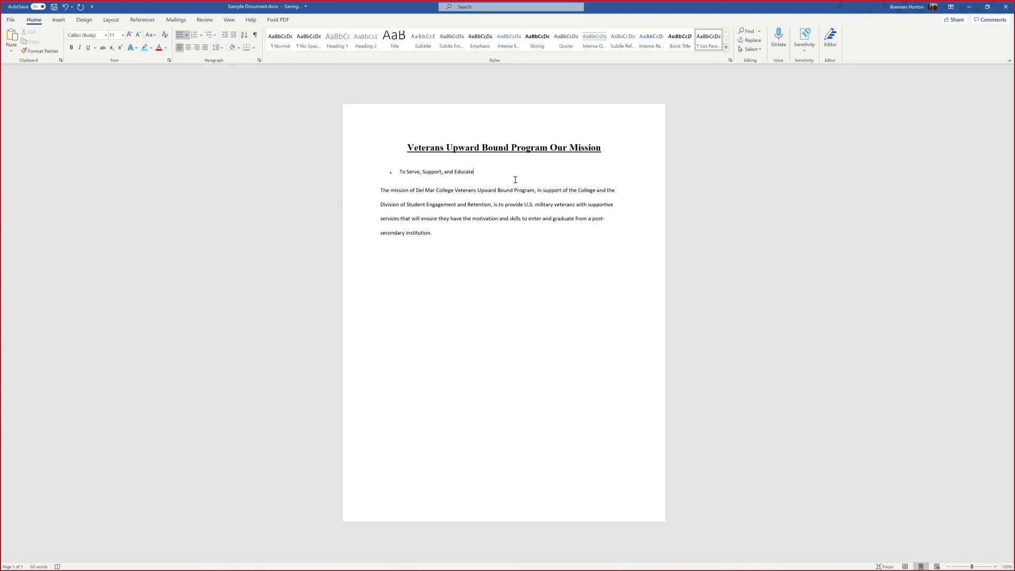
key("Return")
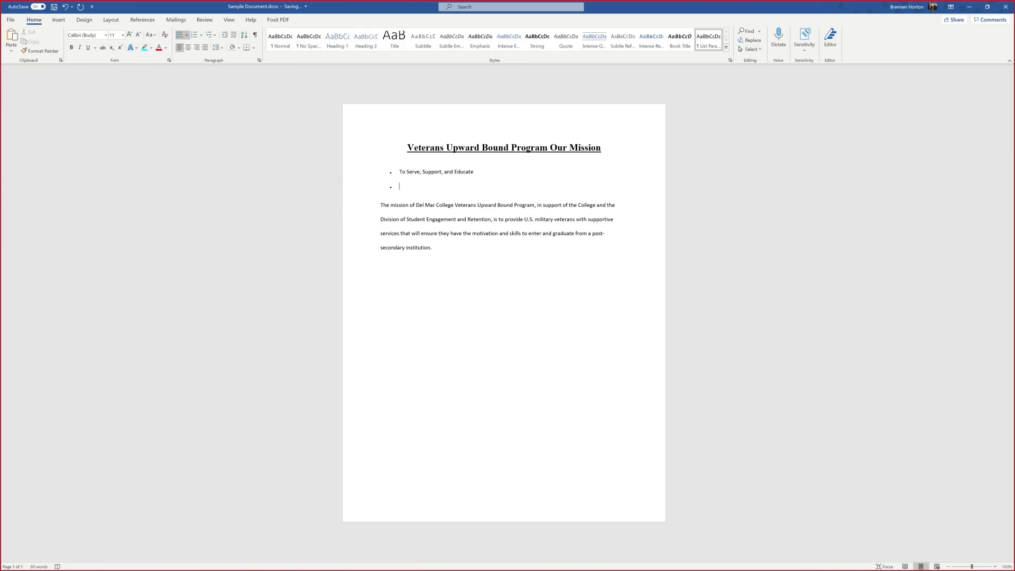
key("Tab")
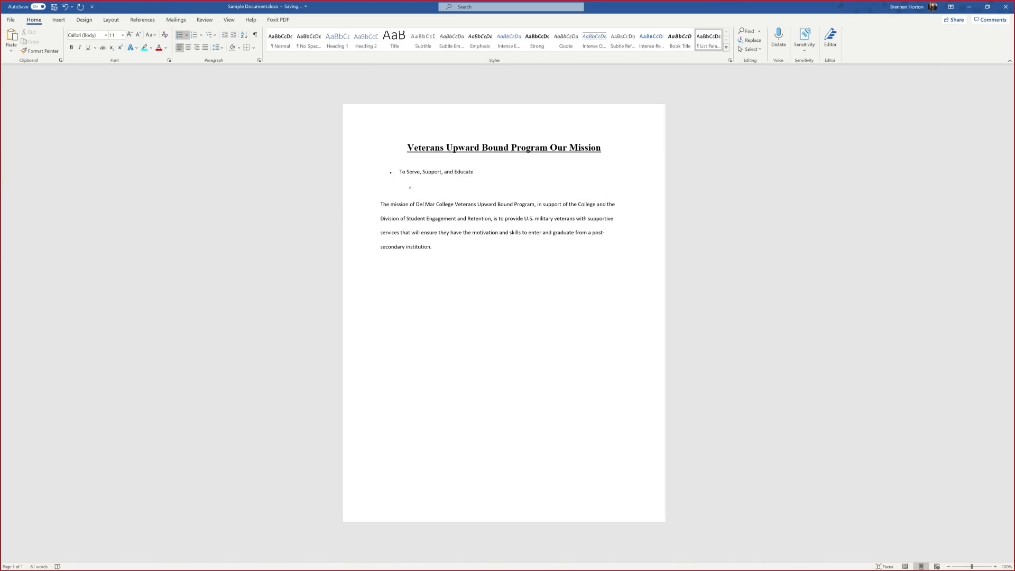
key("BackSpace")
key("BackSpace")
key("BackSpace")
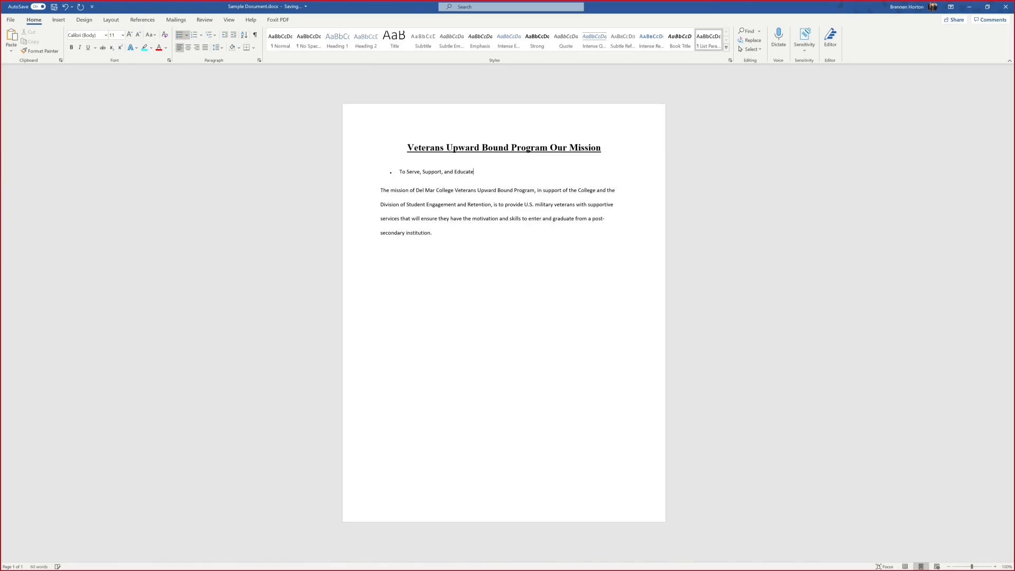
Add an indented sub-bullet reading "This is a subsection" below the bulleted subtitle
key("Return")
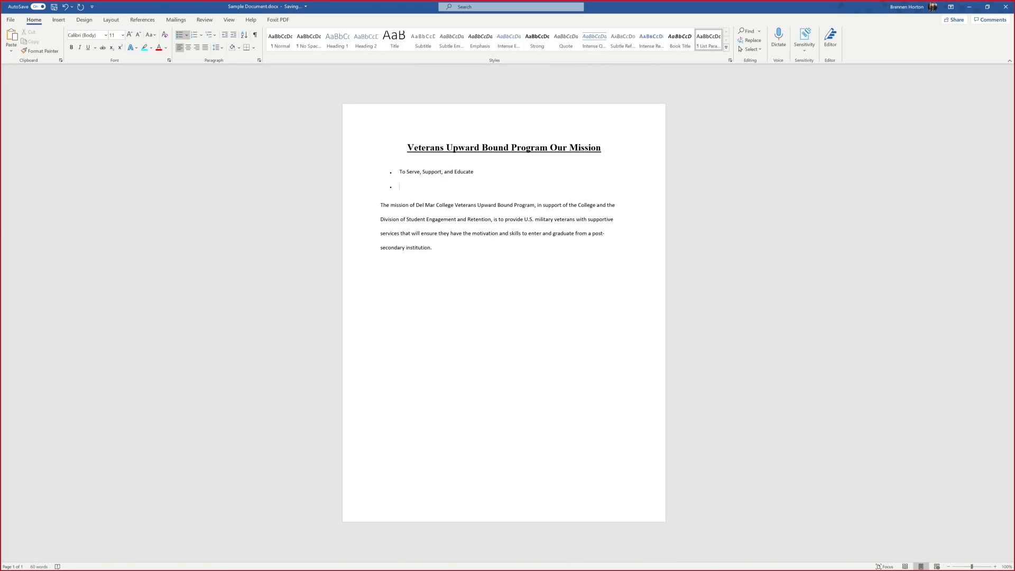
key("Tab")
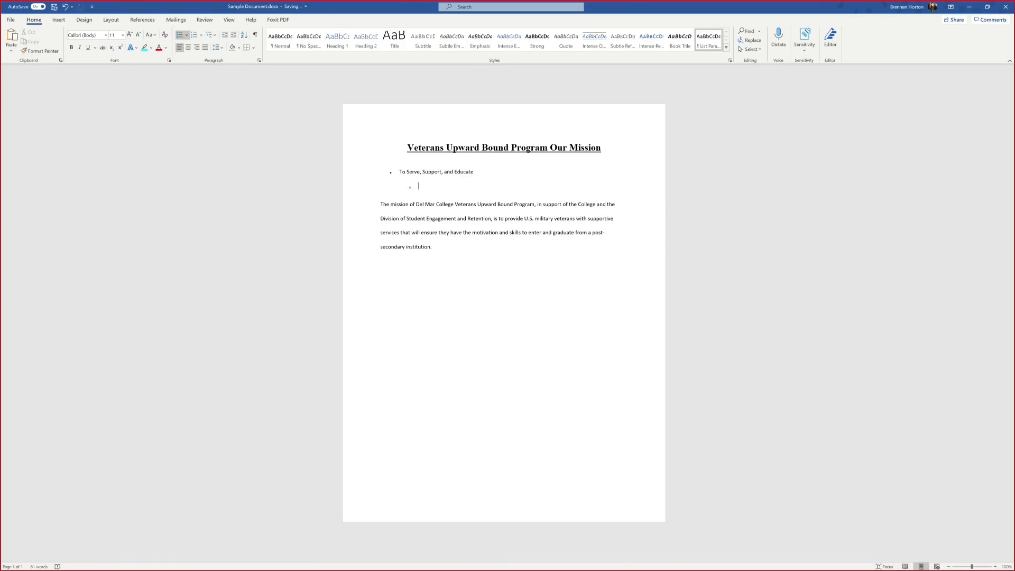
type("This is a subsection")
Convert the bulleted subtitle and its indented sub-item into a numbered list
left_click_drag(465, 186, 398, 168)
left_click_drag(465, 188, 398, 175)
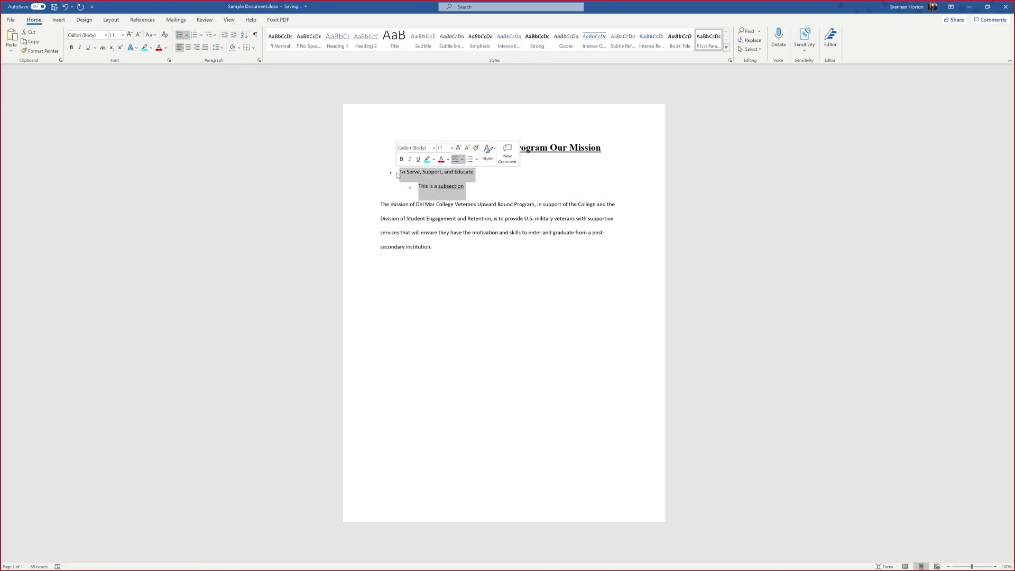
left_click(194, 35)
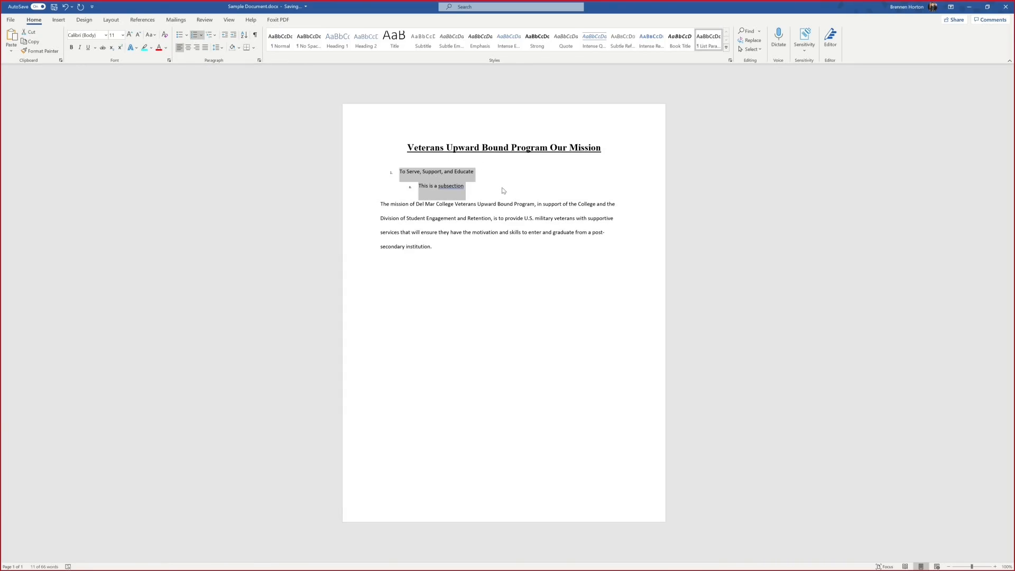
left_click(490, 196)
Examine the multilevel list formats available for the numbered subtitle and its sub-item
left_click(395, 171)
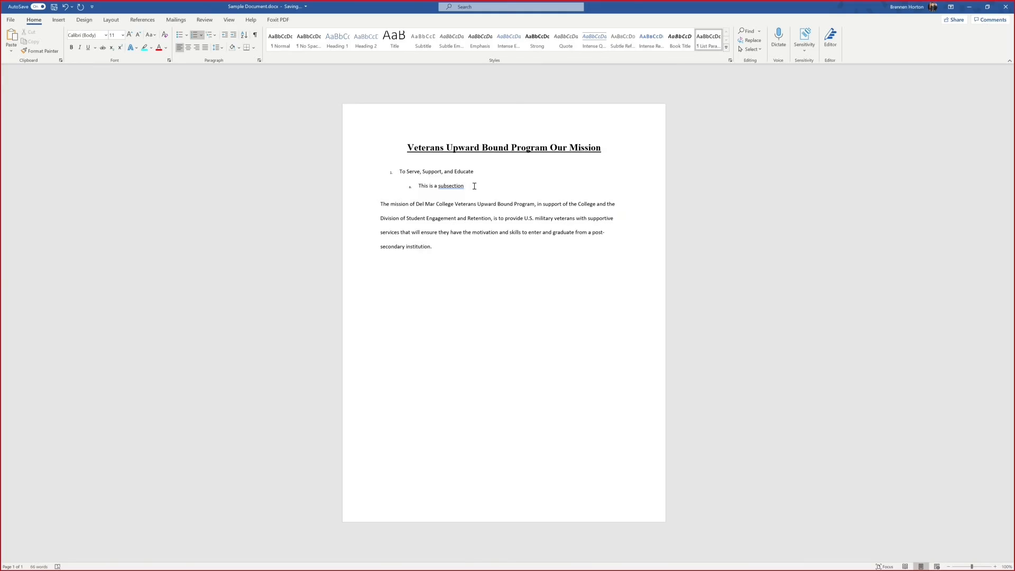
left_click(216, 36)
mouse_move(246, 129)
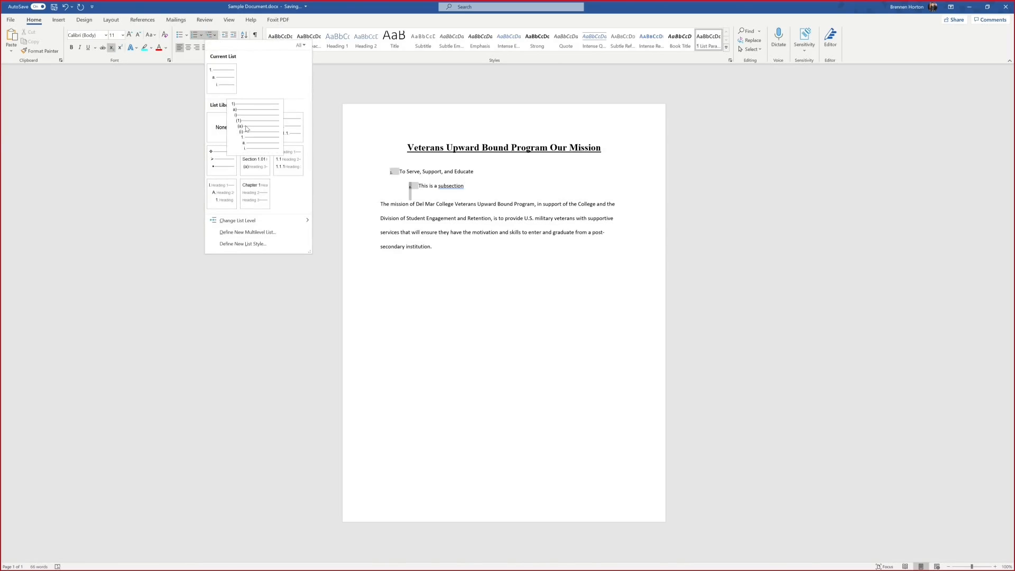
mouse_move(228, 86)
mouse_move(221, 161)
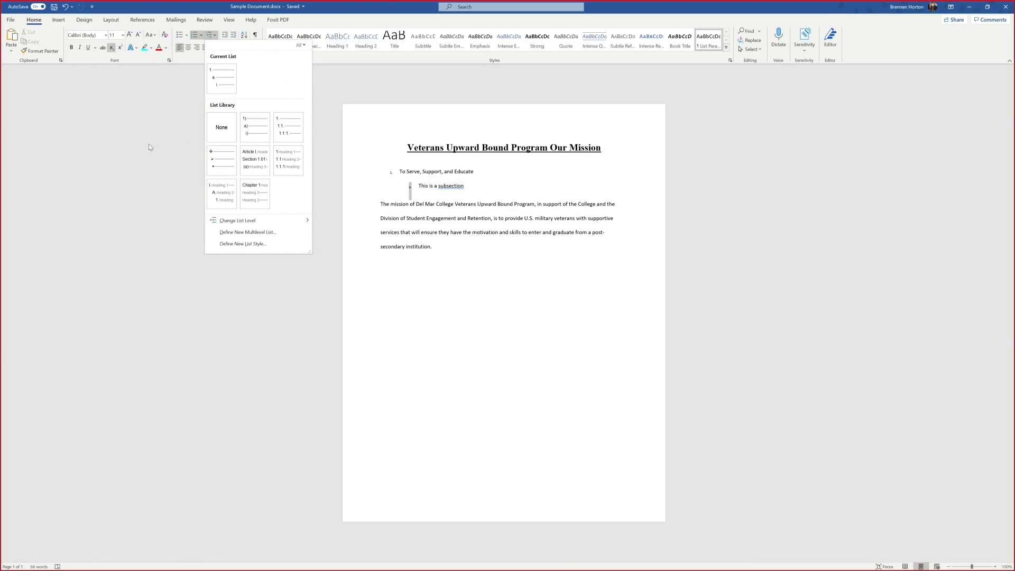
left_click(494, 184)
left_click_drag(400, 171, 494, 192)
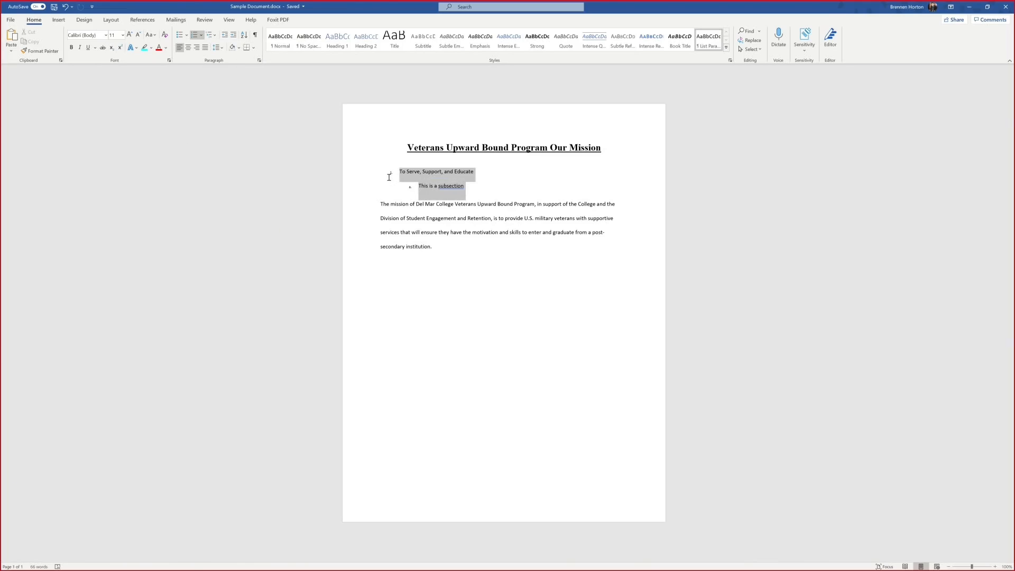
Try decreasing and increasing the indent of the "This is a subsection" list item, and delete the item
left_click(493, 190)
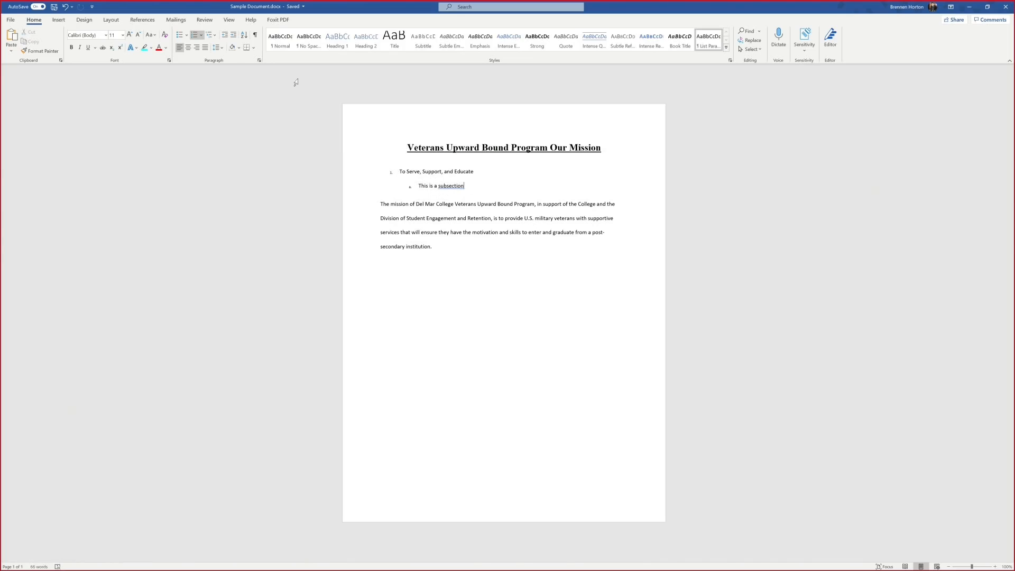
left_click(226, 39)
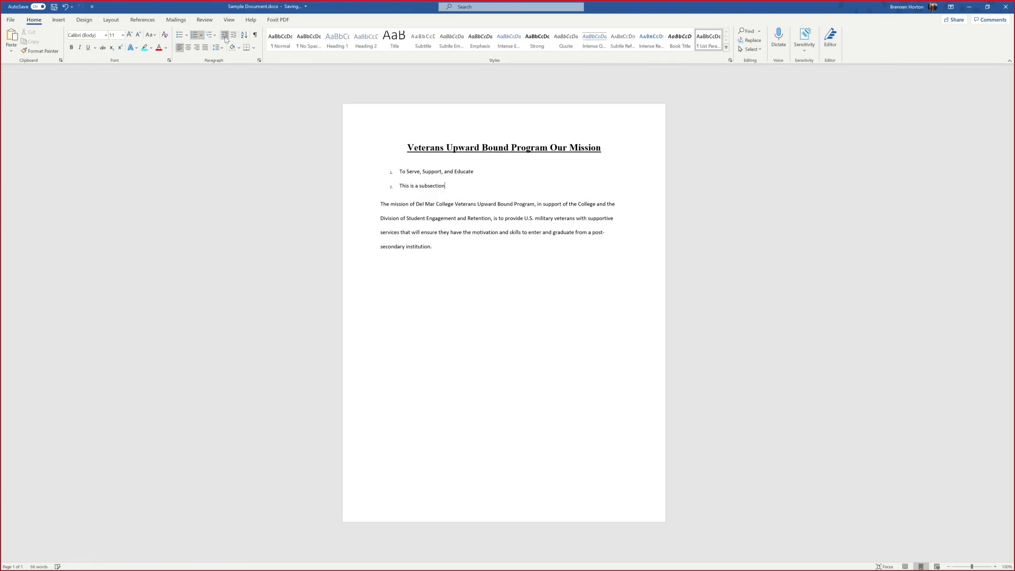
left_click(234, 35)
left_click(234, 35)
left_click(226, 35)
left_click_drag(476, 185, 414, 189)
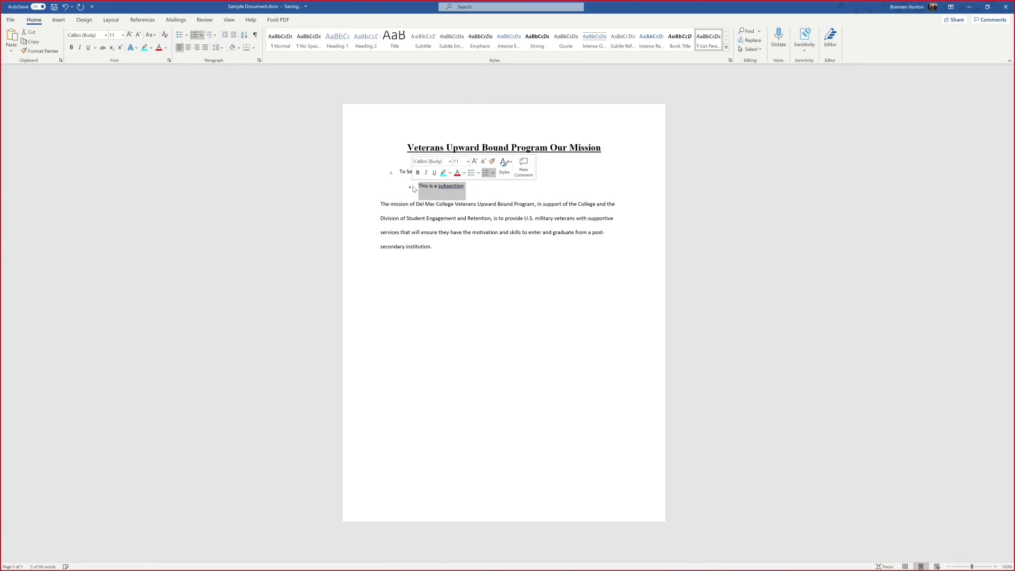
key("Delete")
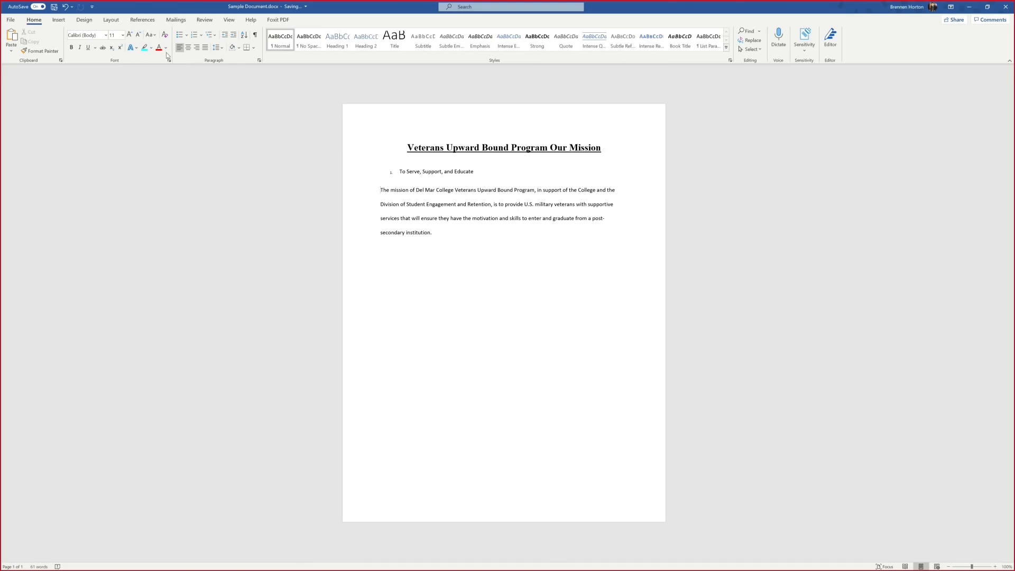
Insert a page break before the body paragraph twice, removing it each time
left_click(65, 22)
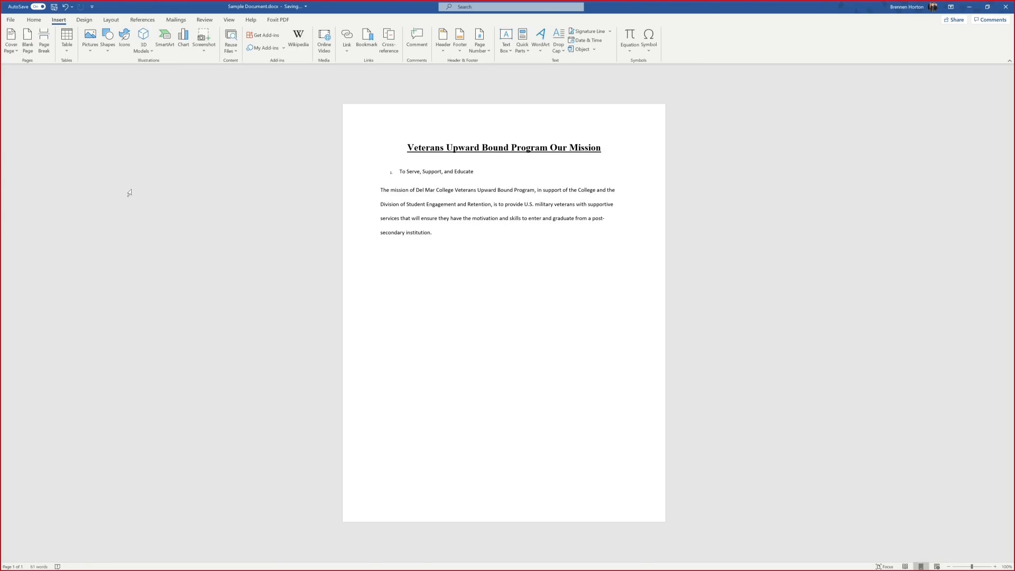
left_click(45, 44)
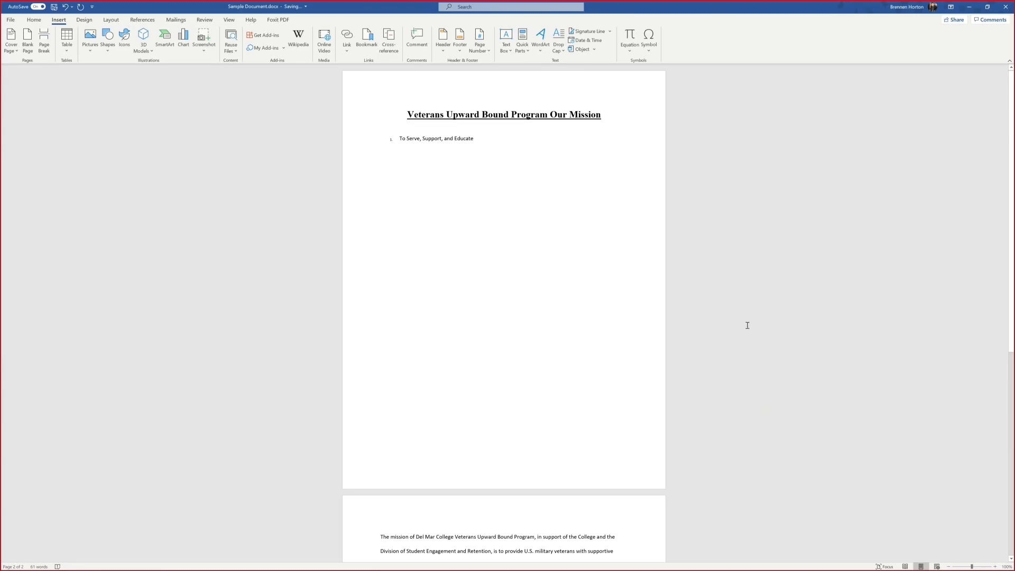
scroll(705, 280, "down", 3, "ctrl")
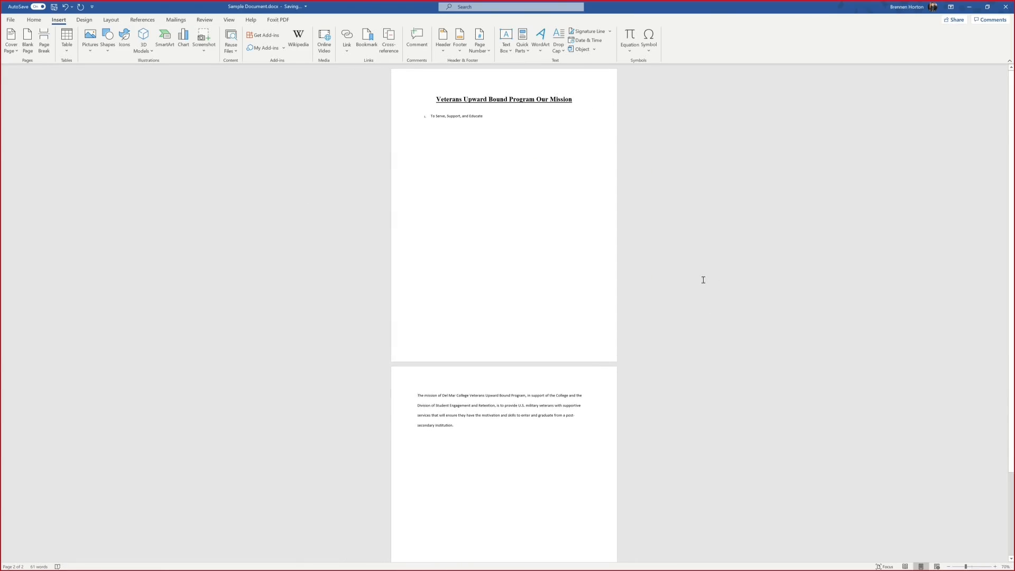
scroll(682, 284, "down", 1, "ctrl")
scroll(676, 284, "up", 1, "ctrl")
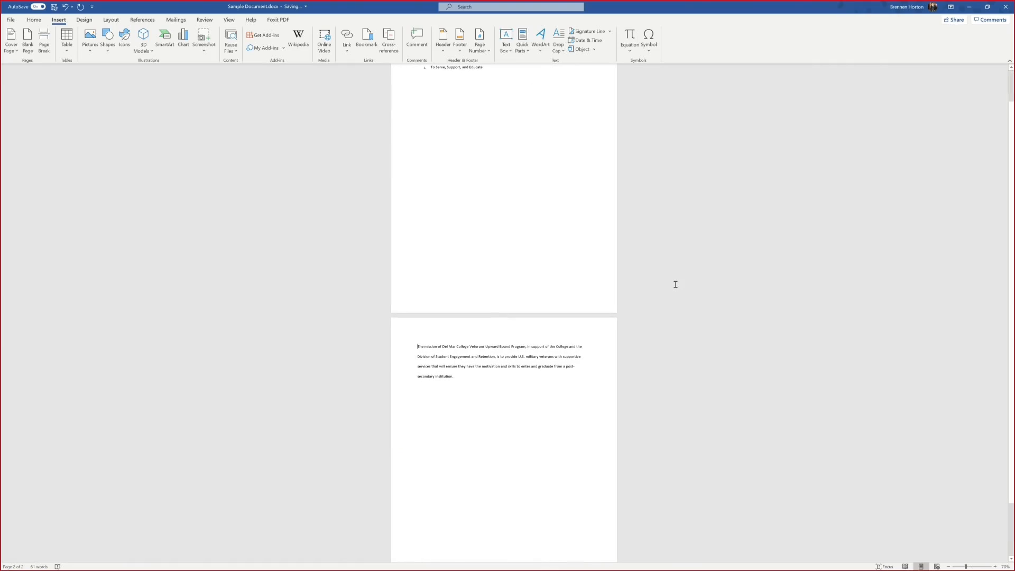
scroll(675, 285, "up", 1)
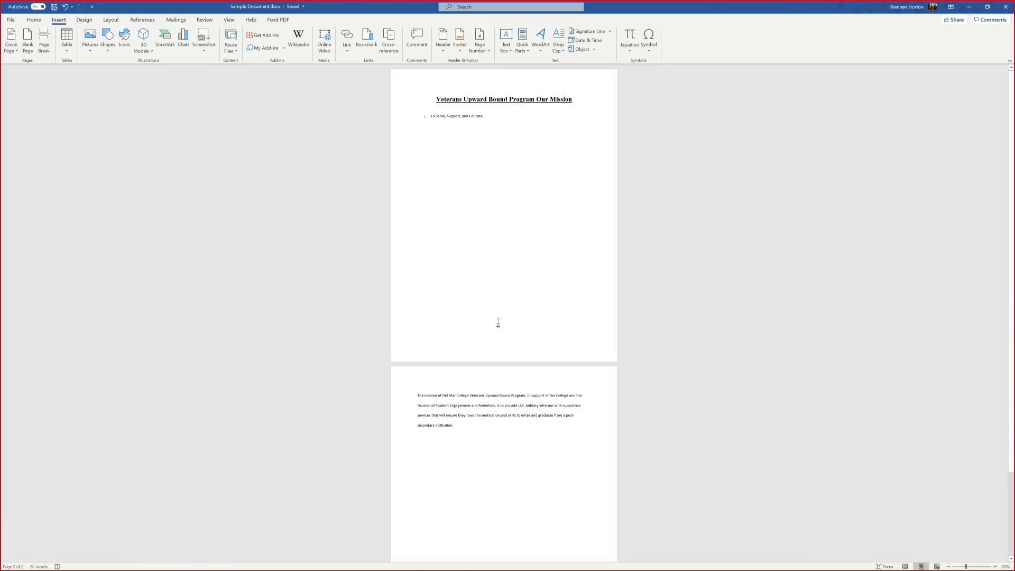
key("BackSpace")
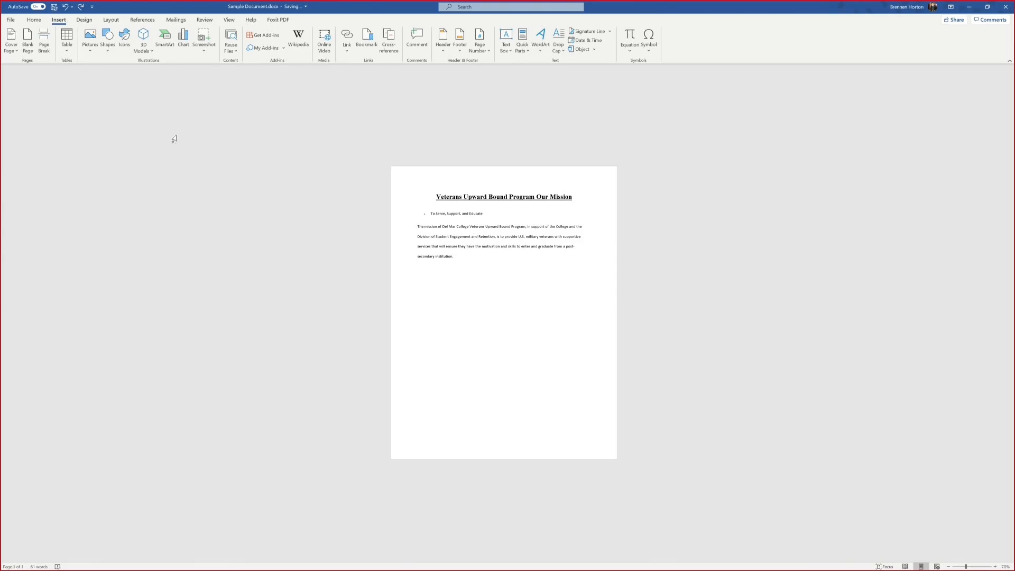
left_click(44, 42)
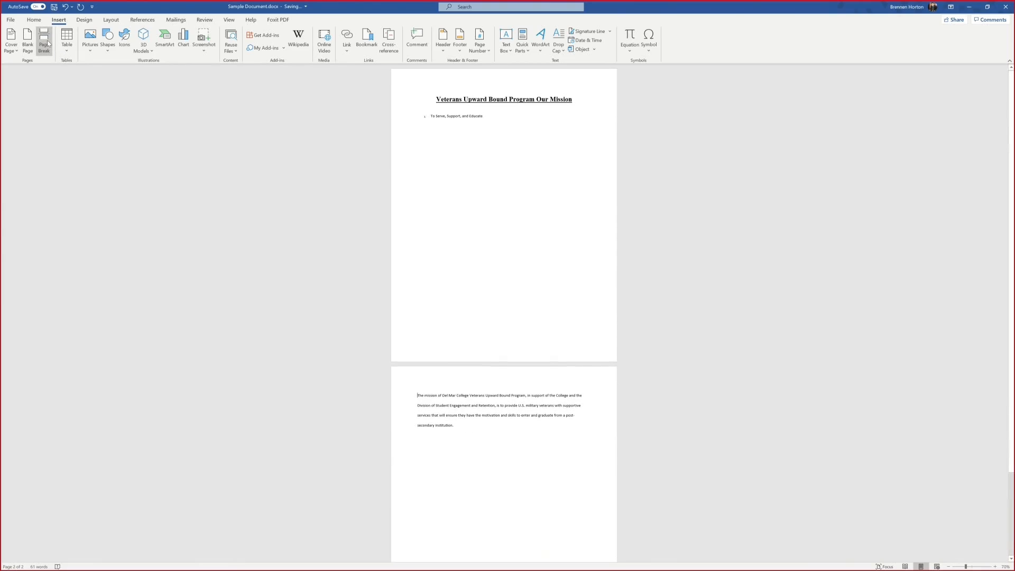
key("BackSpace")
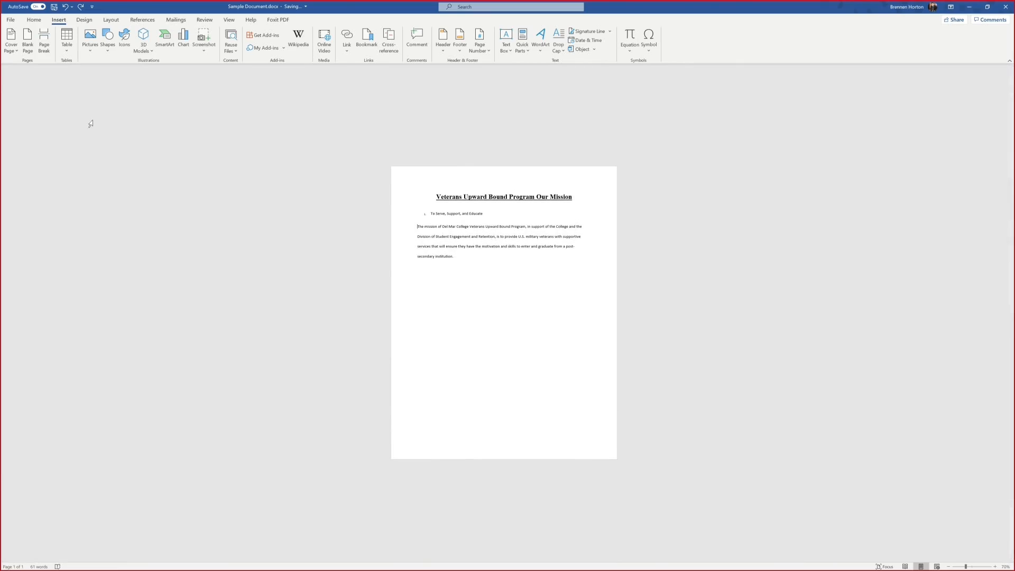
Insert a table with three columns and three rows below the body paragraph
left_click(445, 270)
left_click(65, 51)
left_click(66, 52)
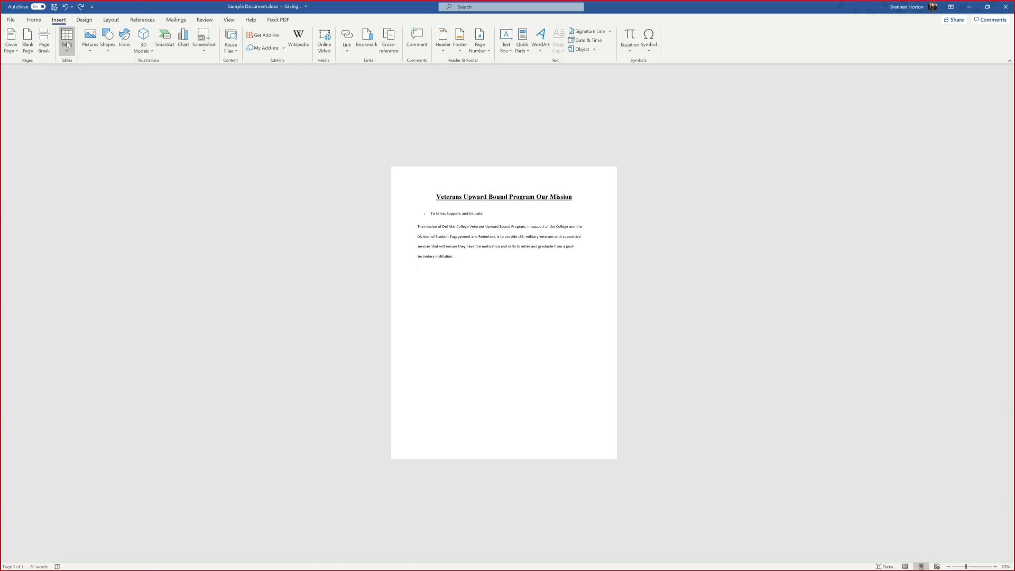
left_click(68, 52)
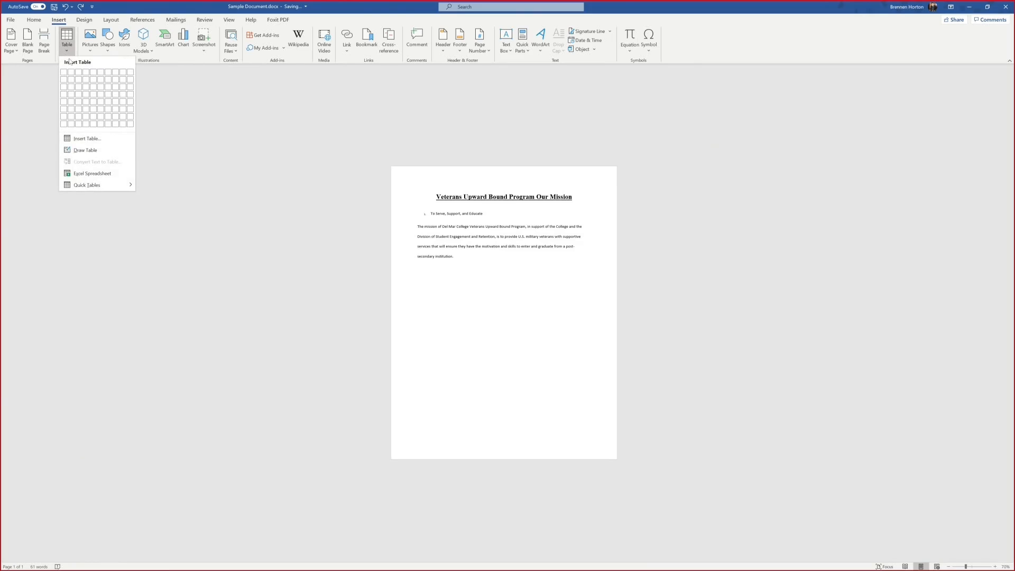
left_click(78, 89)
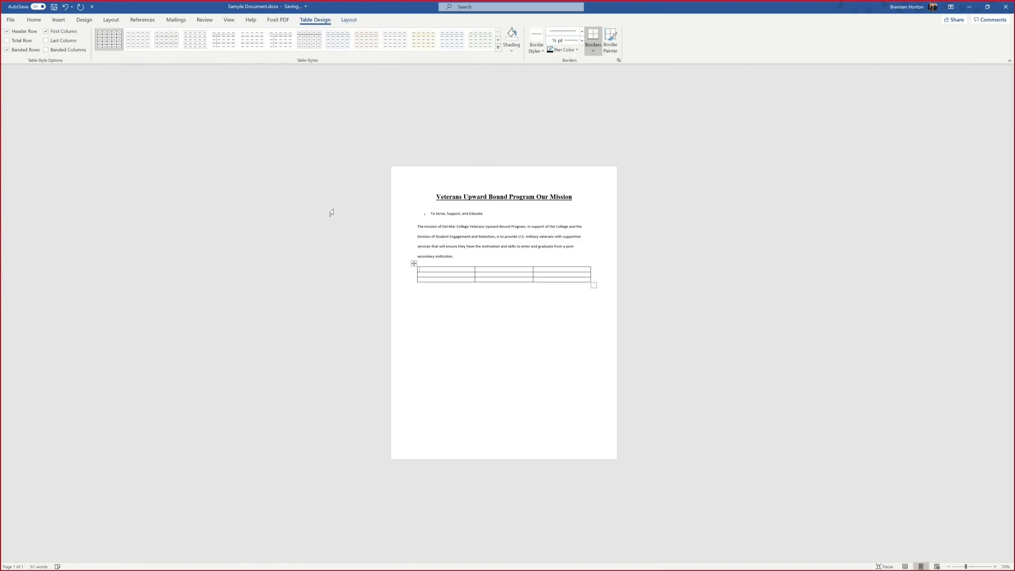
Insert the picture vub.png from the Desktop on the line below the table
left_click(445, 311)
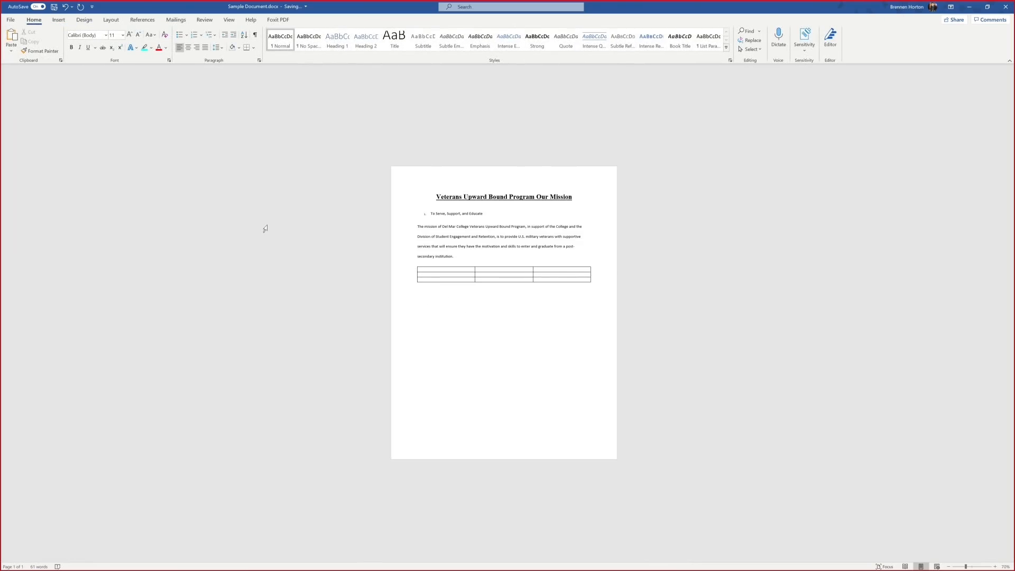
left_click(58, 20)
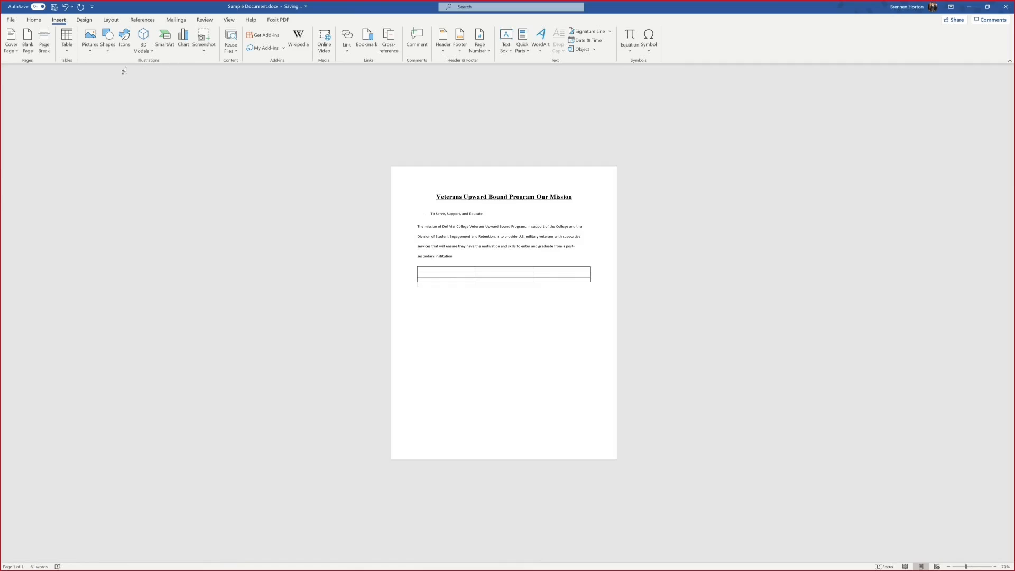
left_click(89, 53)
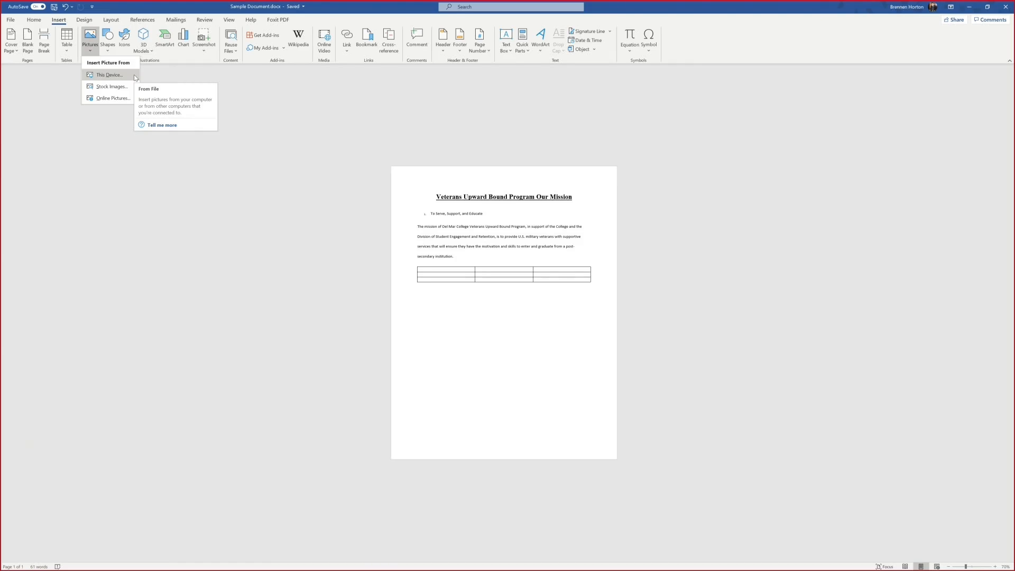
left_click(135, 74)
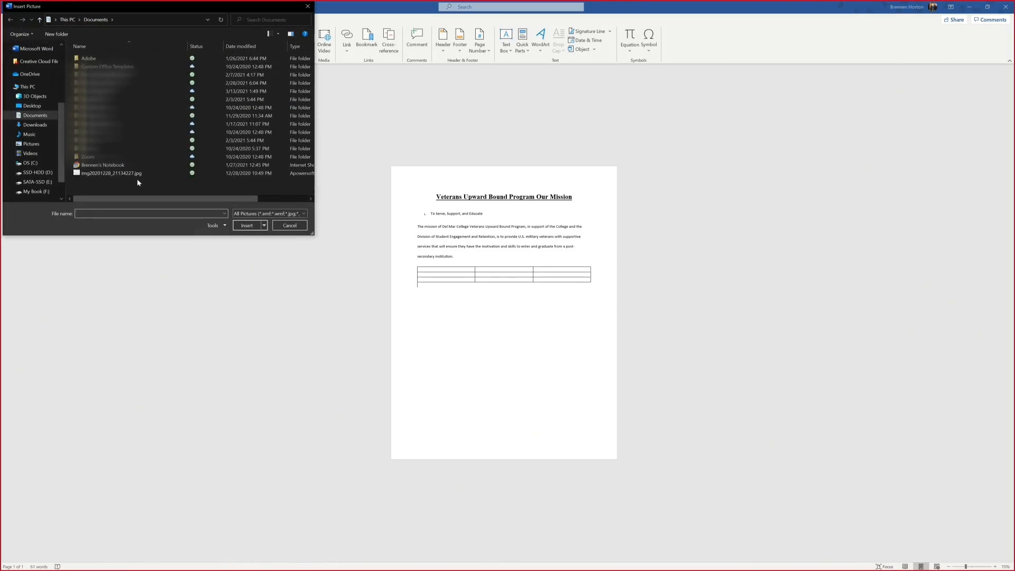
left_click(33, 108)
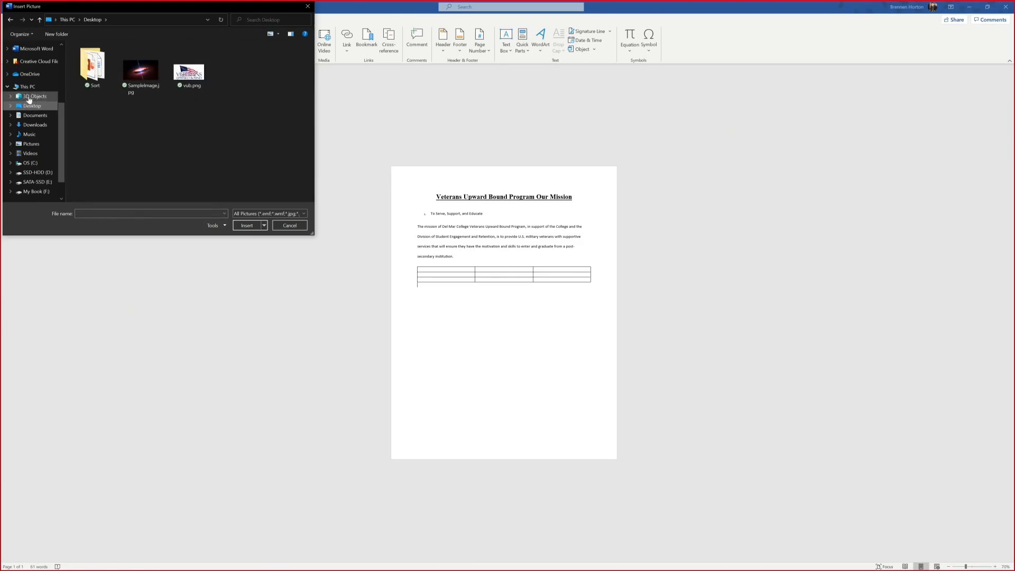
left_click_drag(128, 13, 193, 77)
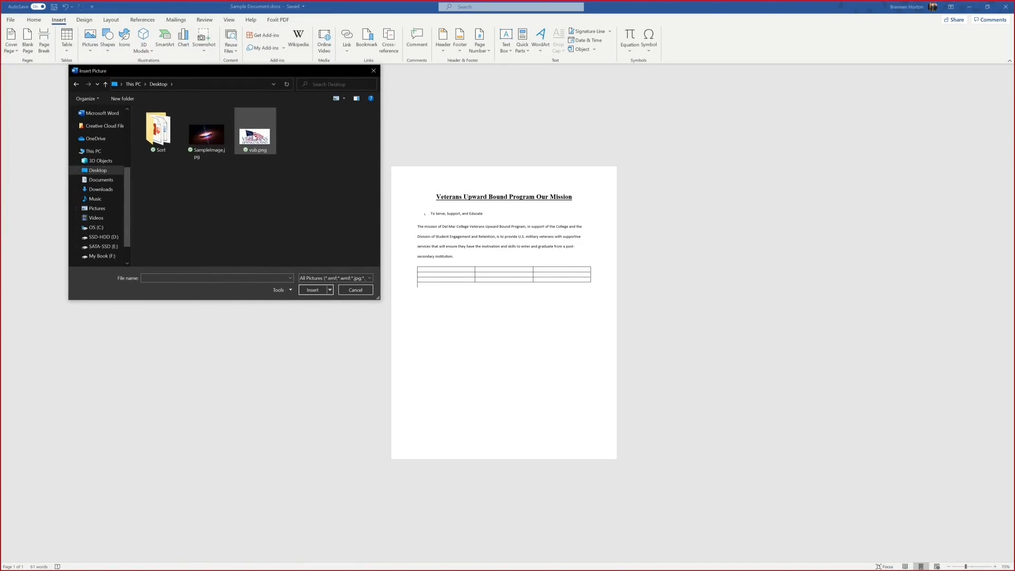
left_click(255, 136)
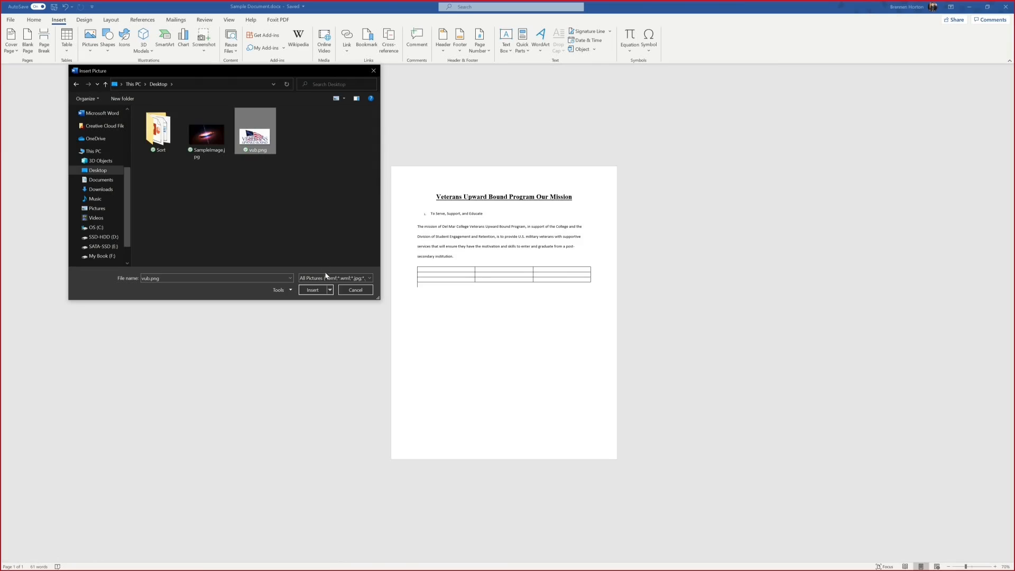
left_click(312, 290)
Move the logo picture in front of the "To Serve, Support, and Educate" subtitle, placing each on its own line without list numbering
left_click_drag(431, 288, 430, 218)
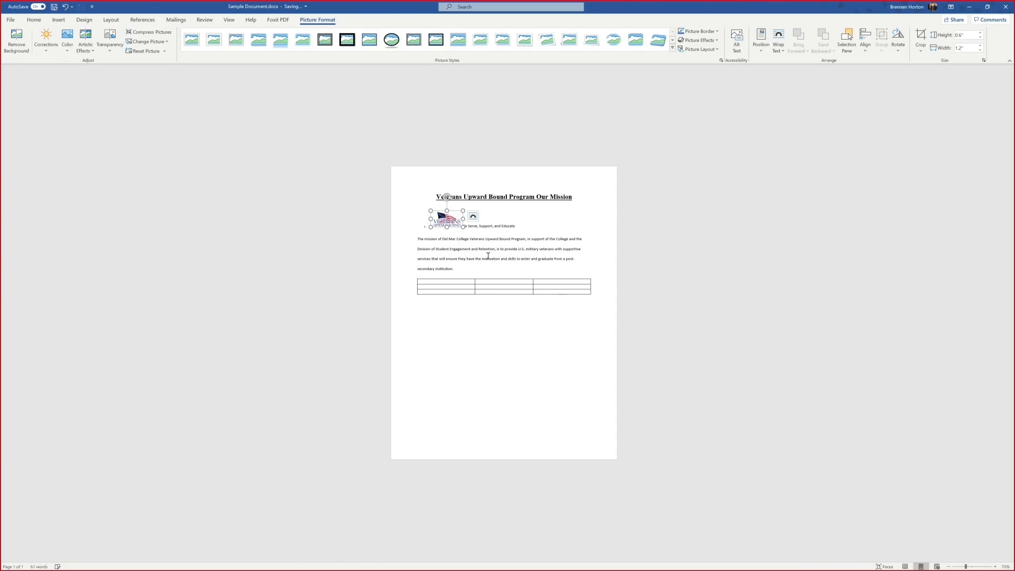
left_click(464, 228)
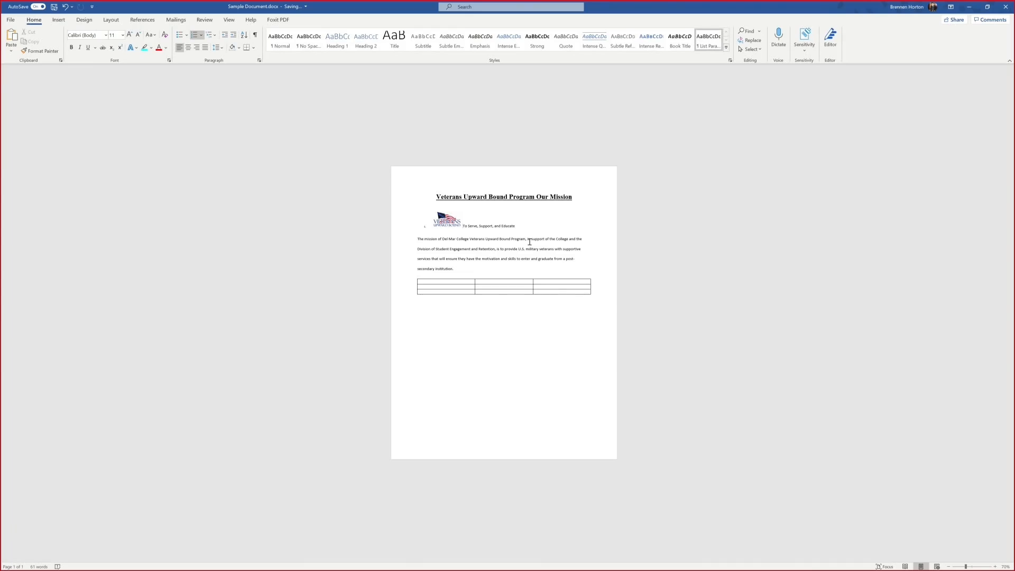
key("Return")
key("BackSpace")
key("BackSpace")
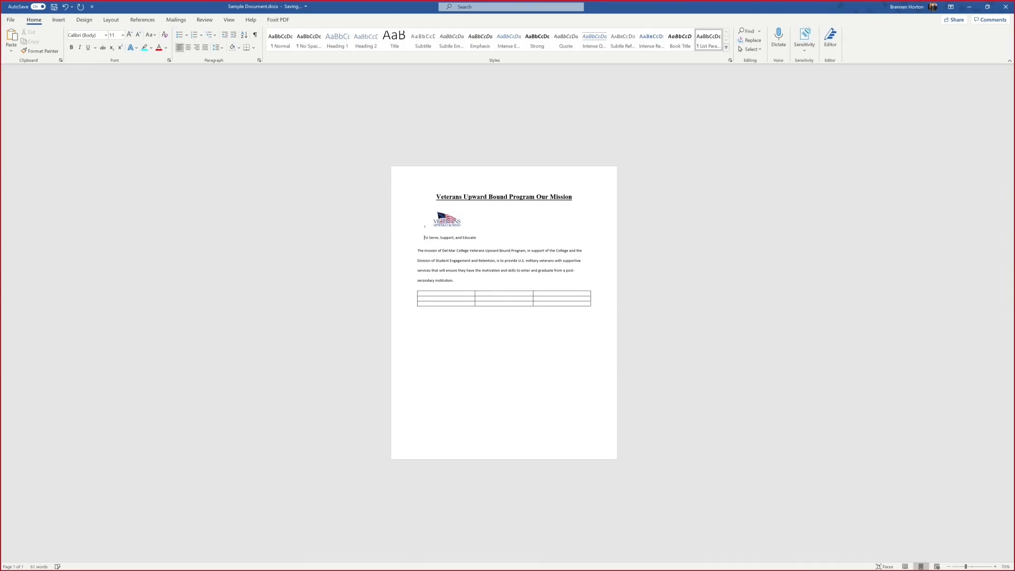
left_click(430, 224)
key("BackSpace")
key("BackSpace")
left_click(436, 223)
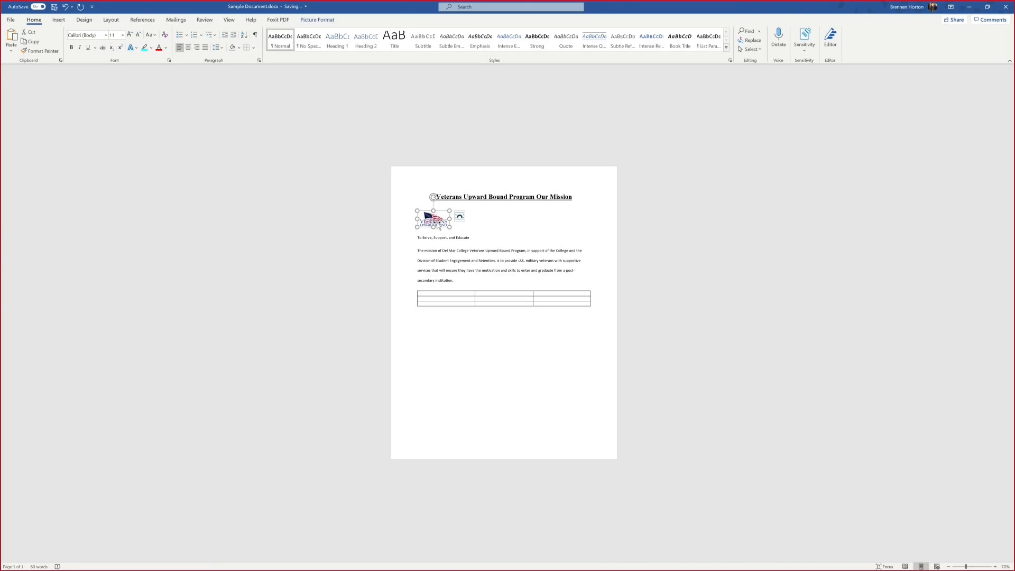
left_click(432, 317)
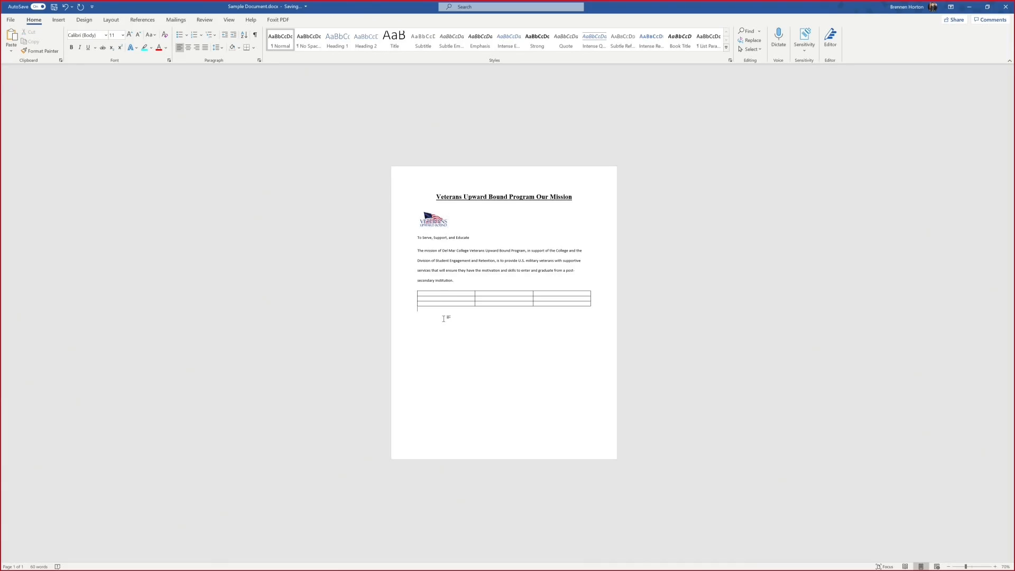
Add page numbers at the top of the page in the Plain Number 3 format and leave header editing
left_click(59, 19)
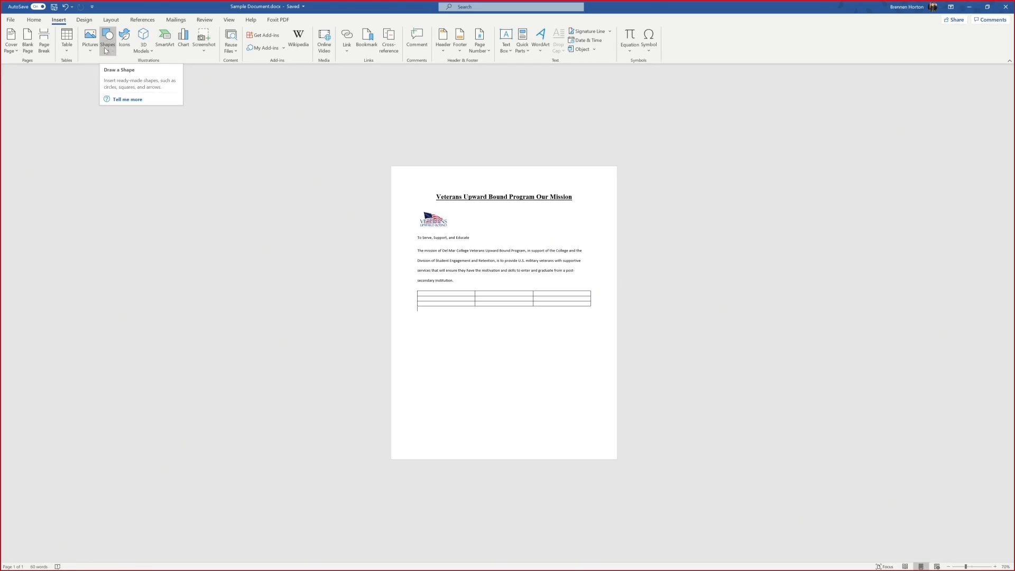
left_click(376, 194)
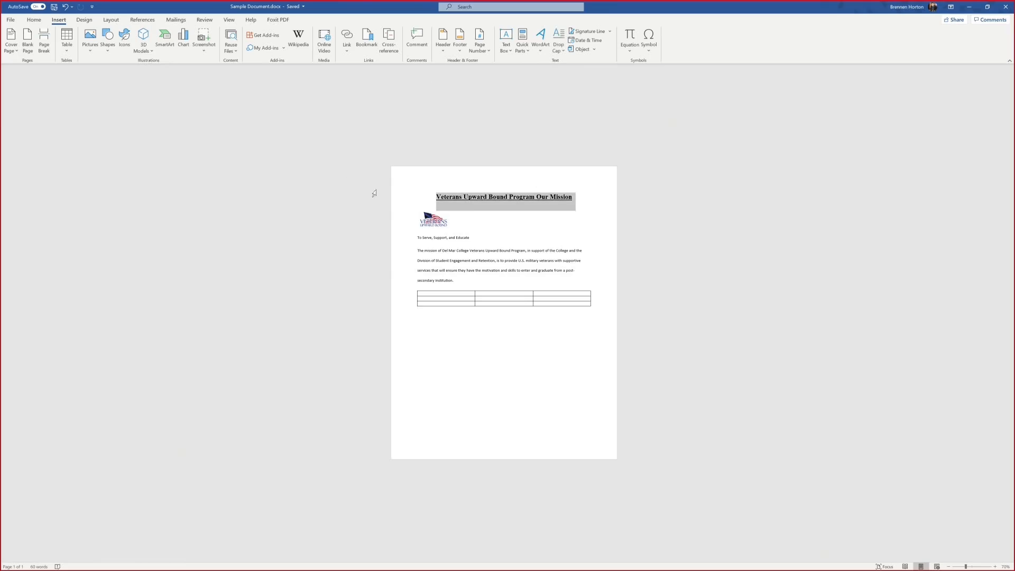
left_click(453, 210)
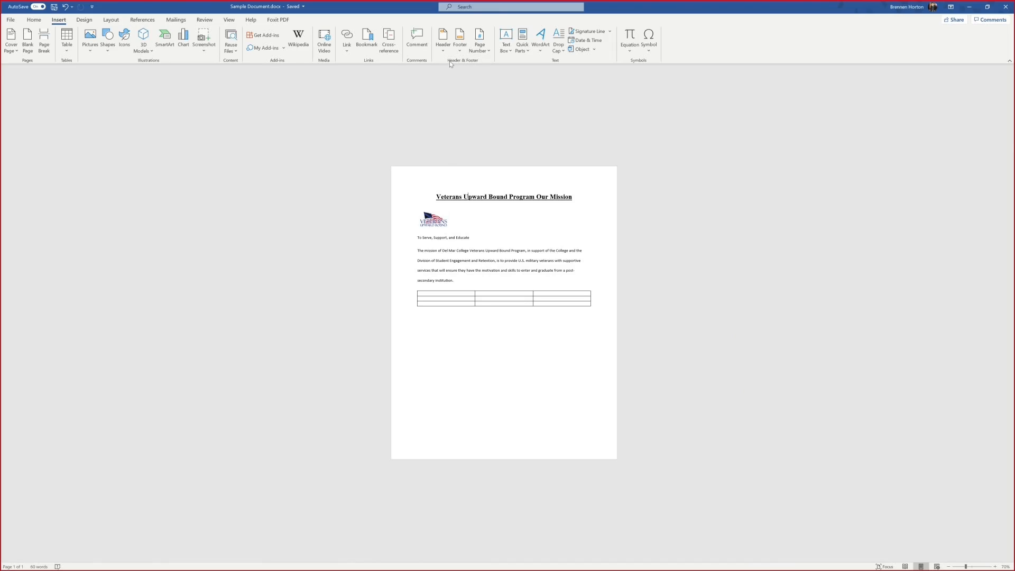
left_click(481, 50)
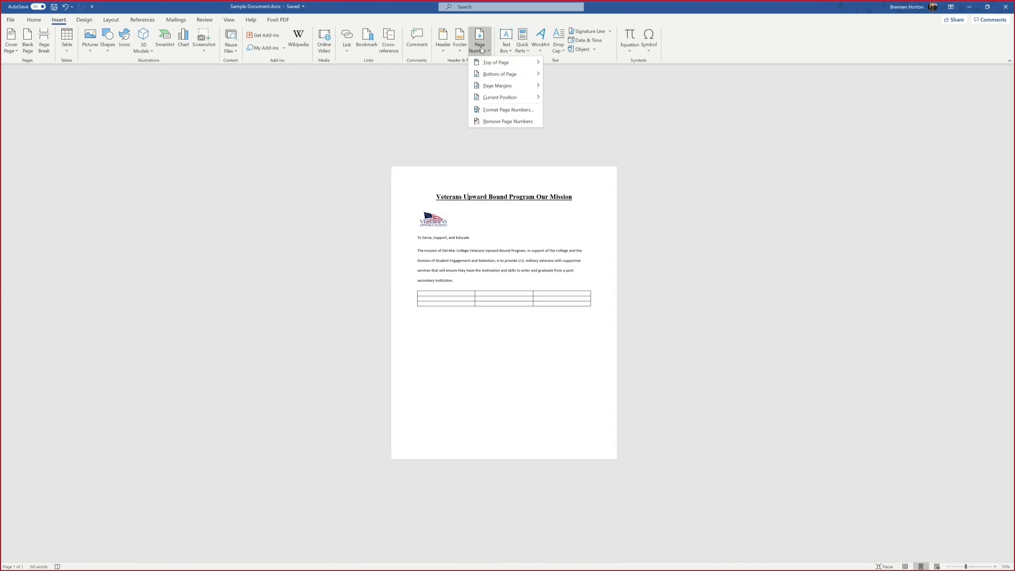
mouse_move(491, 64)
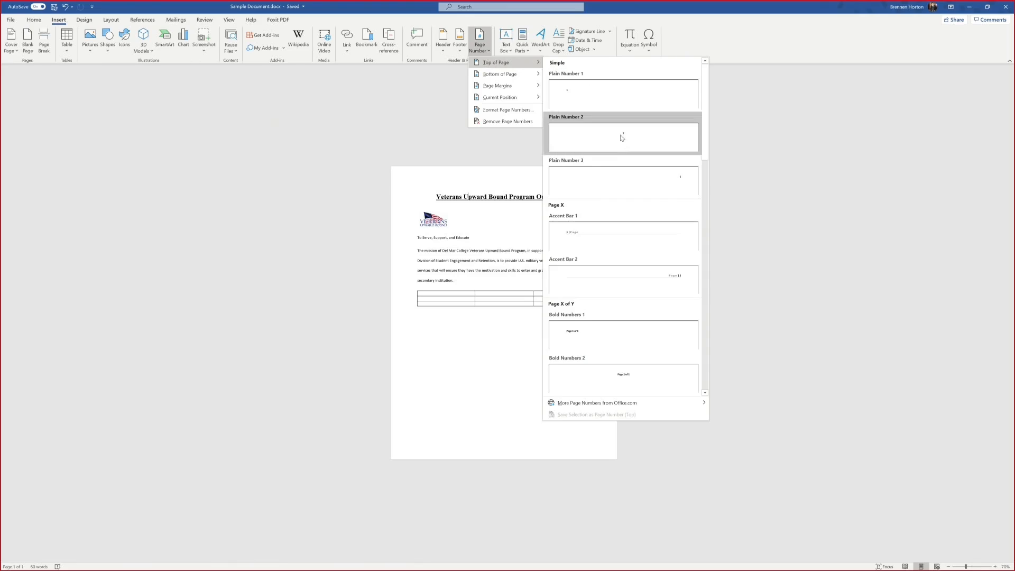
left_click(615, 186)
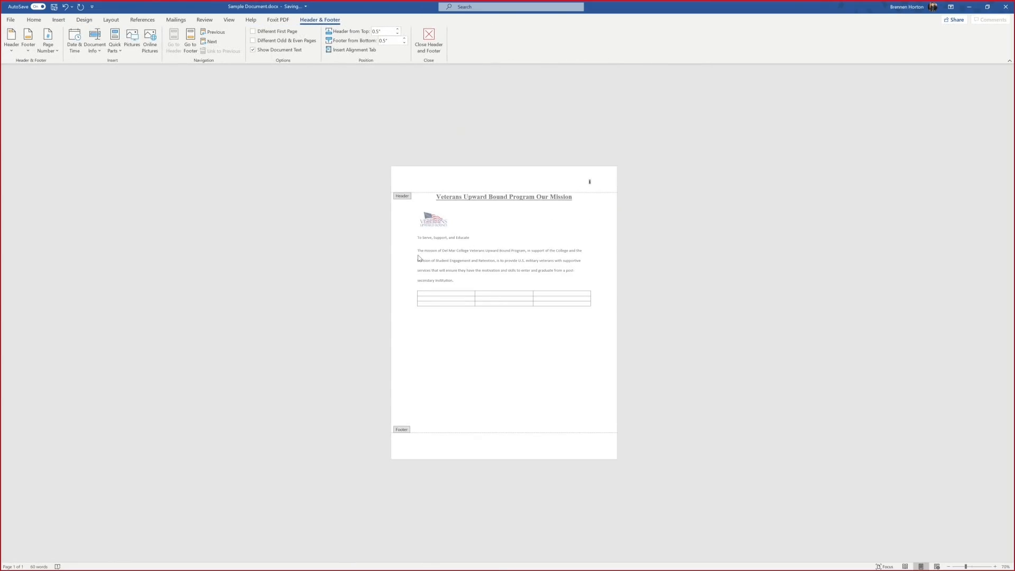
left_click(429, 40)
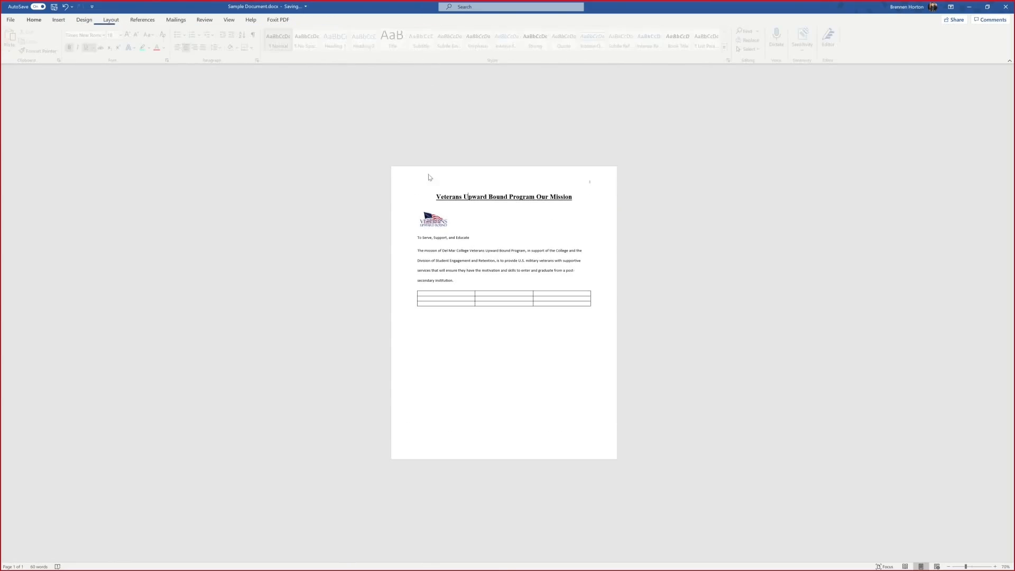
Insert a page break before the body paragraph
left_click(59, 20)
left_click(44, 48)
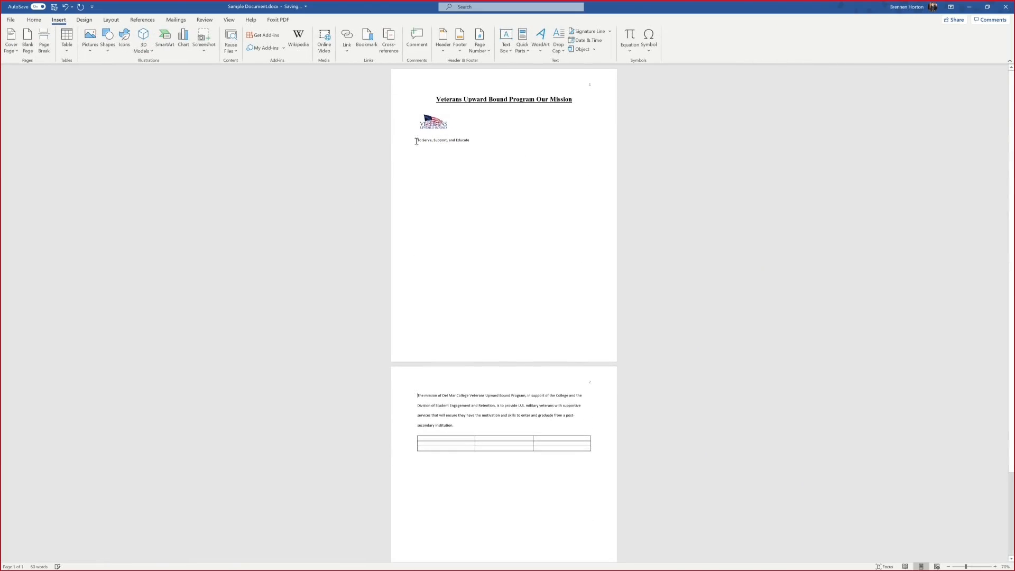
Reapply the Plain Number 3 page number at the top of the page and select the first page's number
left_click(588, 84)
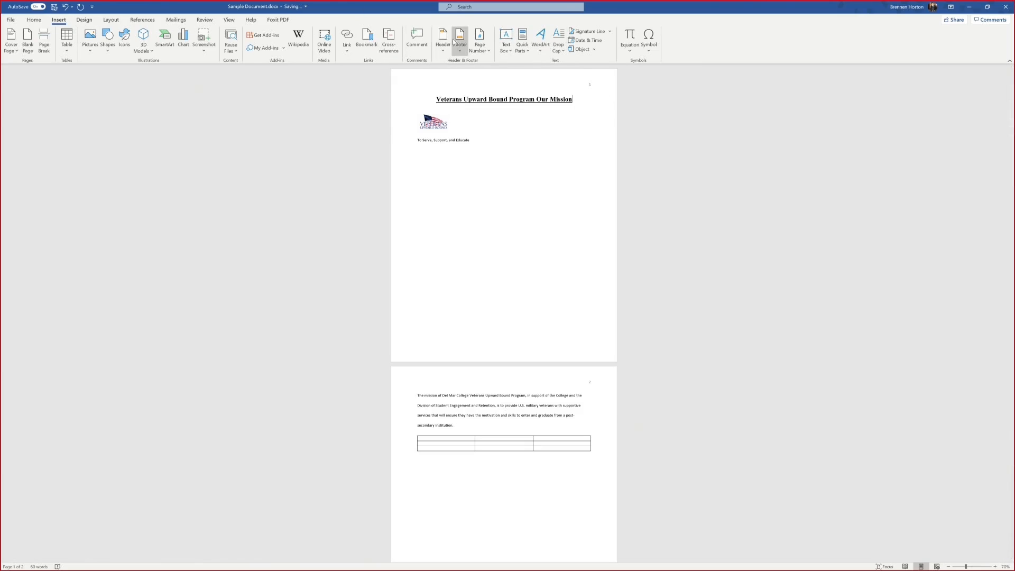
left_click(482, 38)
mouse_move(503, 63)
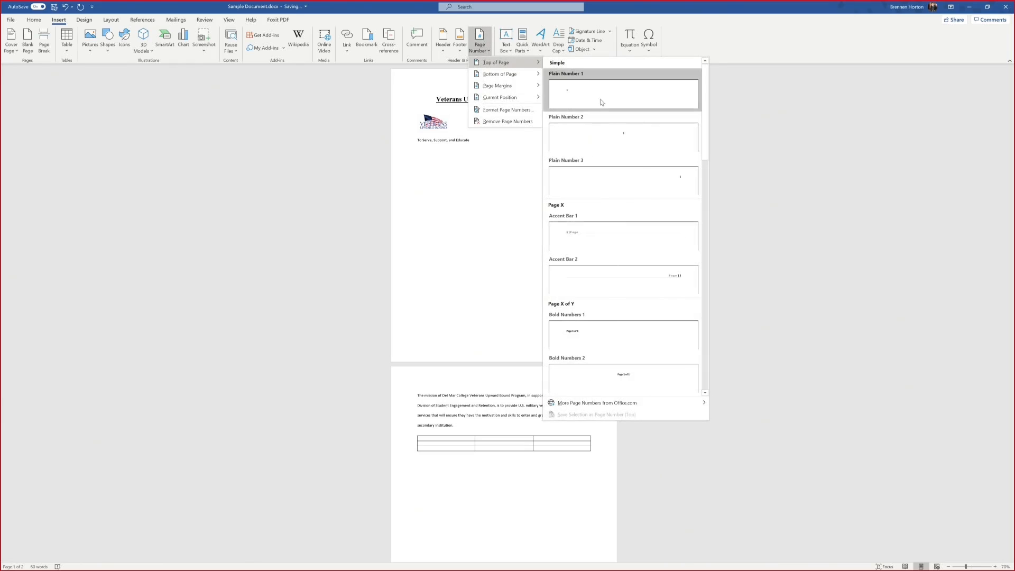
left_click(630, 174)
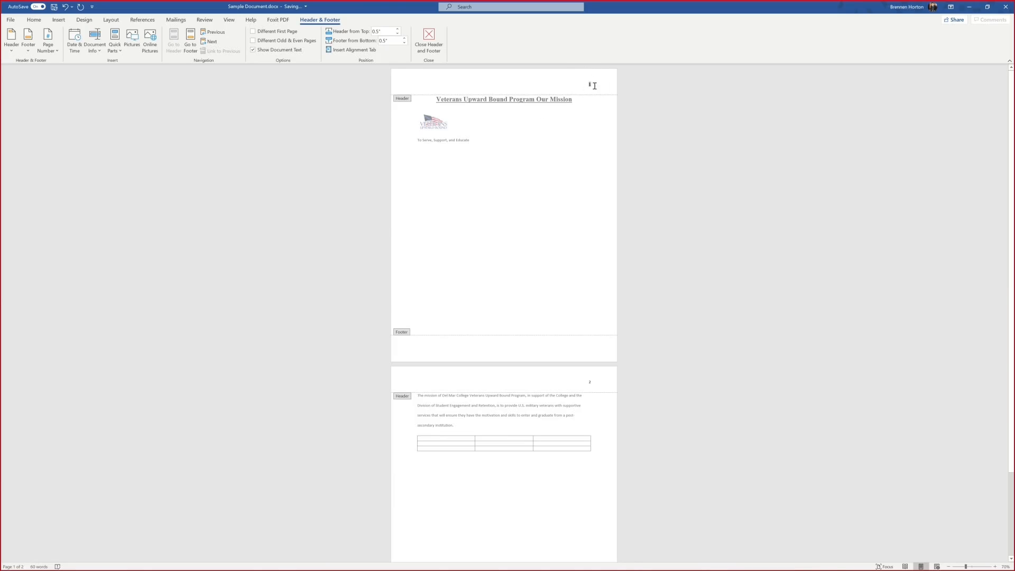
left_click(588, 382)
left_click(589, 85)
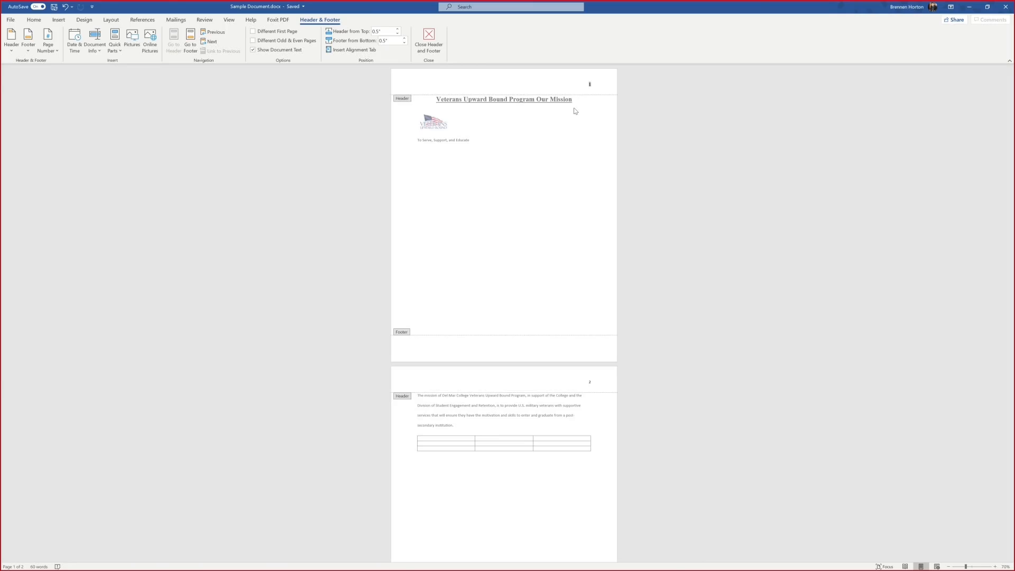
Try replacing the header's page number with the author's last name, compare the second page's header, and undo the replacement
scroll(626, 217, "up", 7)
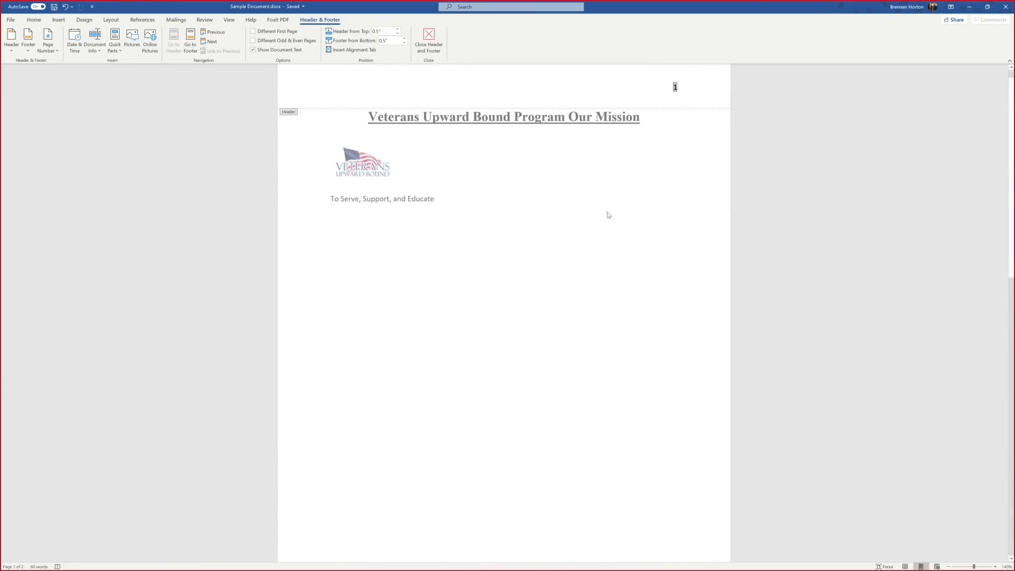
scroll(609, 215, "up", 1)
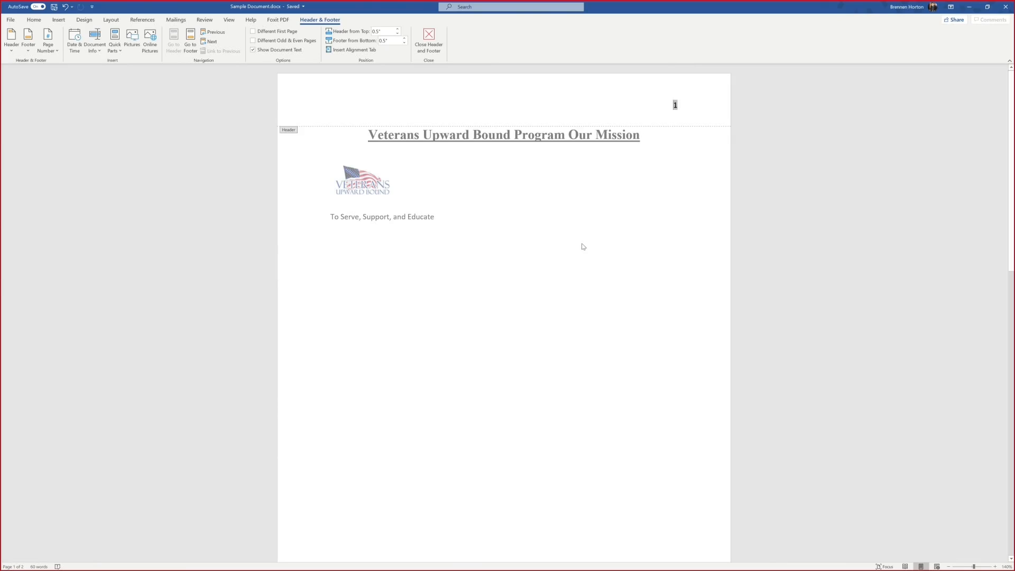
type("H")
key("BackSpace")
double_click(676, 104)
type("Hort")
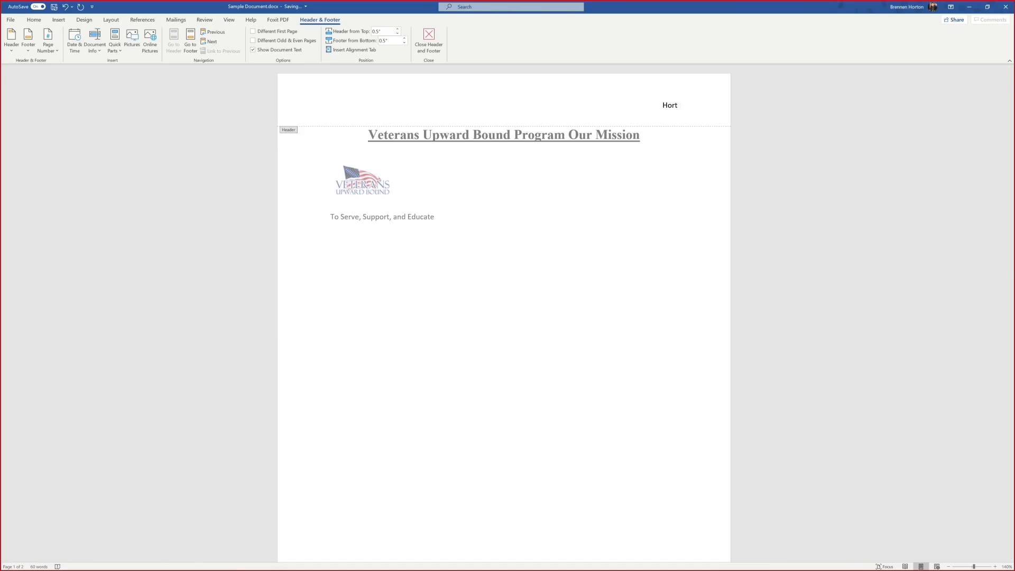
scroll(693, 154, "down", 10)
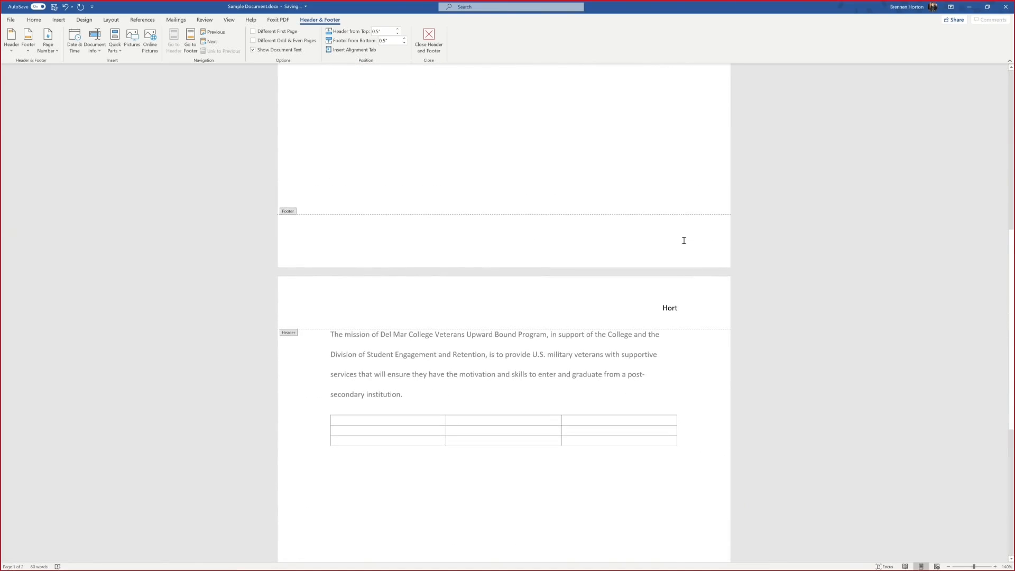
scroll(696, 264, "up", 8)
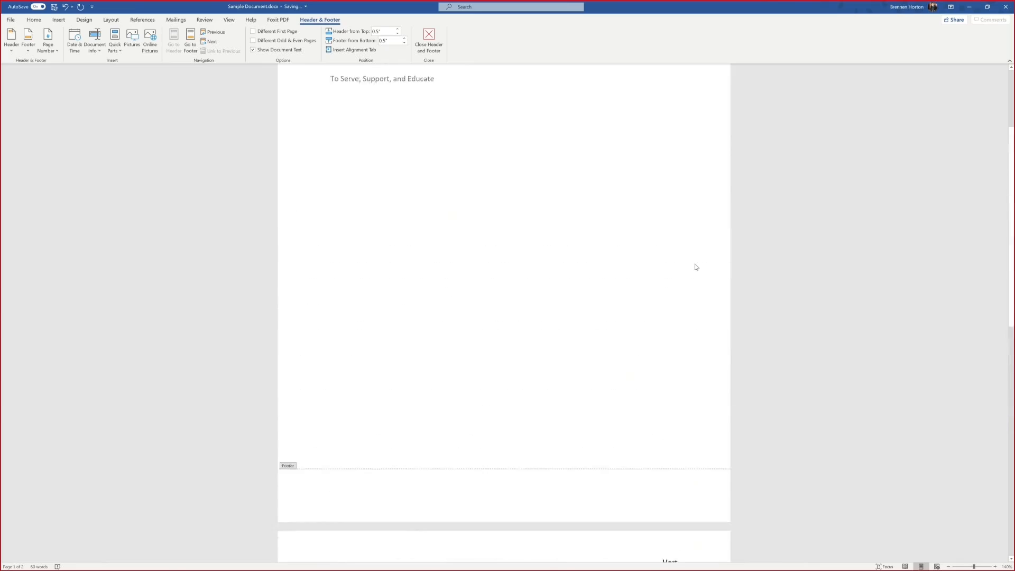
key("ctrl+z")
key("ctrl+z")
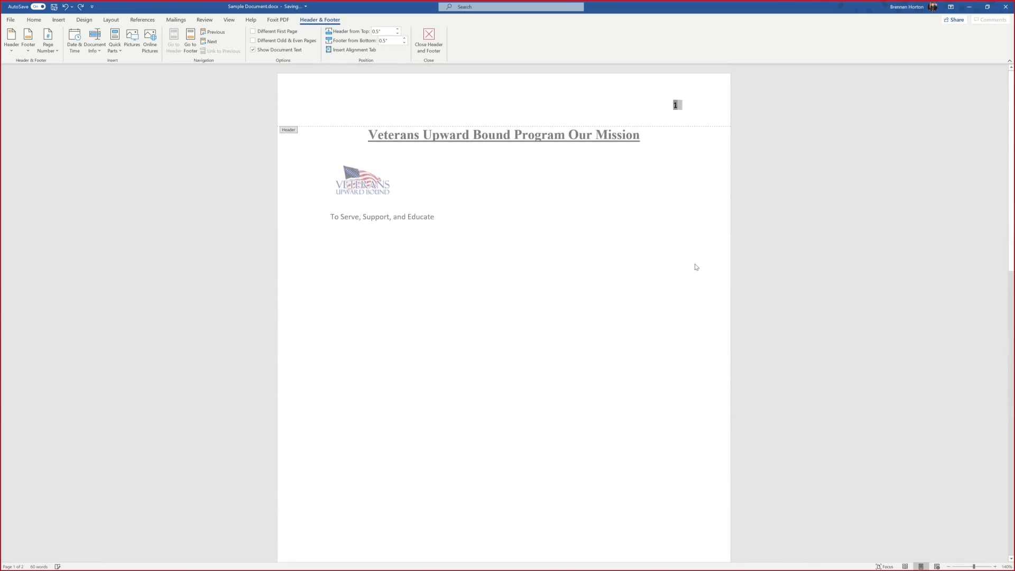
Add the author's last name before the page number in the header, check the second page's header, and close header editing
key("Left")
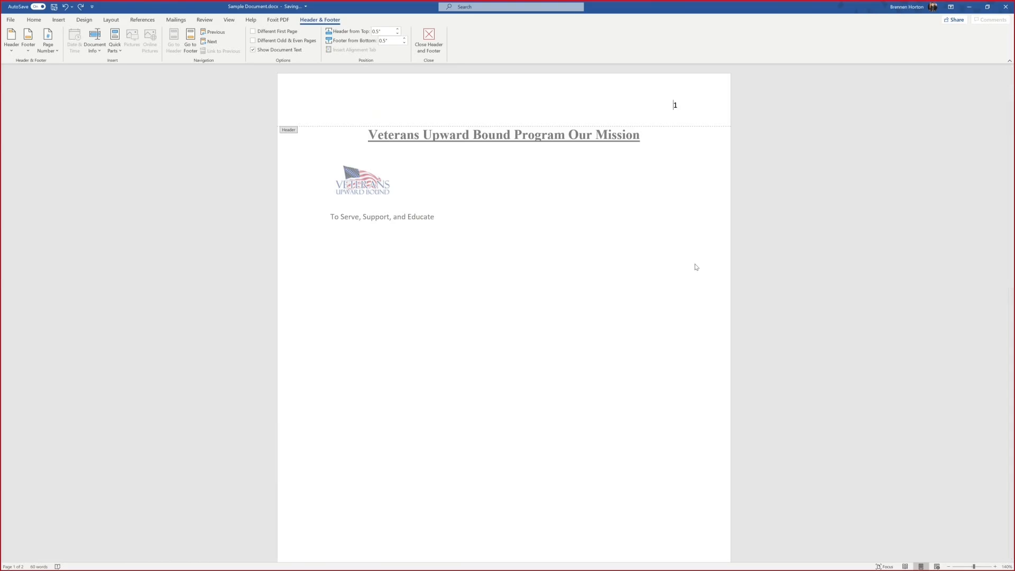
type("Horton")
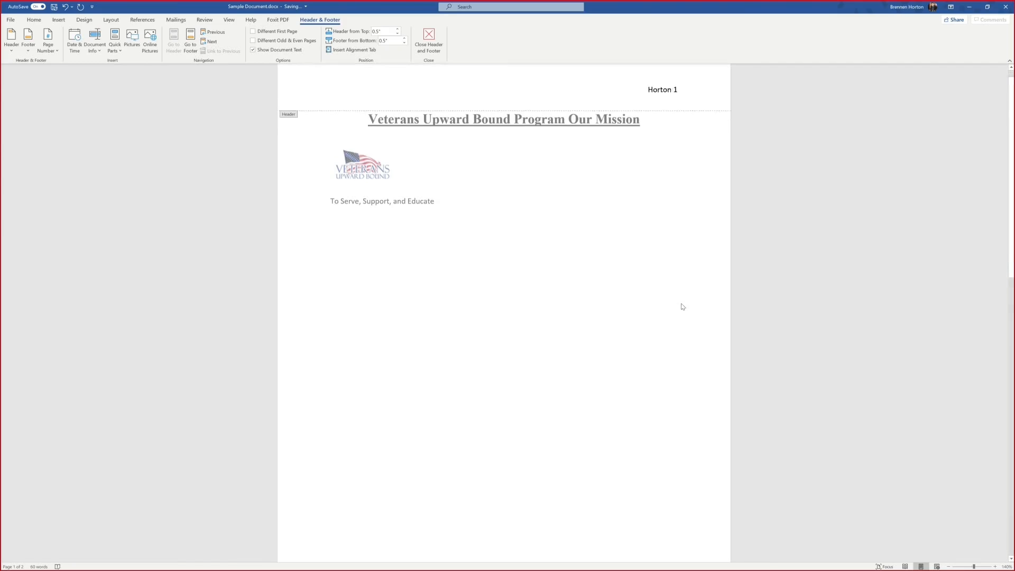
scroll(680, 304, "down", 10)
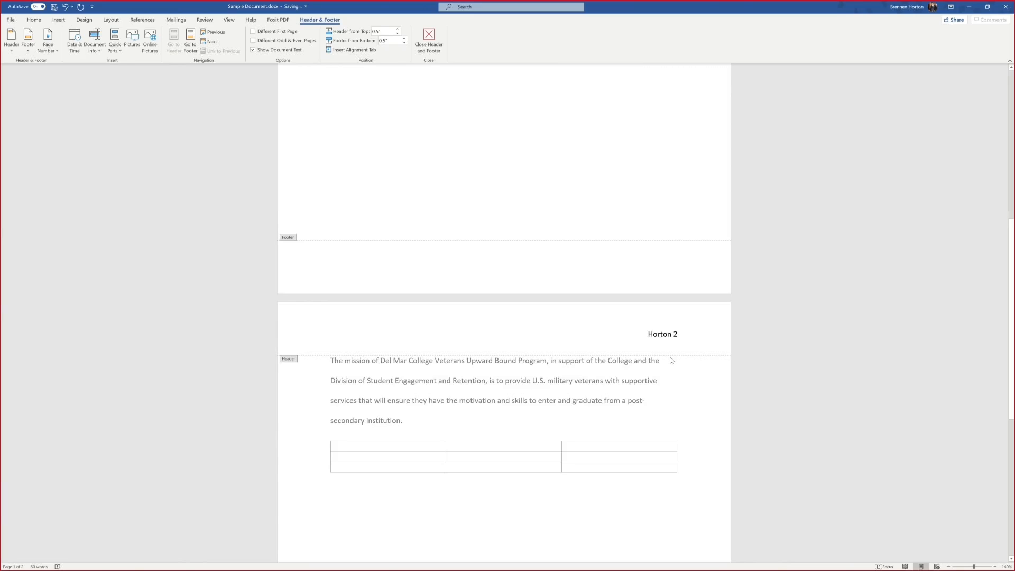
scroll(670, 226, "up", 10)
left_click(438, 39)
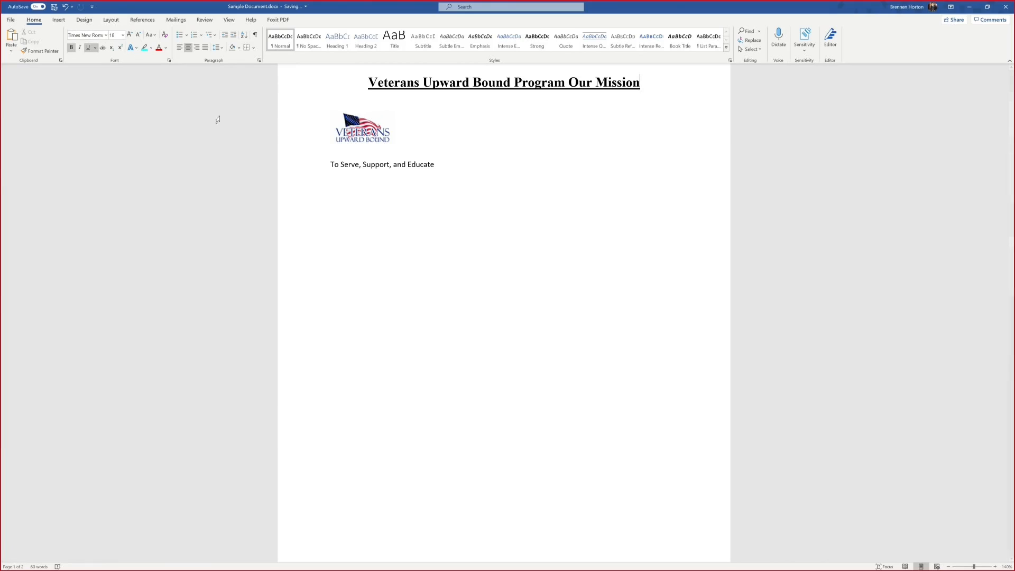
scroll(399, 273, "down", 2, "ctrl")
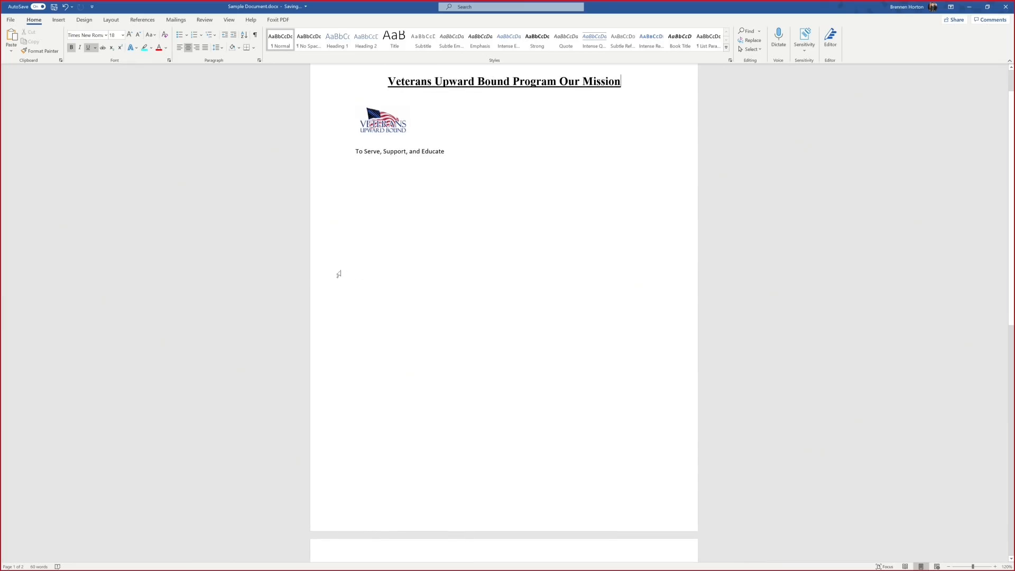
Apply the Narrow margins preset to the document and restore the Normal margins
left_click(111, 19)
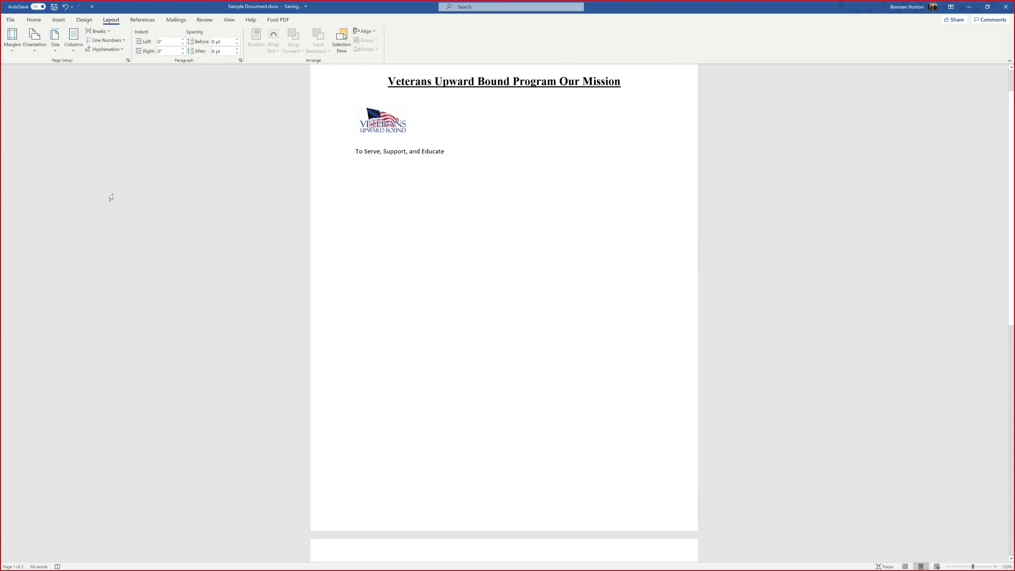
scroll(151, 192, "up", 2)
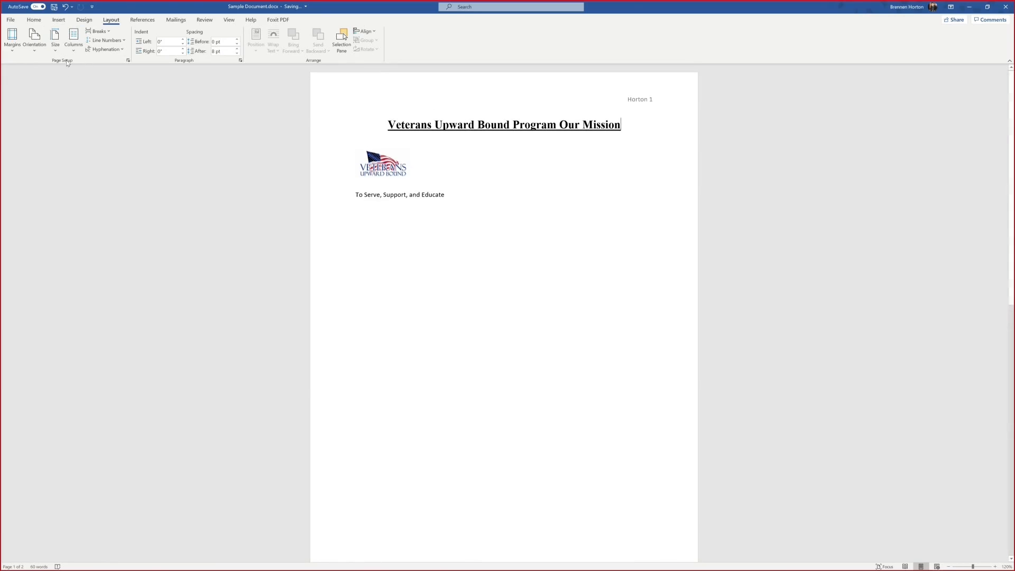
left_click(13, 48)
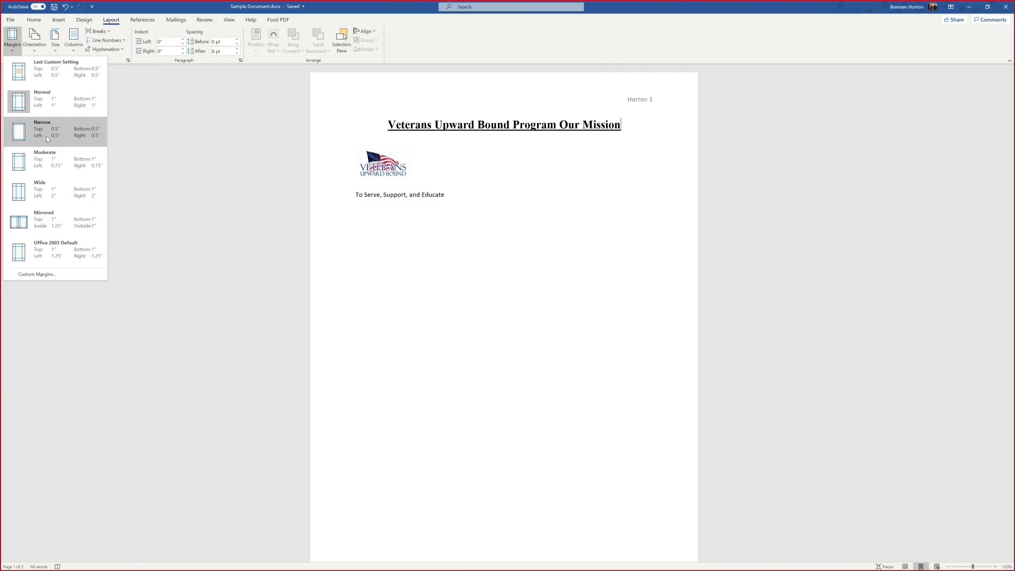
left_click(46, 136)
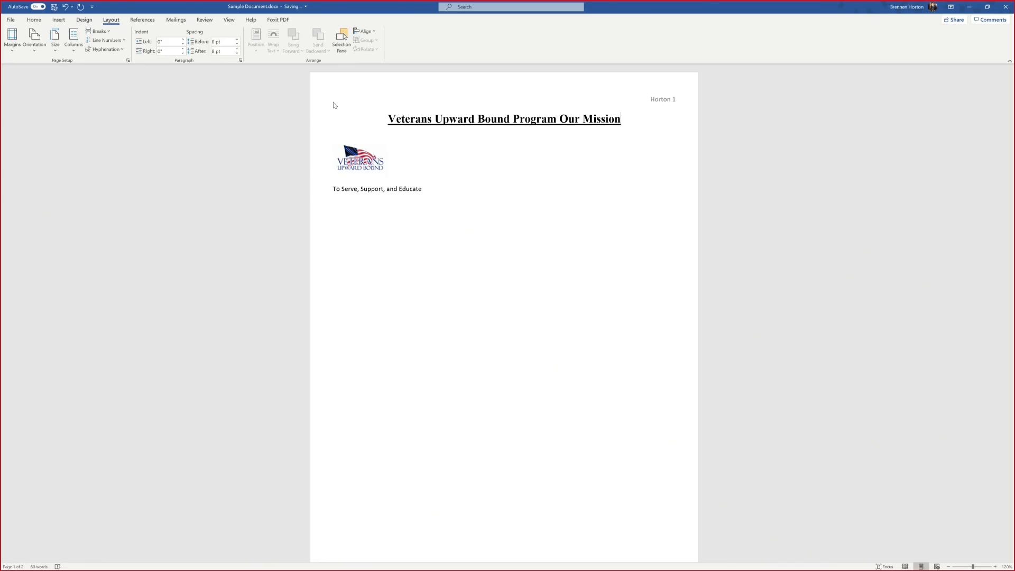
left_click(16, 52)
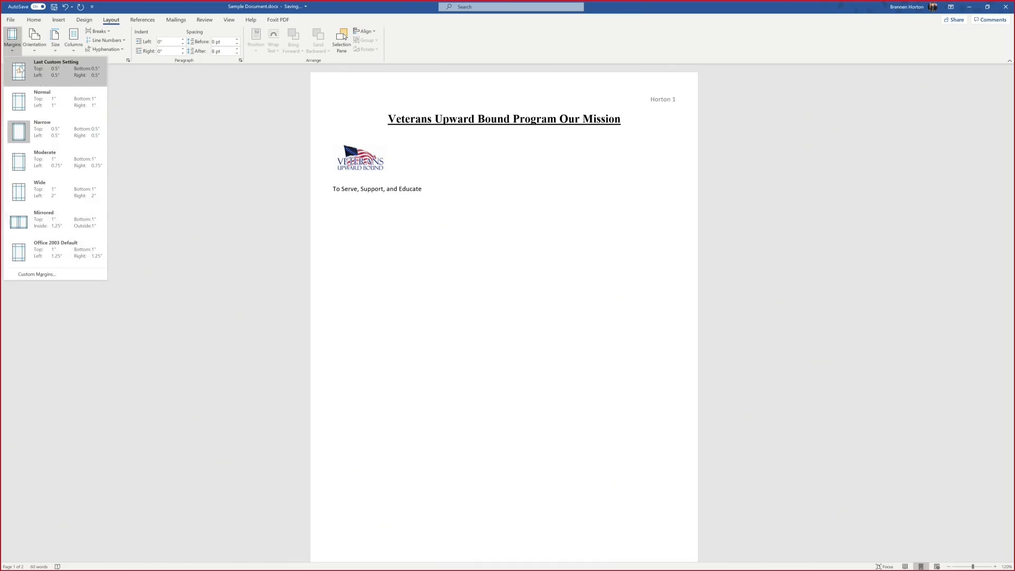
left_click(42, 101)
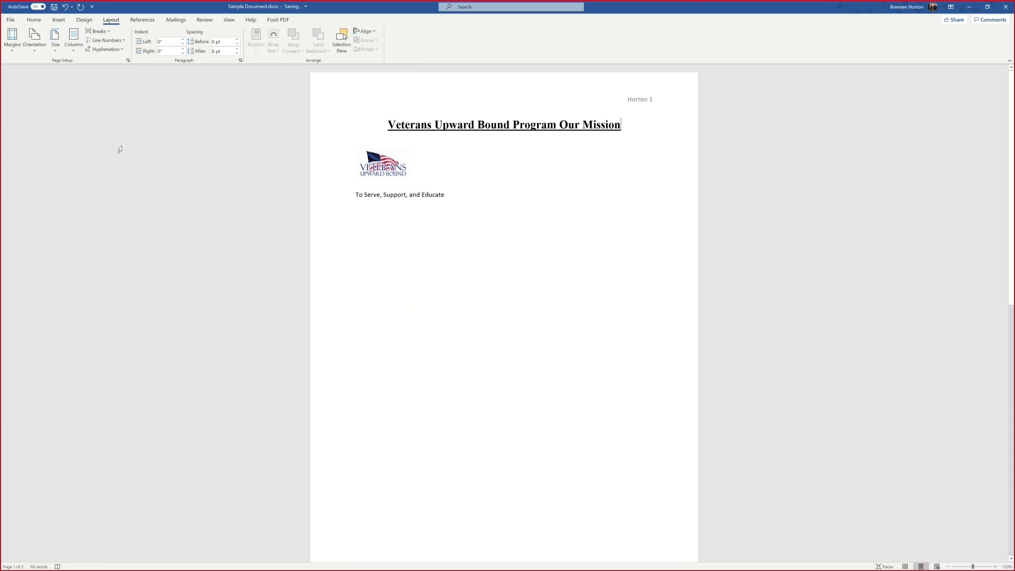
Enter the heading Student Names in the first cell of the table on the second page
scroll(331, 260, "down", 6)
scroll(332, 248, "down", 3)
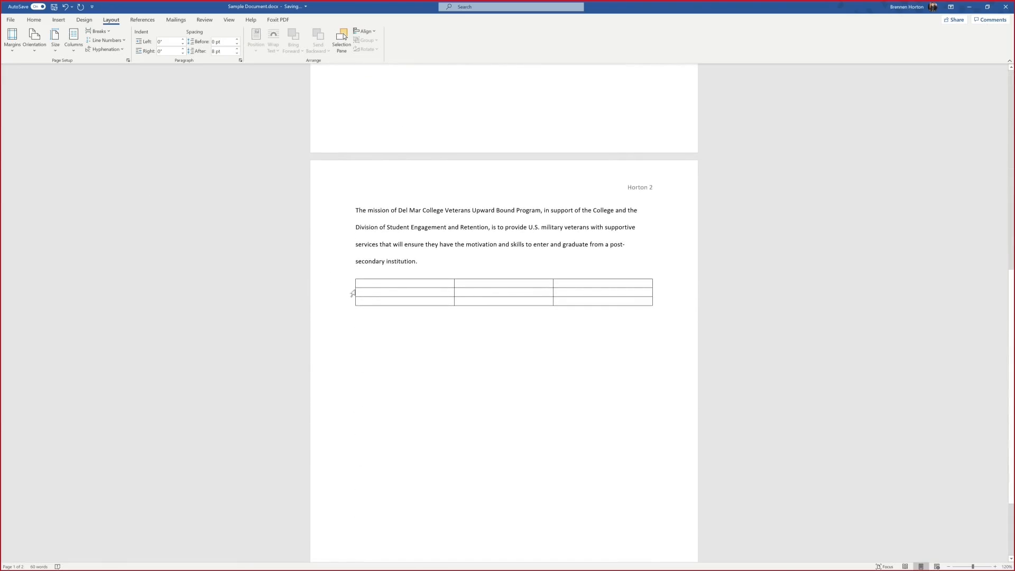
left_click(379, 284)
type("St")
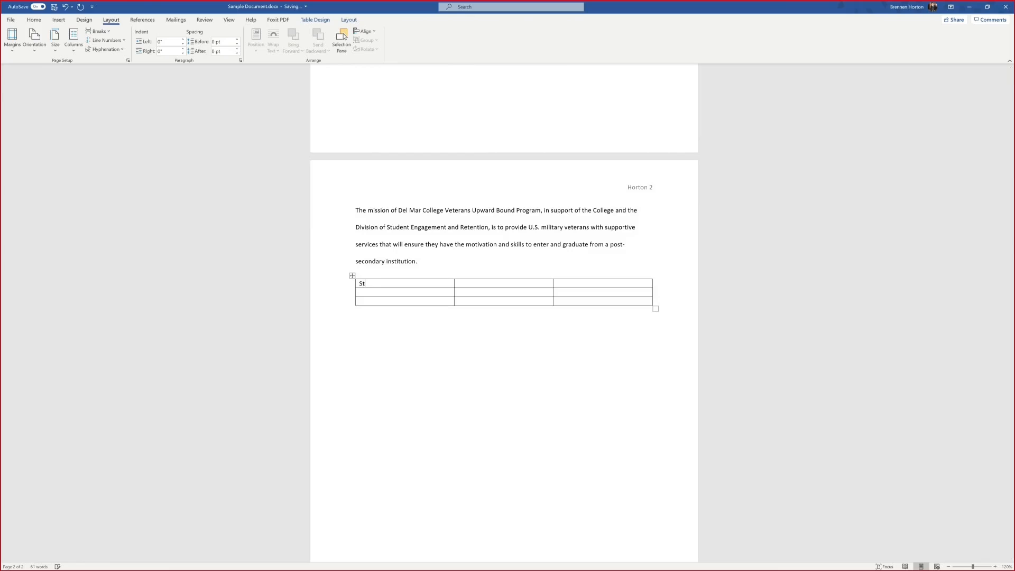
type("udent Grades")
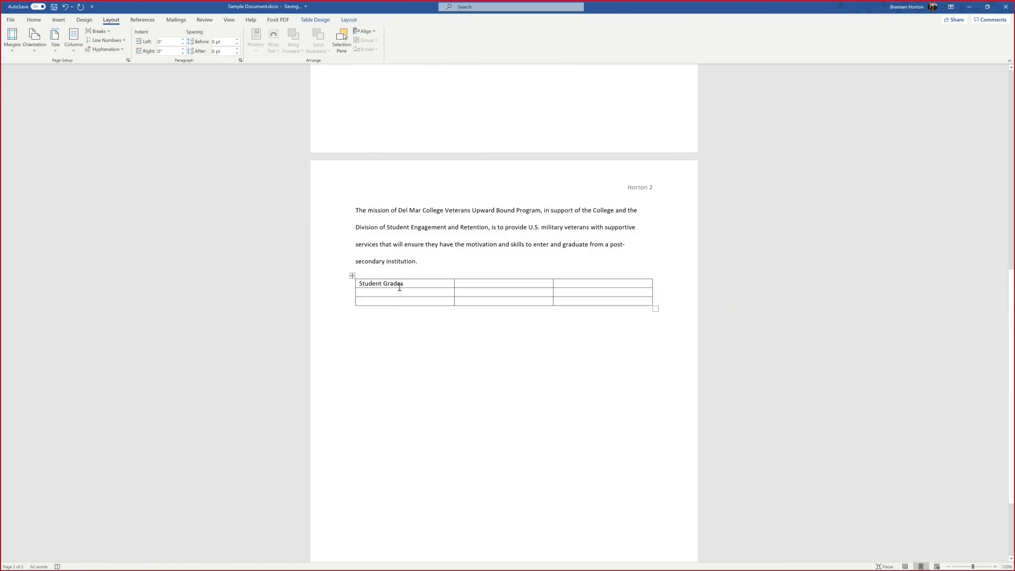
key("BackSpace")
key("BackSpace")
key("BackSpace")
key("BackSpace")
key("BackSpace")
key("BackSpace")
type("Names")
Enter two students' first names in the first column, one in each row beneath the Student Names heading
left_click(394, 292)
type("Joe ")
type("Mary")
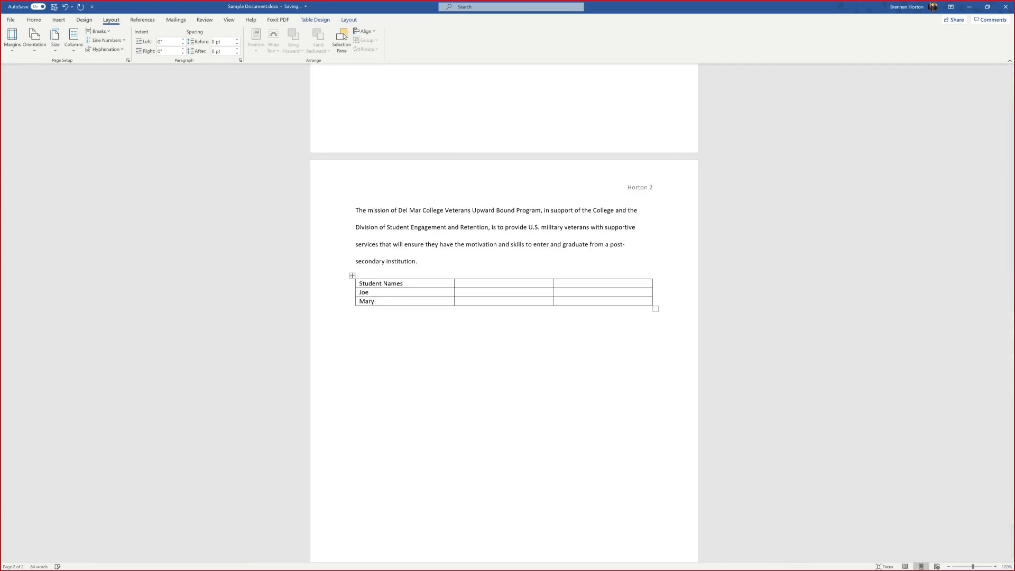
Enter the column headings HW 1 and HW 2 in the table's header row
left_click(471, 283)
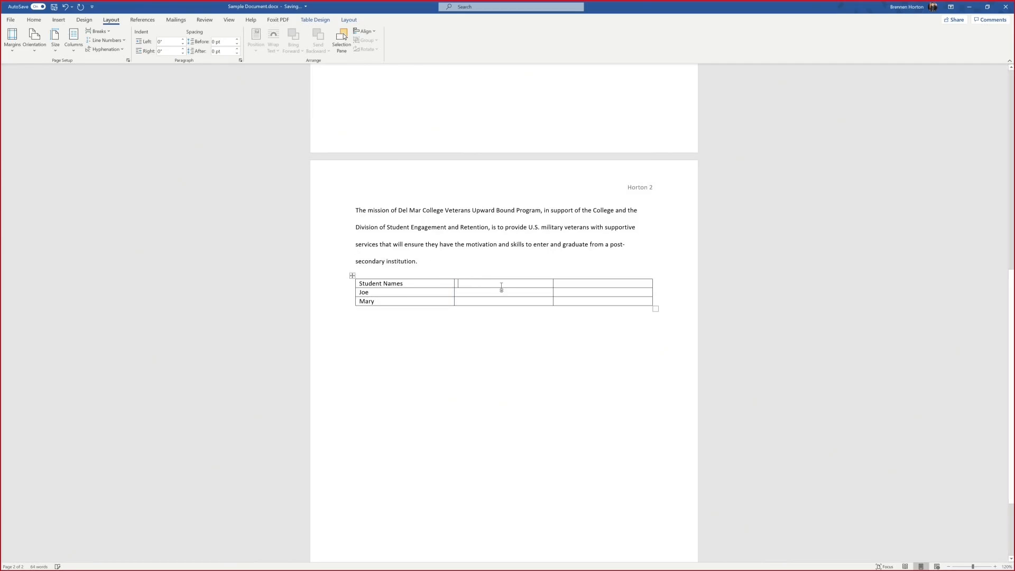
type("HW 1")
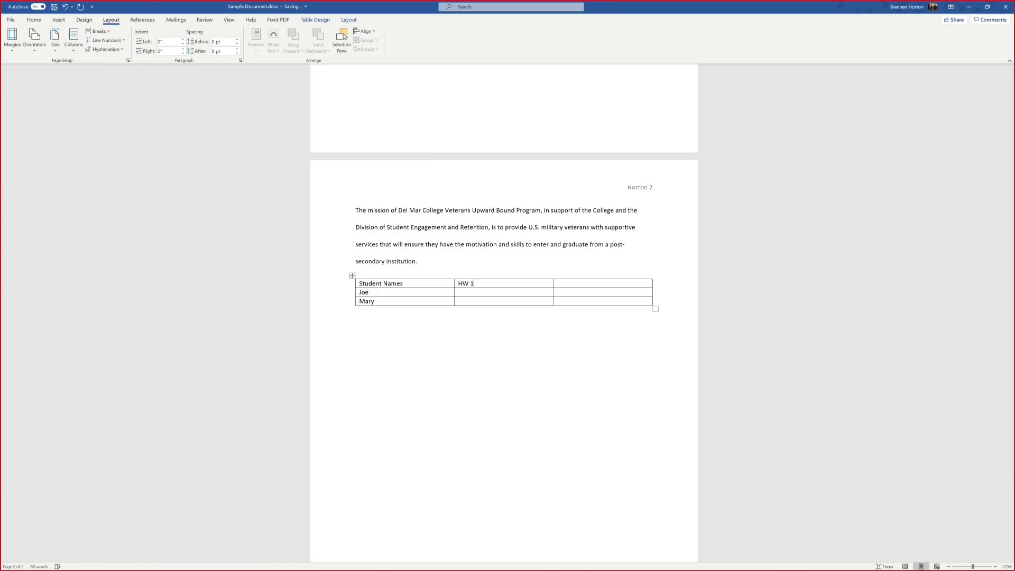
left_click(576, 283)
type("HW 2")
Fill in the homework grades: 90 and 80 for the first student, 80 and 90 for the second
left_click(436, 292)
left_click(472, 294)
left_click(560, 301)
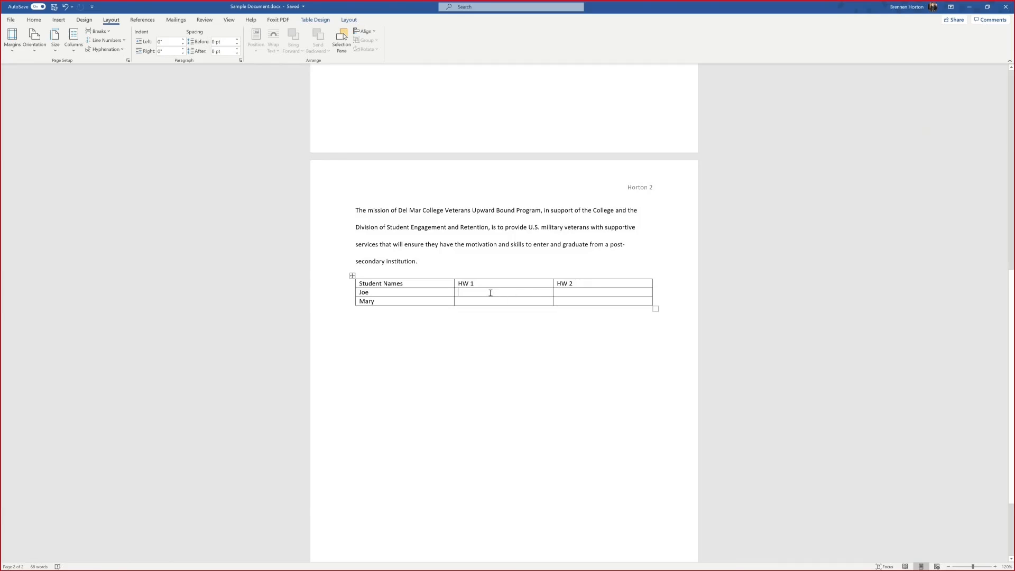
type("90")
type("80")
left_click(562, 292)
type("80 90")
left_click(58, 19)
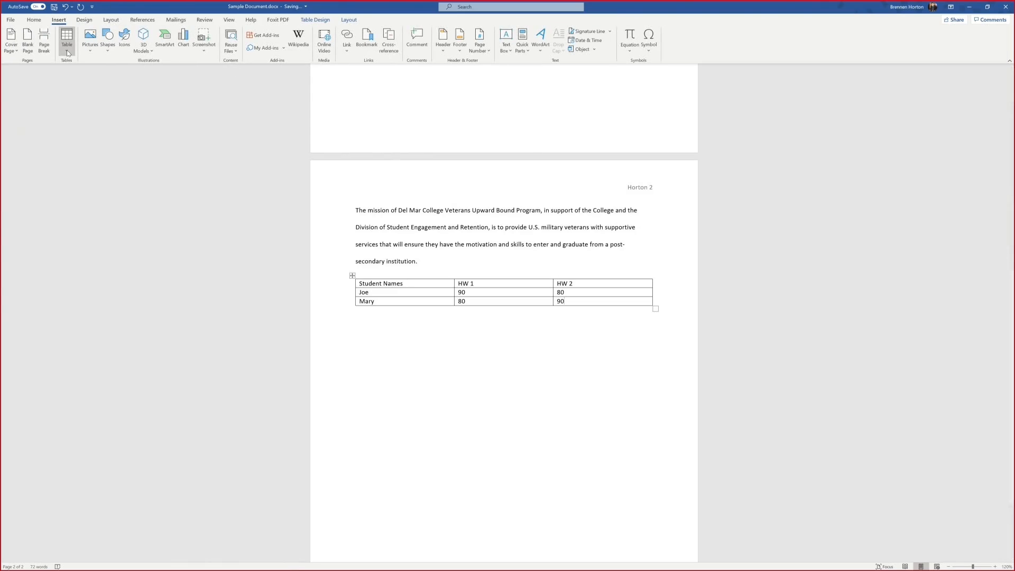
left_click(67, 40)
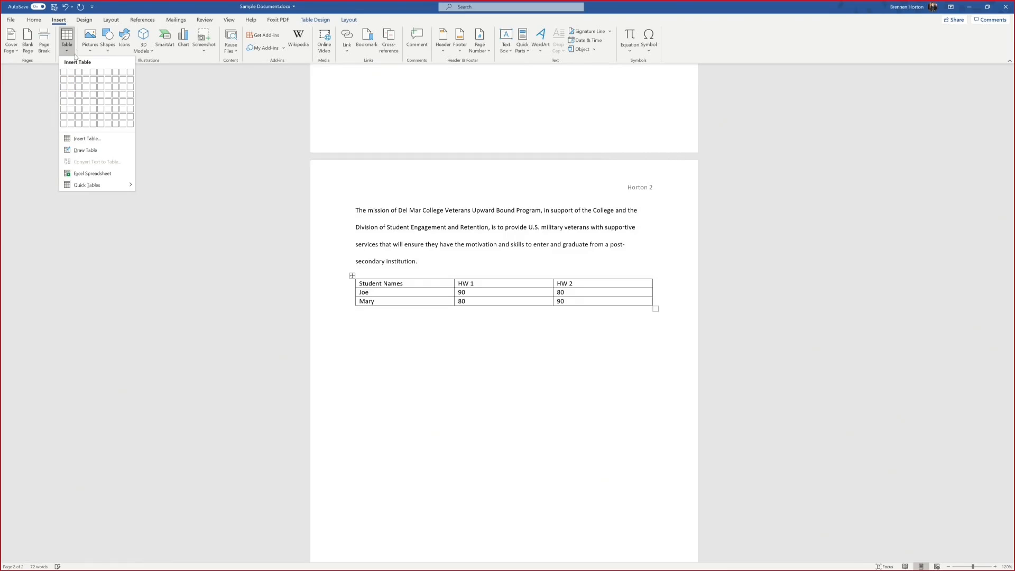
left_click(433, 301)
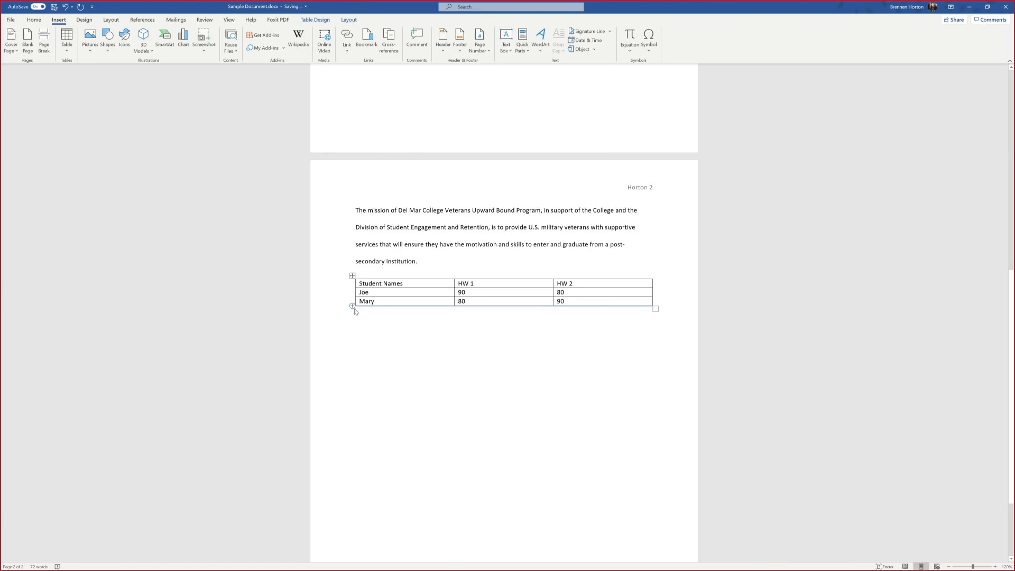
Add an empty row at the end of the grades table
mouse_move(353, 307)
left_click(353, 306)
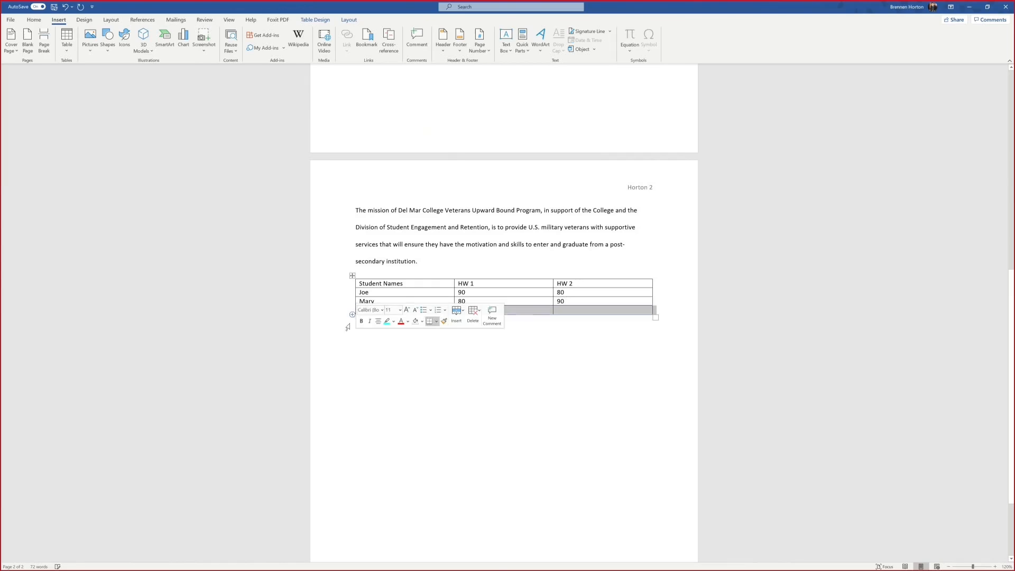
left_click(490, 357)
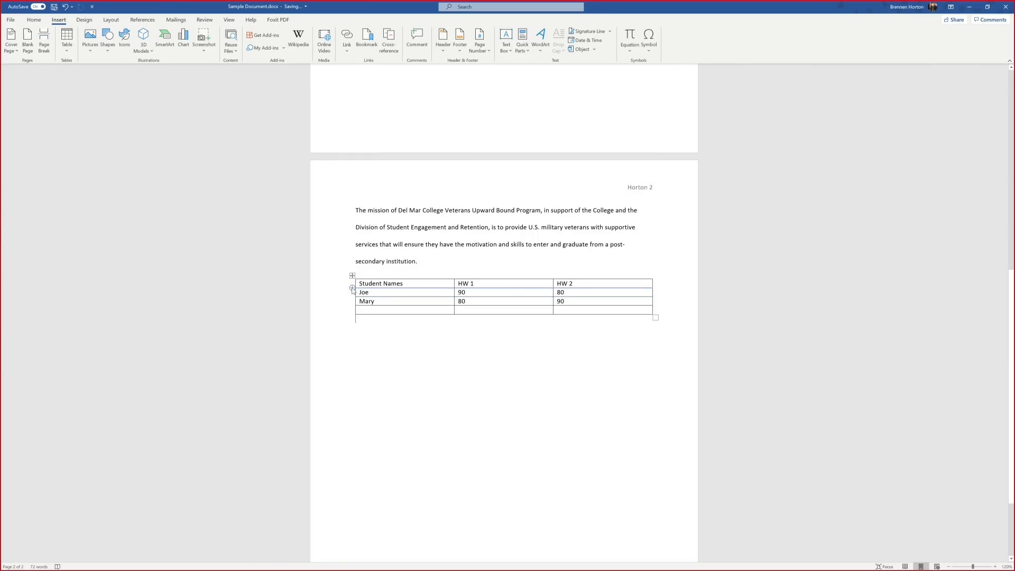
Insert a row directly beneath the table's header row and enter a student's first name in its first cell
left_click(352, 288)
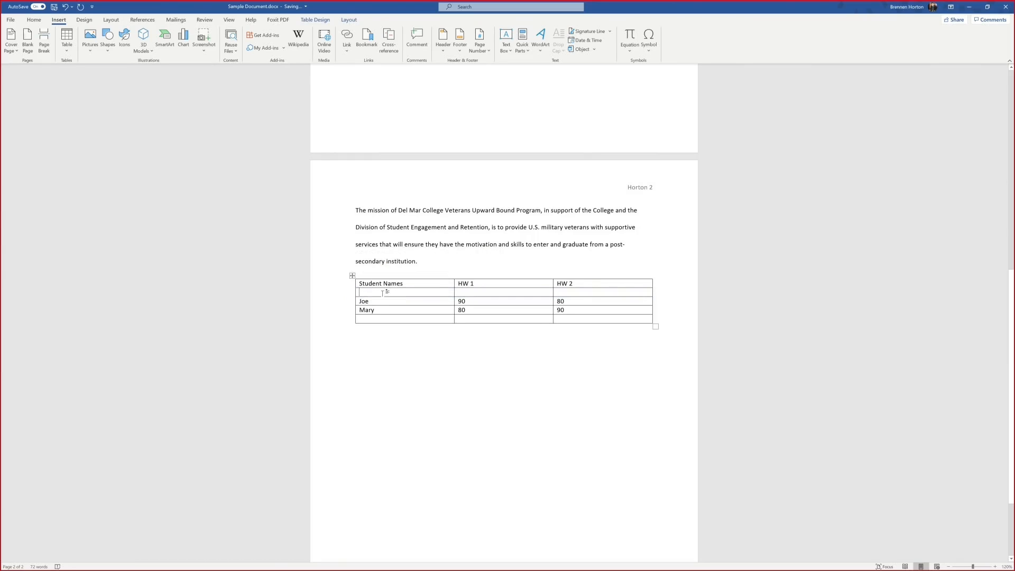
type("Alex")
Add an empty column after the HW 2 column of the table
mouse_move(455, 276)
left_click(656, 276)
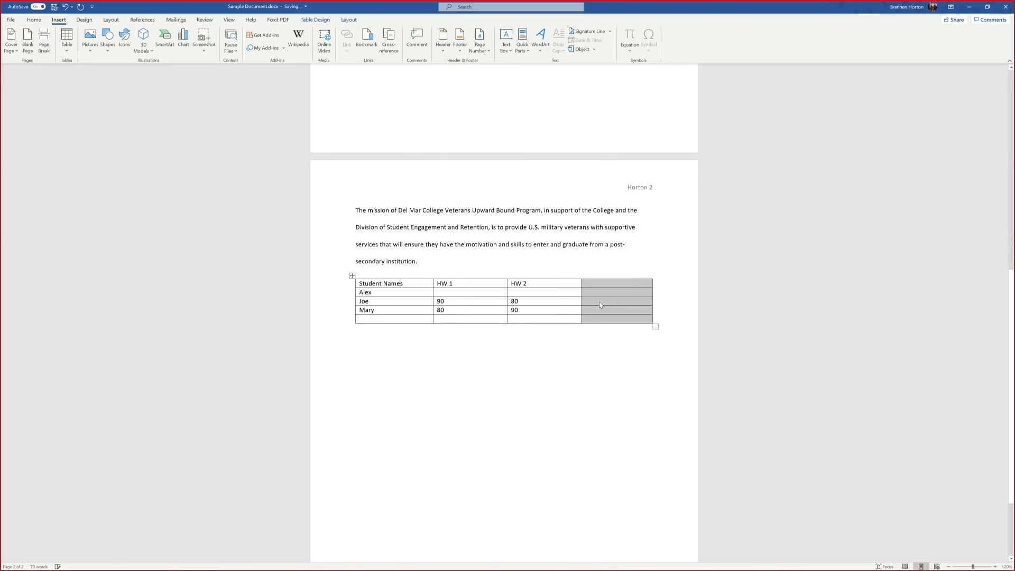
left_click(595, 322)
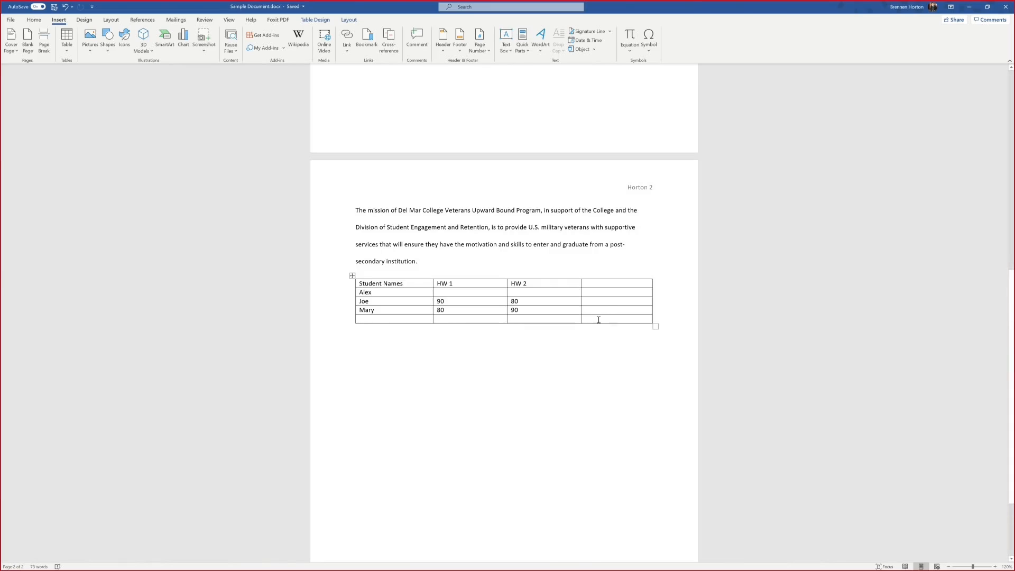
Clear the contents of the HW 2 column, keeping its cells
left_click_drag(599, 318, 594, 286)
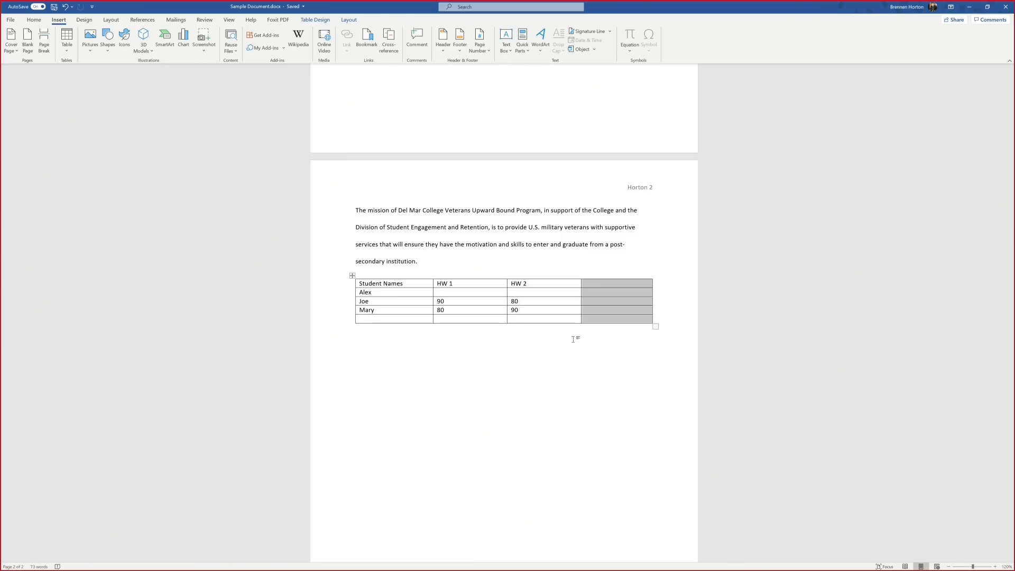
key("Left")
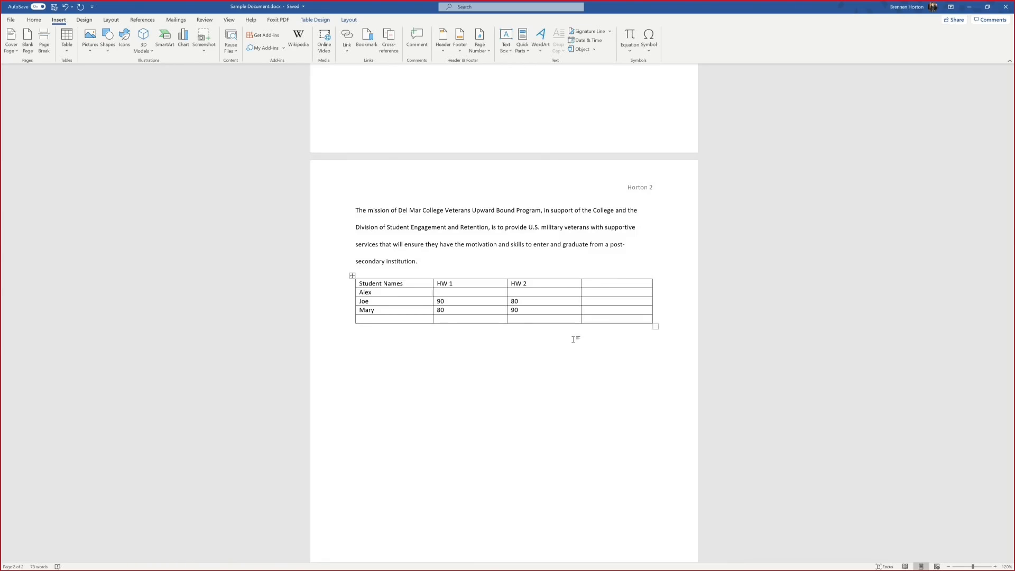
left_click_drag(556, 319, 528, 284)
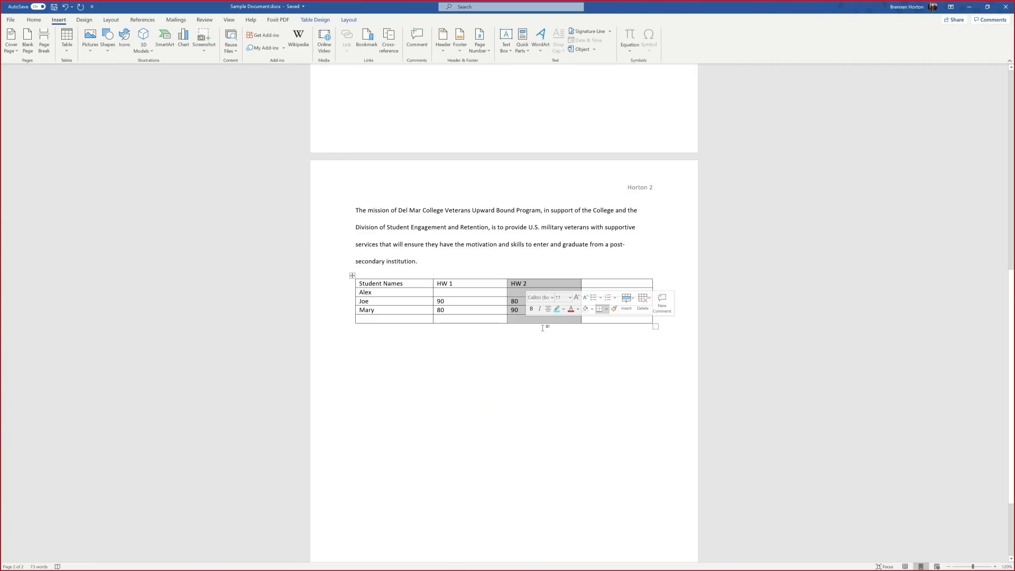
key("Delete")
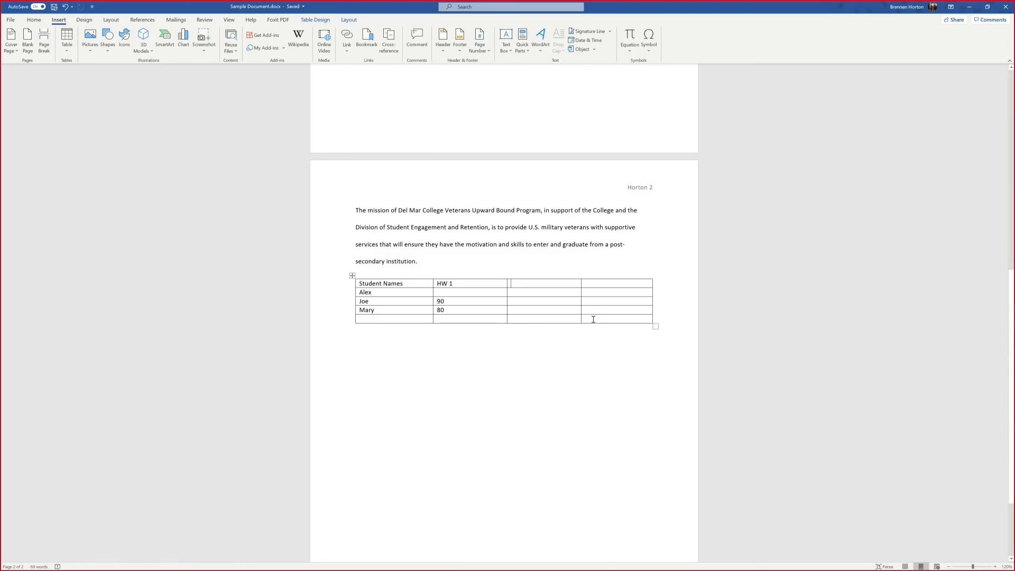
Delete the empty last column of the table
left_click_drag(593, 320, 548, 288)
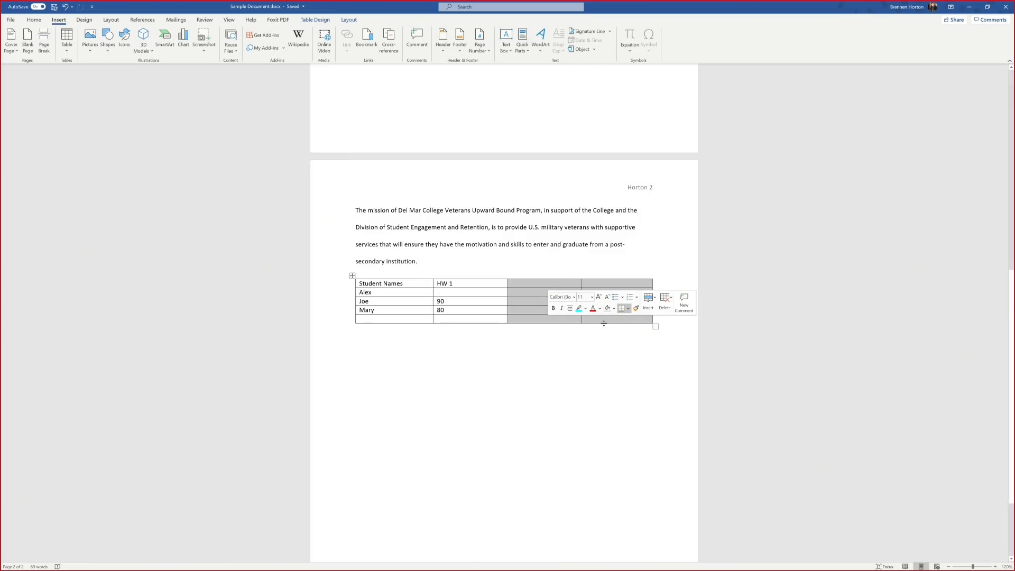
left_click_drag(606, 320, 593, 286)
right_click(594, 286)
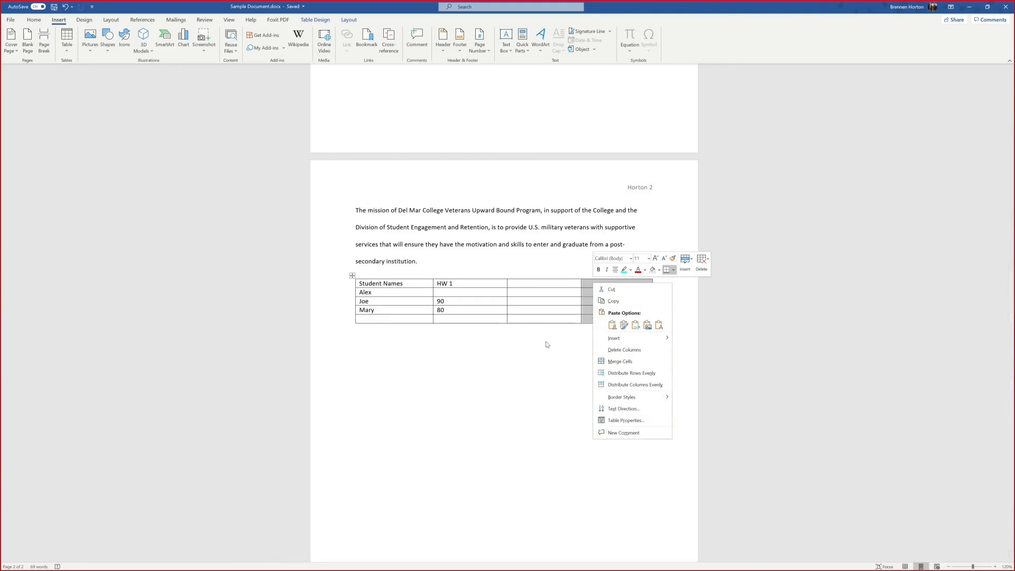
key("Escape")
left_click(588, 318)
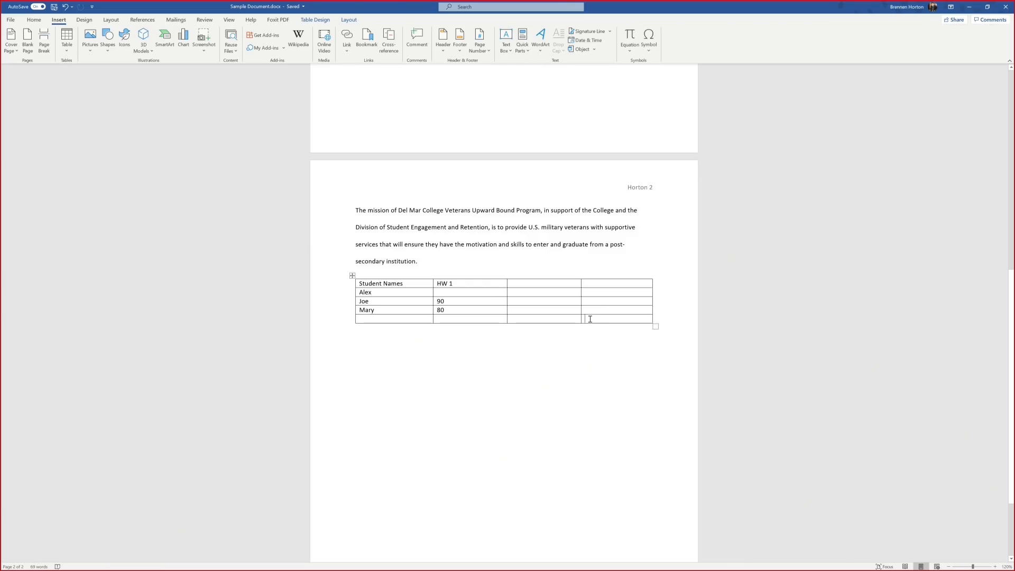
left_click_drag(582, 297, 593, 283)
key("BackSpace")
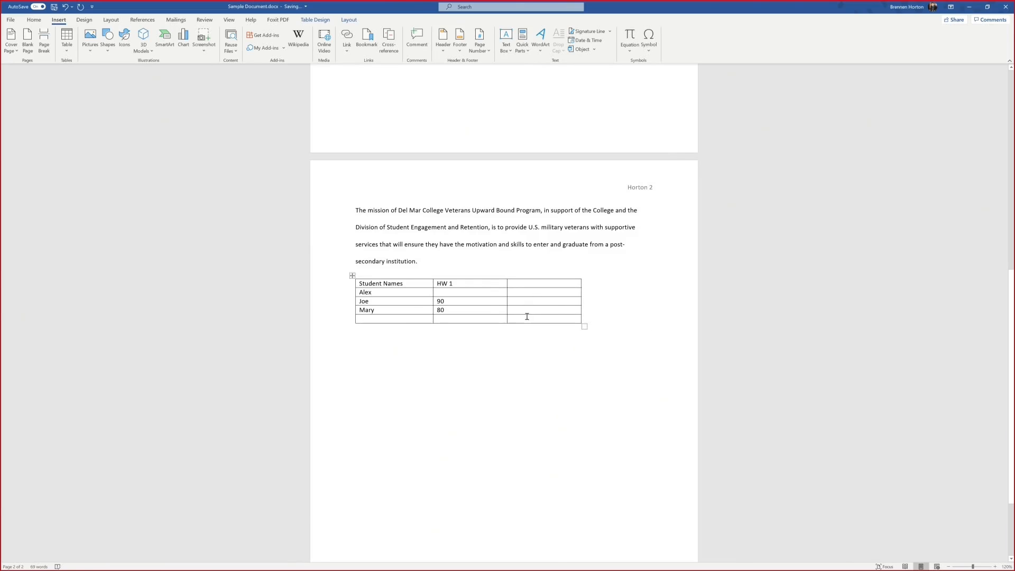
Delete the blank column following HW 1 from the table
left_click_drag(523, 318, 516, 284)
right_click(515, 284)
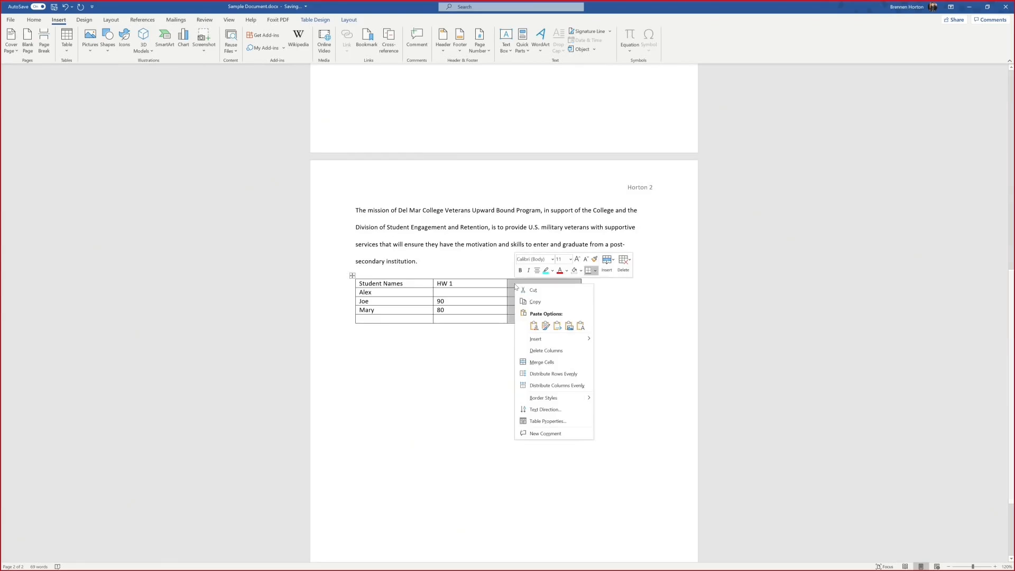
left_click(556, 353)
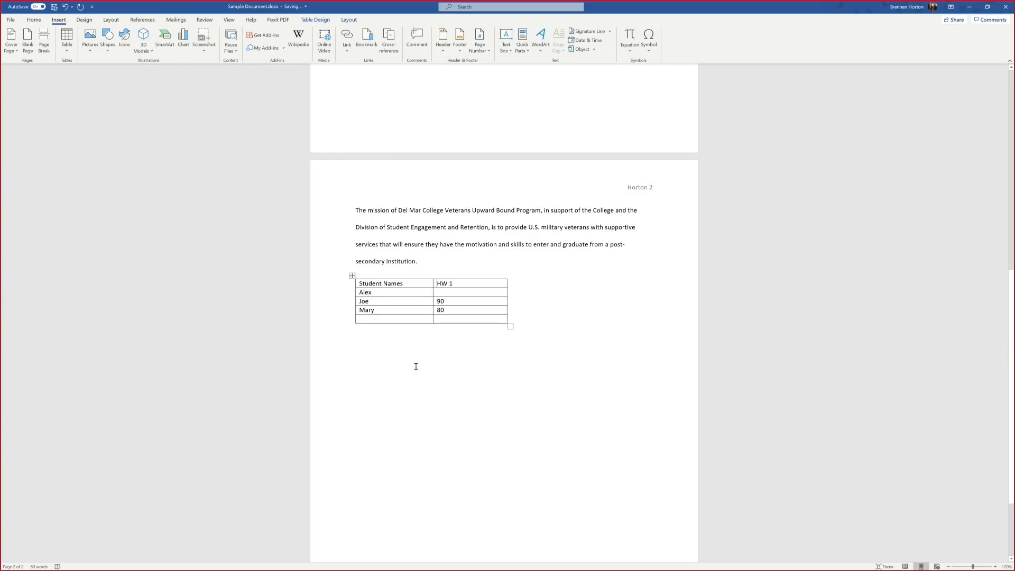
Delete the empty last row of the table, keeping the default option to shift cells left
left_click_drag(451, 320, 416, 317)
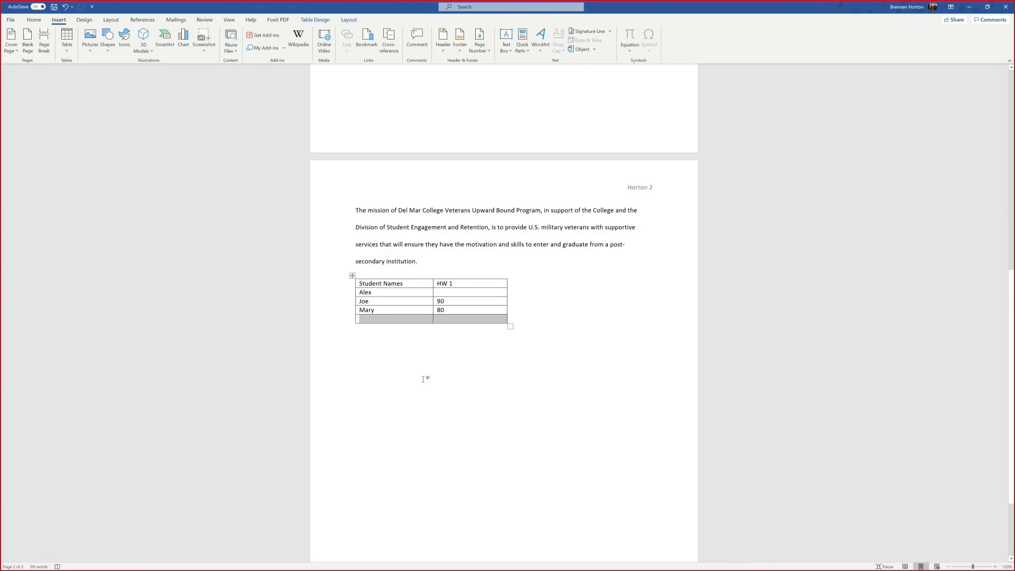
key("BackSpace")
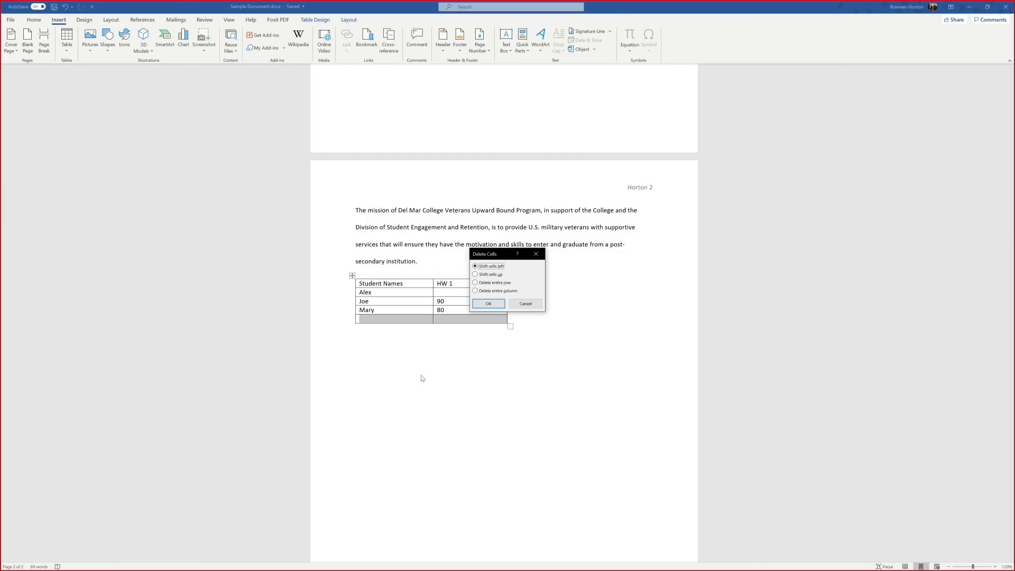
left_click(492, 304)
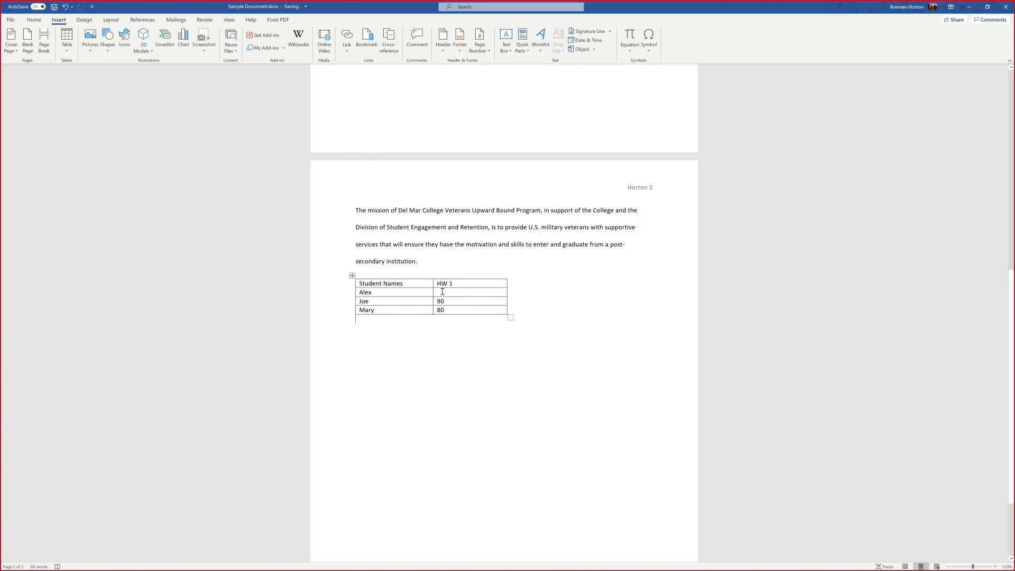
Delete the first student row directly below the table header, keeping the default option to shift cells left
left_click_drag(443, 292, 387, 290)
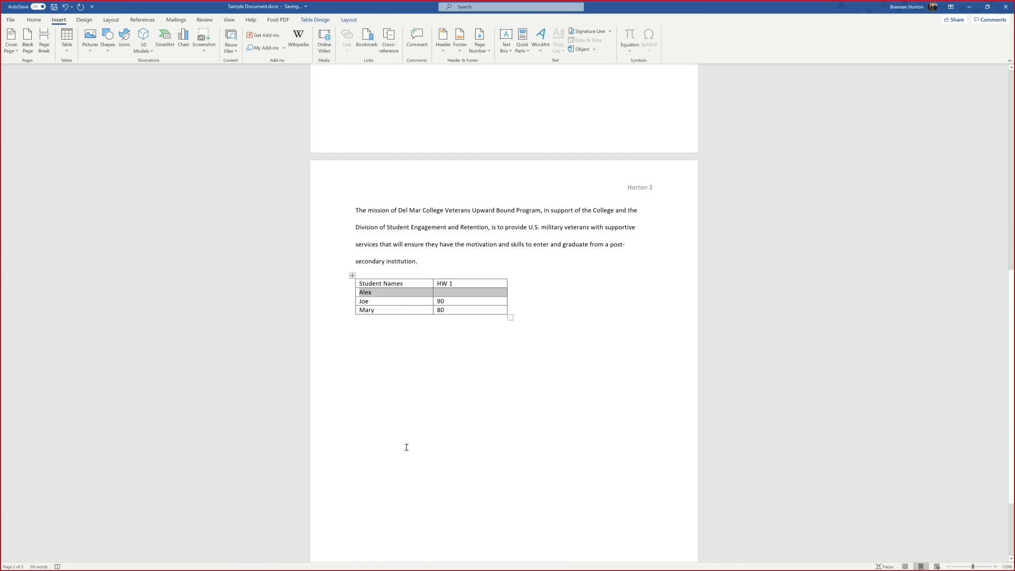
right_click(418, 293)
left_click(446, 358)
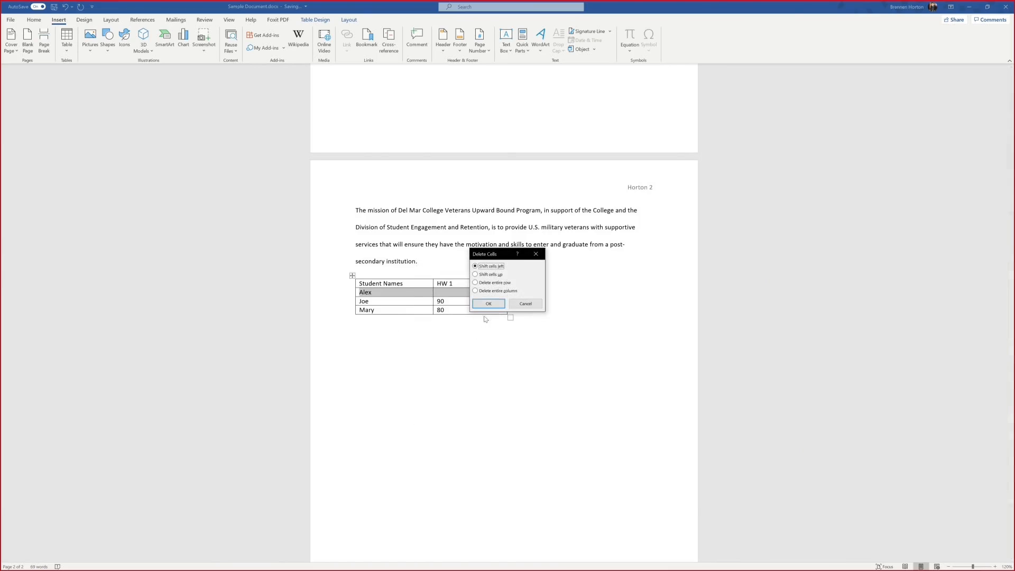
left_click(486, 304)
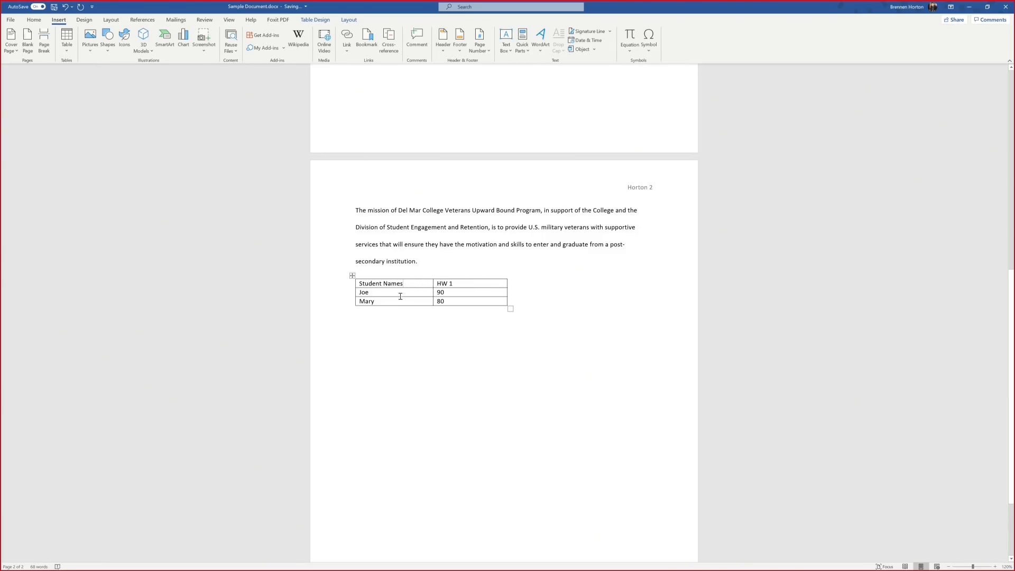
Browse the built-in table styles and preview them on the student table
mouse_move(344, 287)
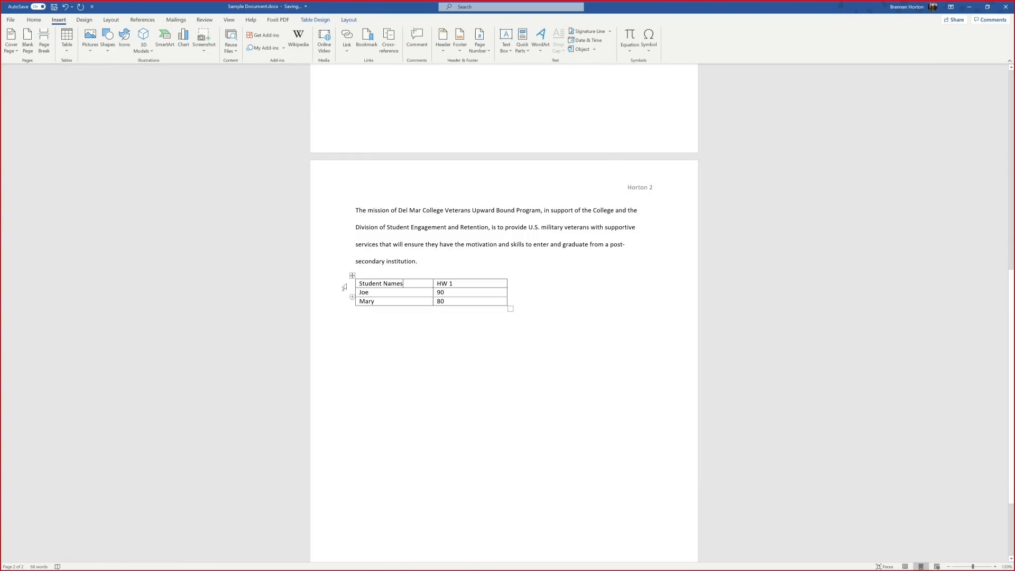
left_click(324, 21)
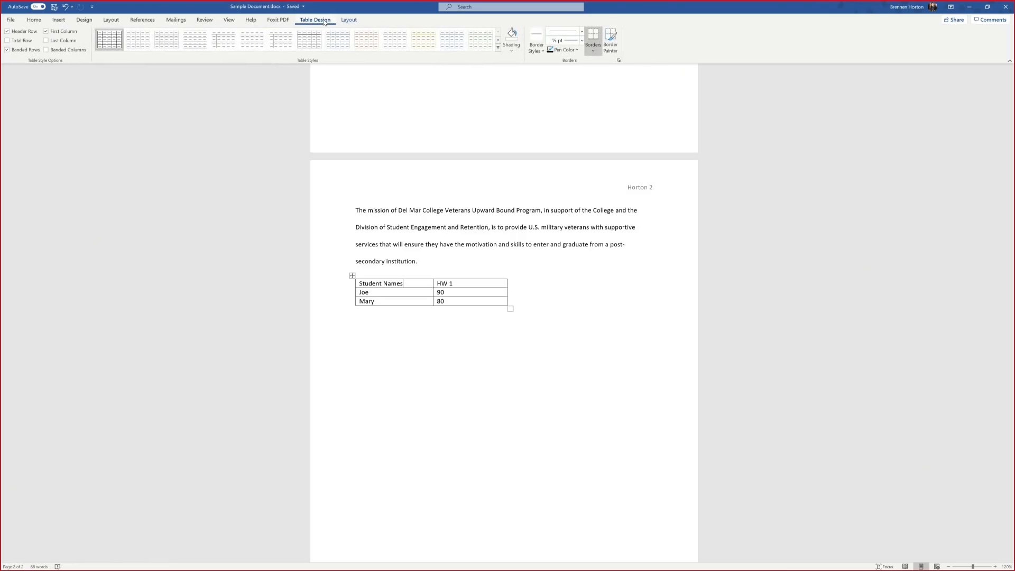
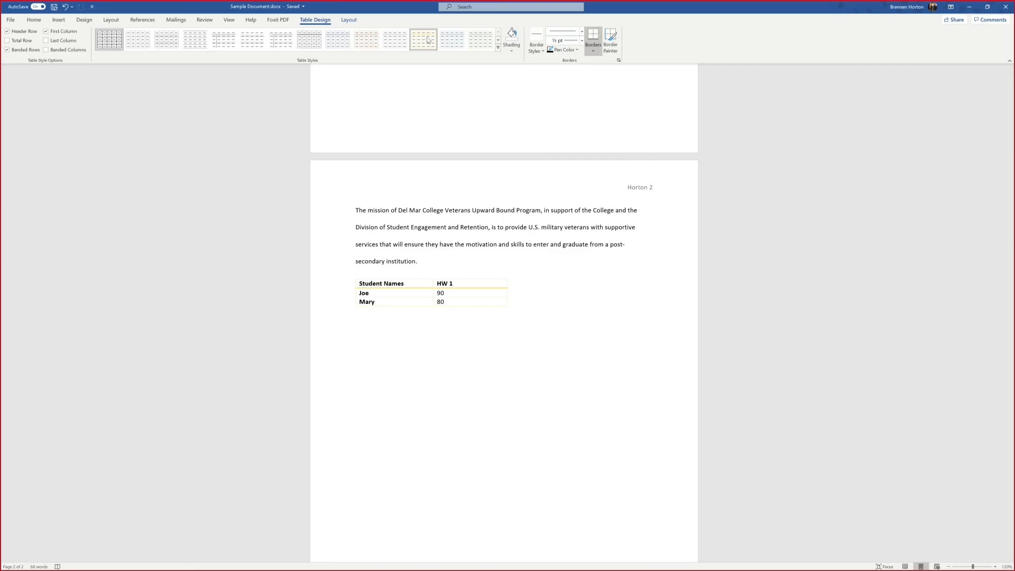
left_click(497, 40)
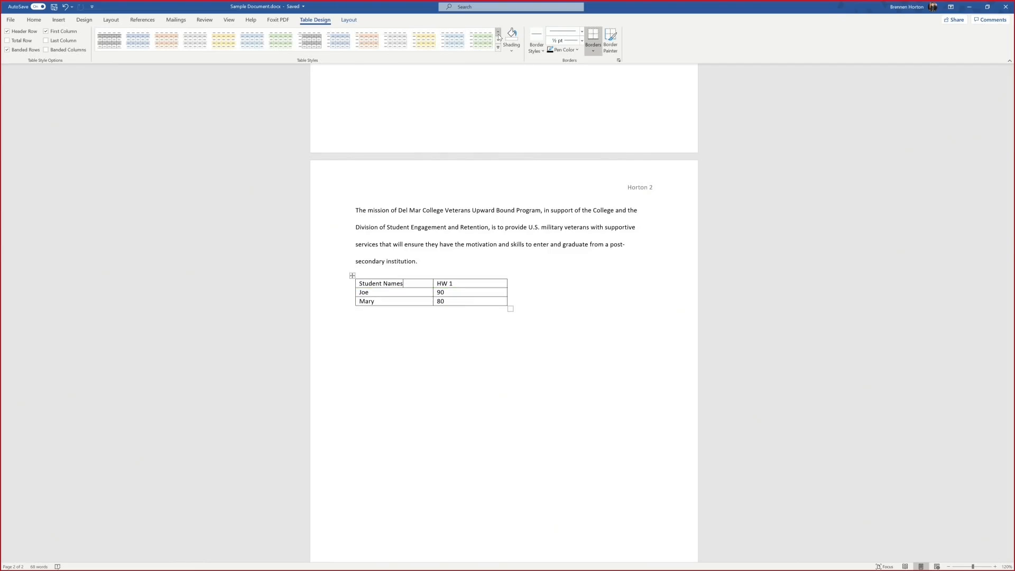
left_click(499, 33)
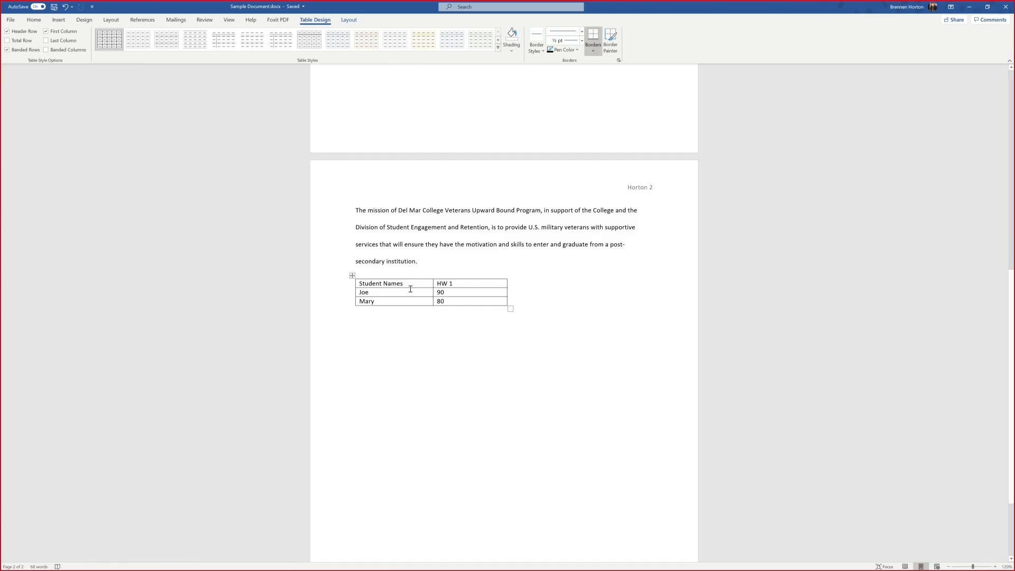
Remove the top, left and right borders from the table's header row
left_click_drag(470, 282, 421, 286)
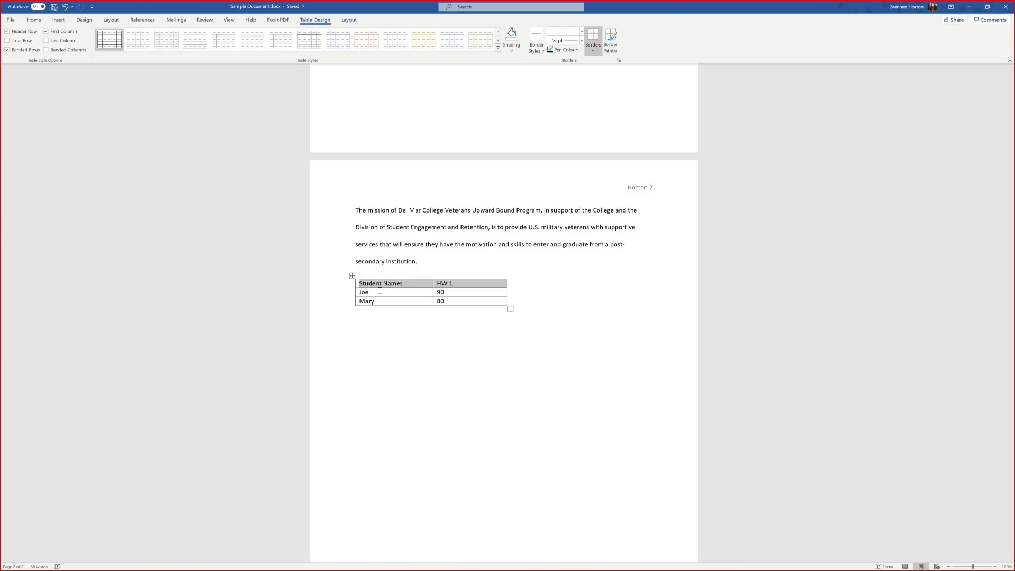
left_click(593, 52)
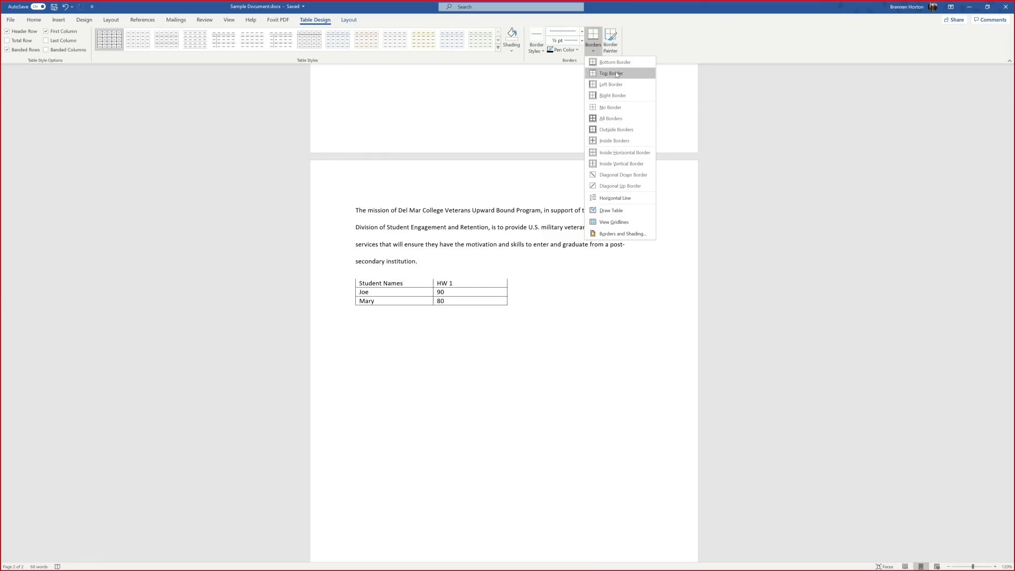
left_click(617, 74)
left_click(593, 46)
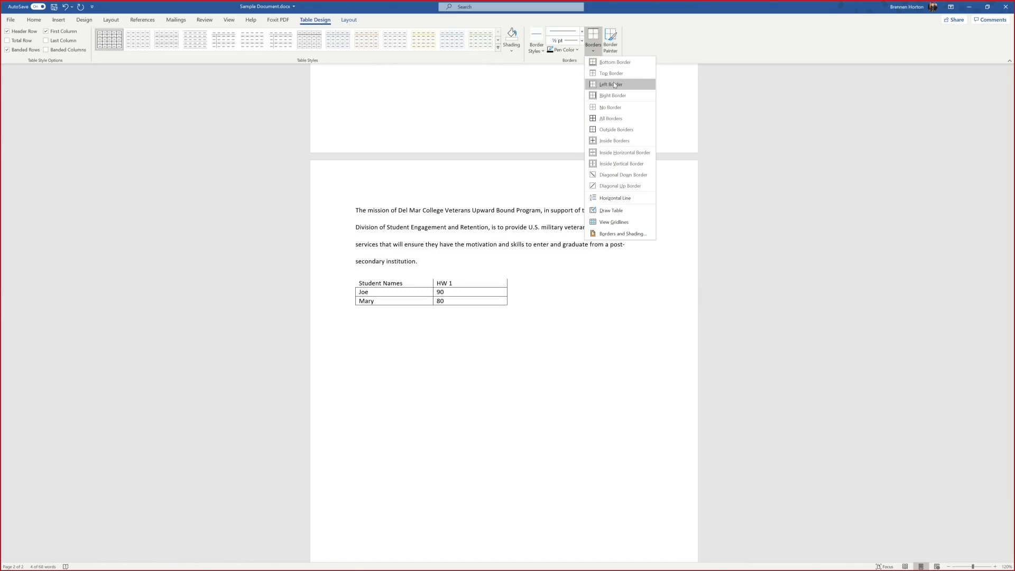
left_click(614, 84)
left_click(595, 49)
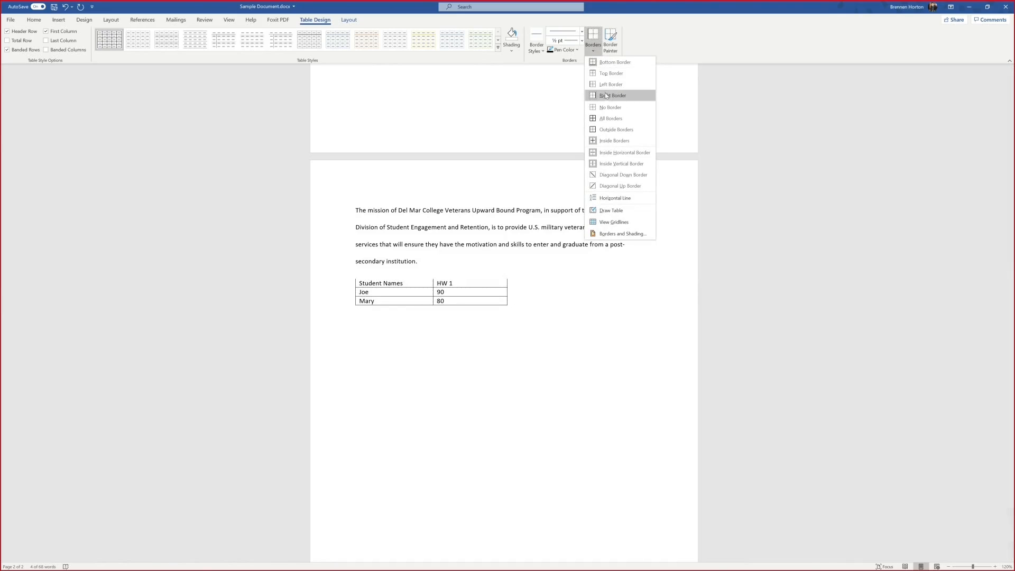
left_click(607, 95)
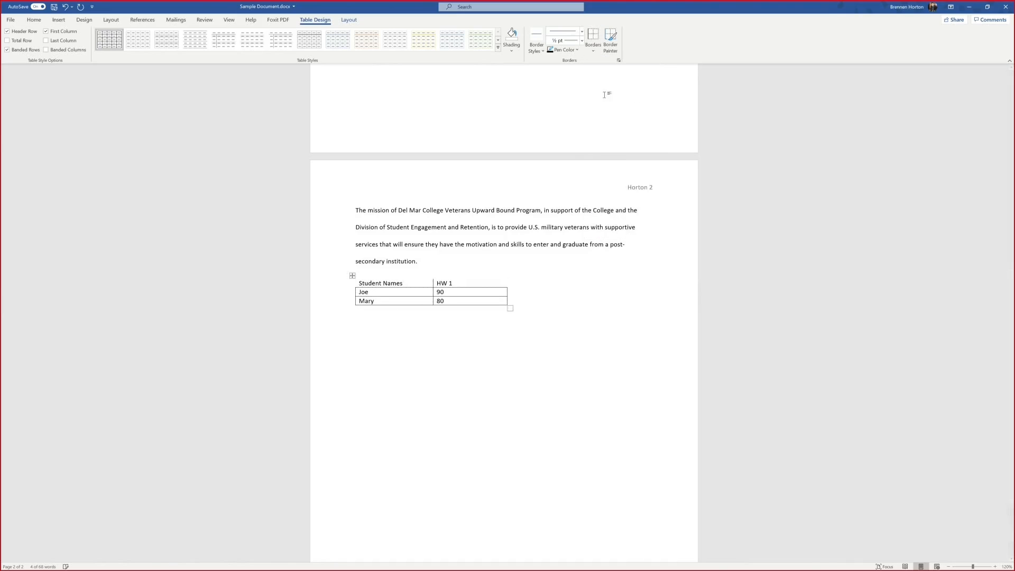
left_click(529, 316)
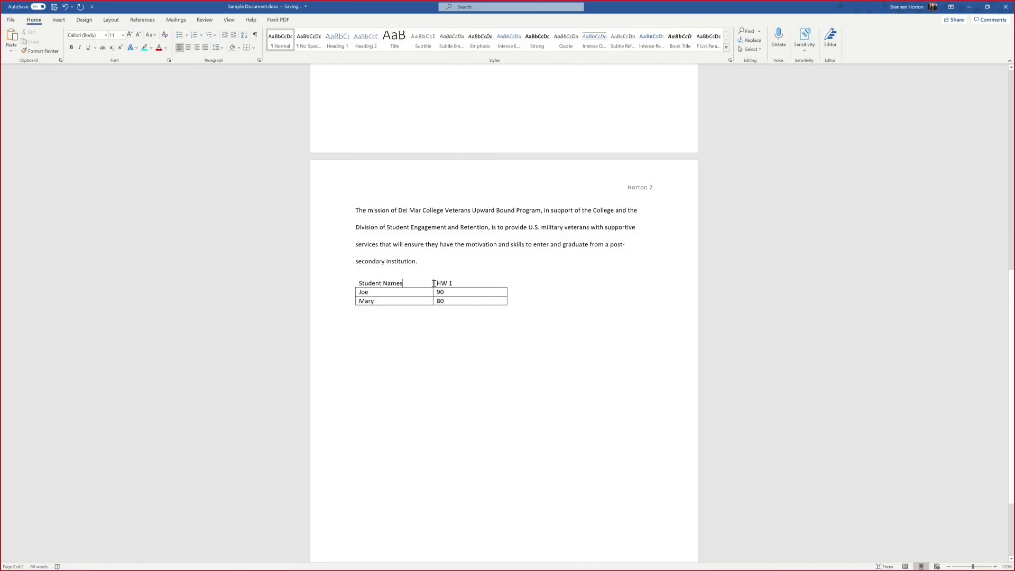
Apply All Borders to the entire student table
left_click_drag(433, 284, 397, 284)
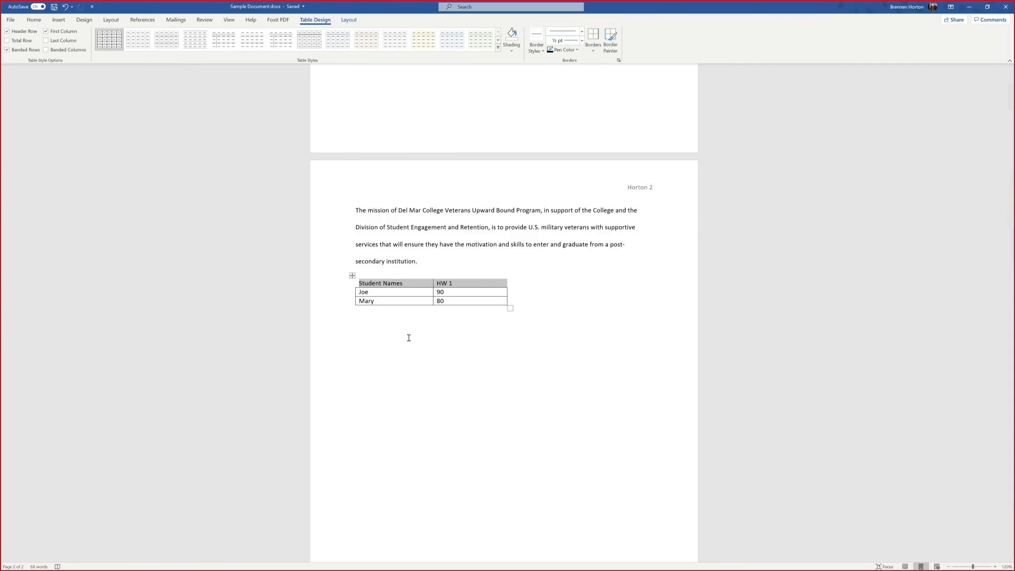
left_click_drag(386, 301, 370, 294)
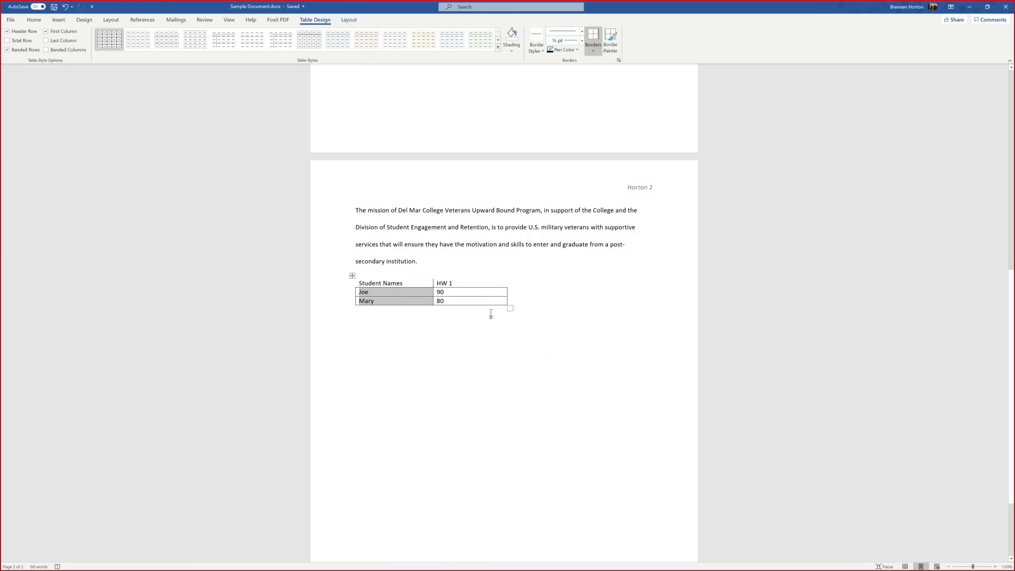
left_click(470, 300)
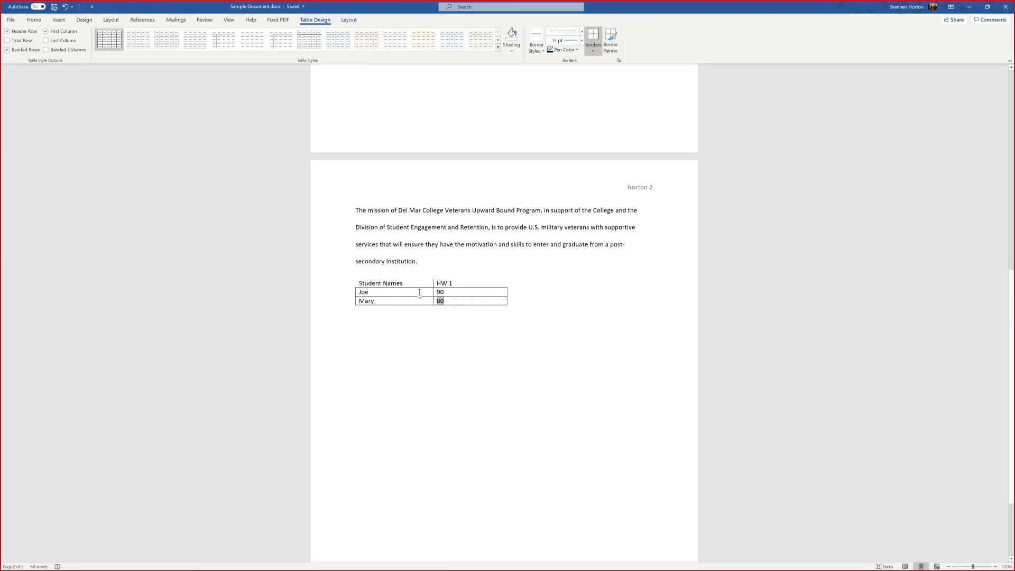
left_click(352, 275)
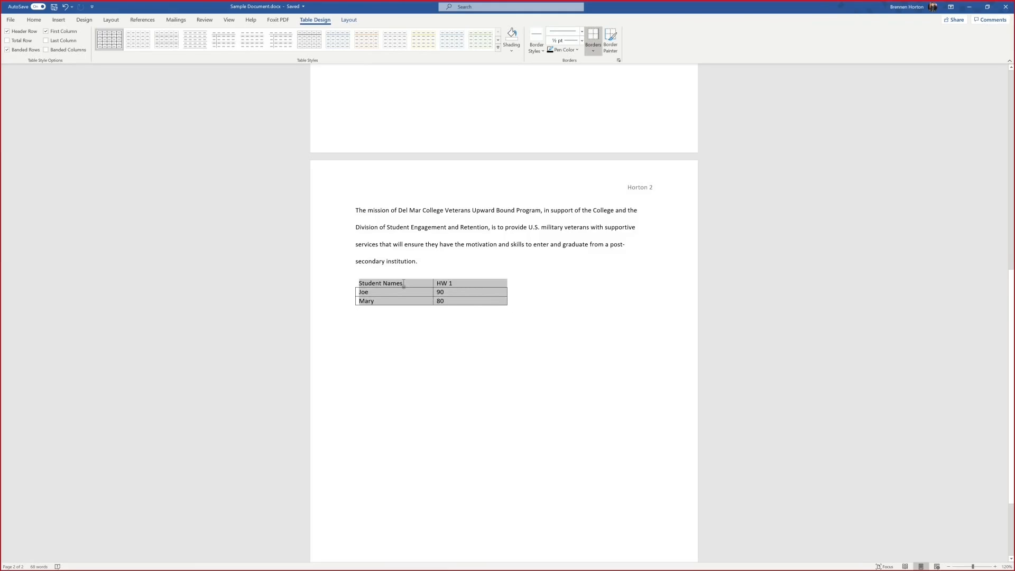
left_click(594, 52)
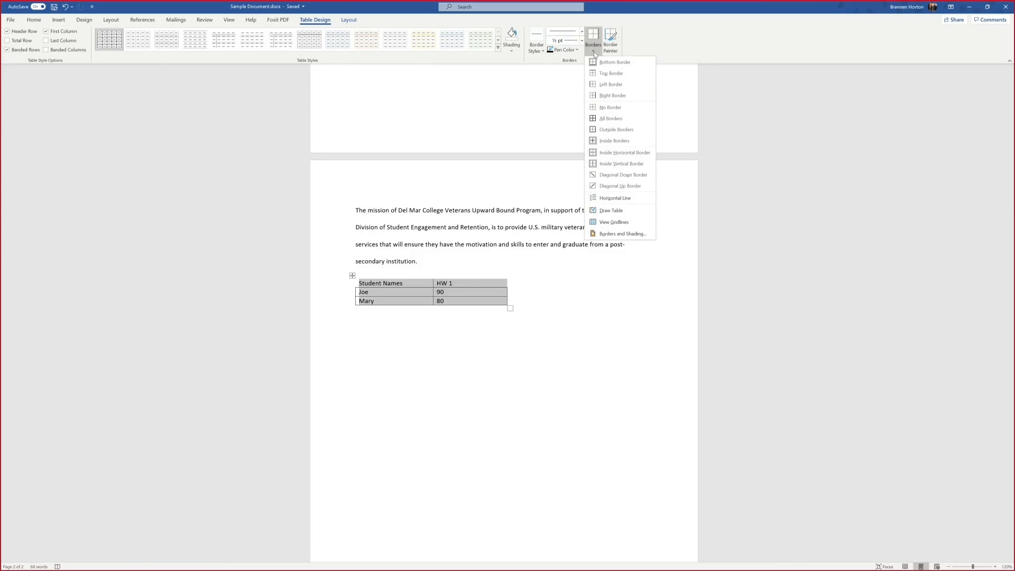
left_click(605, 119)
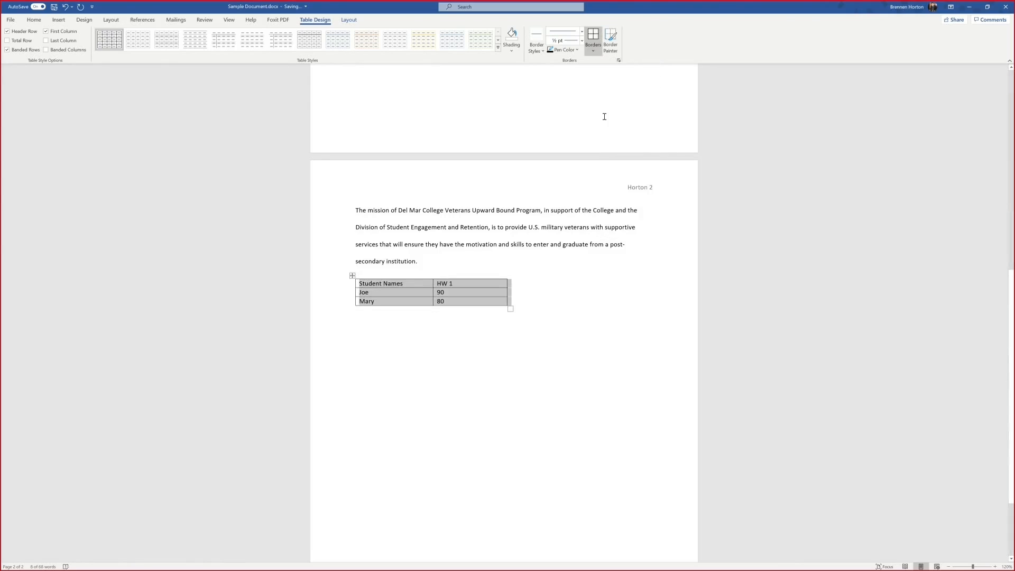
Remove the outside borders from the student table, keeping only the inside lines
left_click(593, 48)
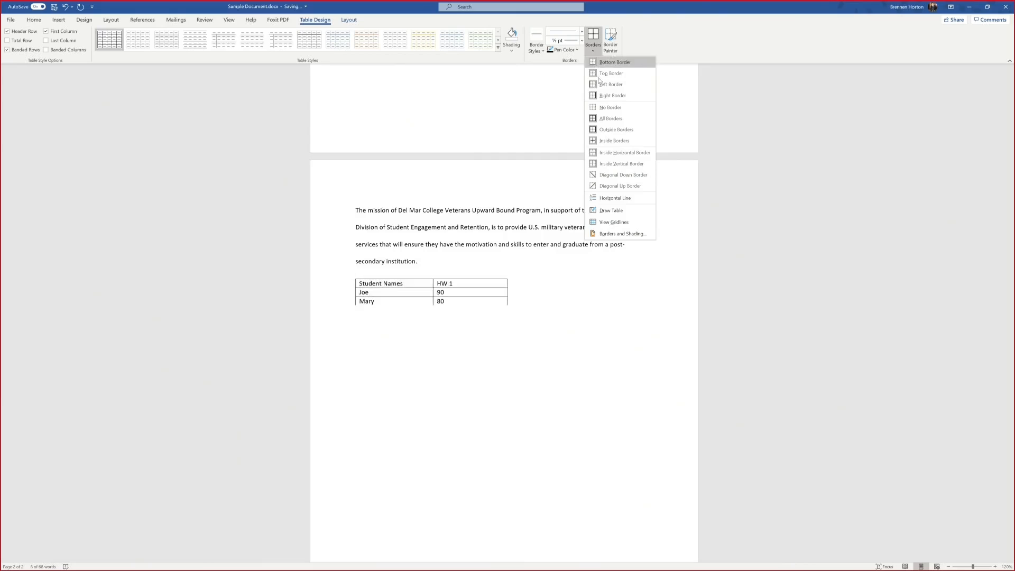
left_click(618, 130)
left_click(503, 344)
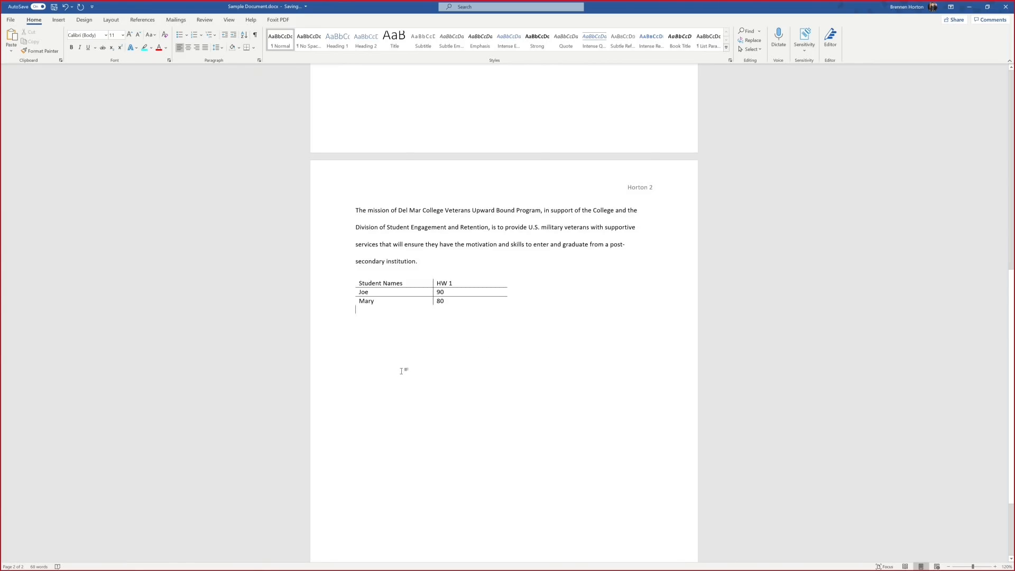
Zoom out to 110% and flip between pages 1 and 2 using the page thumbnails, ending on page 1 with the Navigation pane closed
scroll(402, 370, "down", 1)
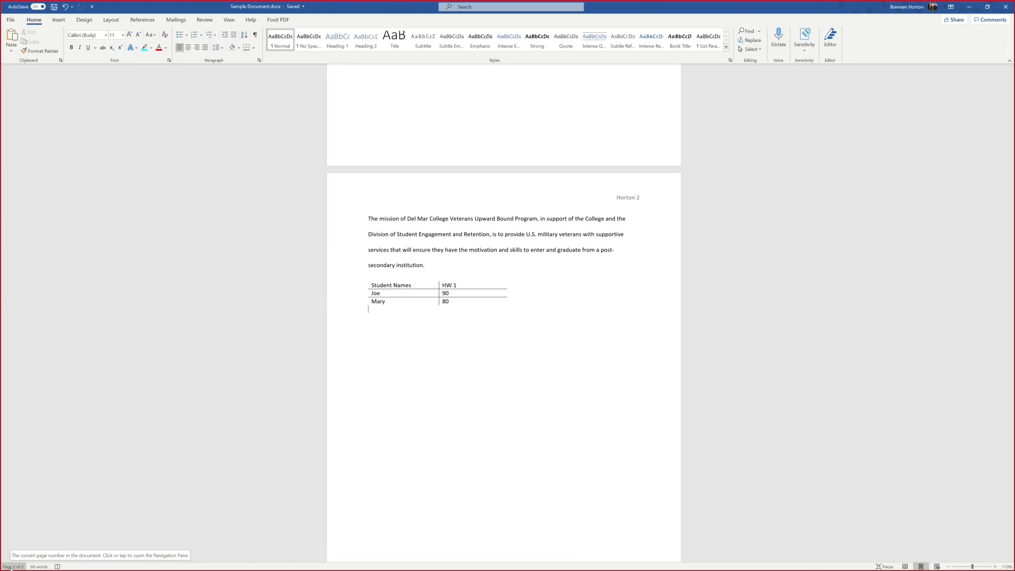
left_click(11, 566)
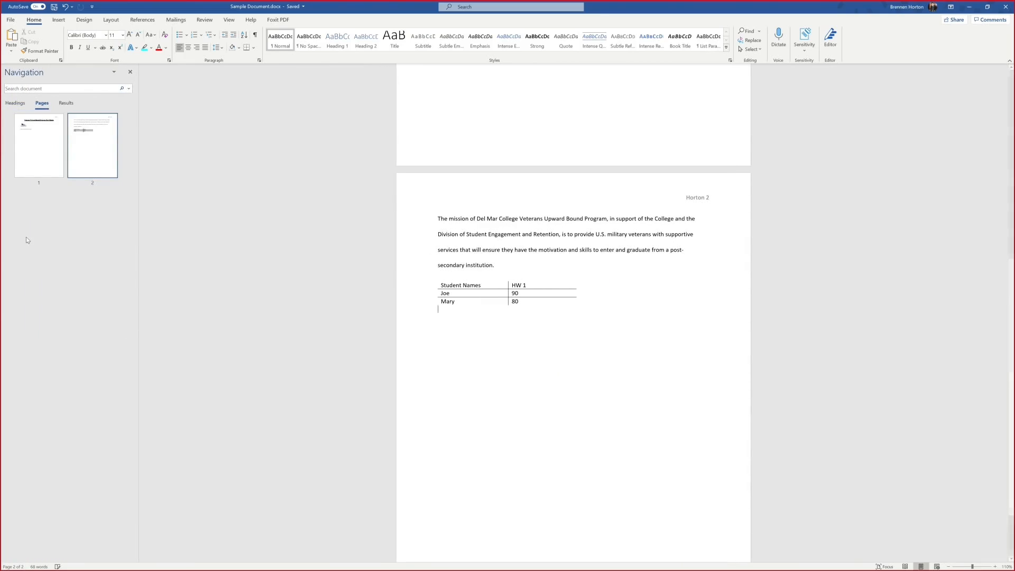
left_click(49, 154)
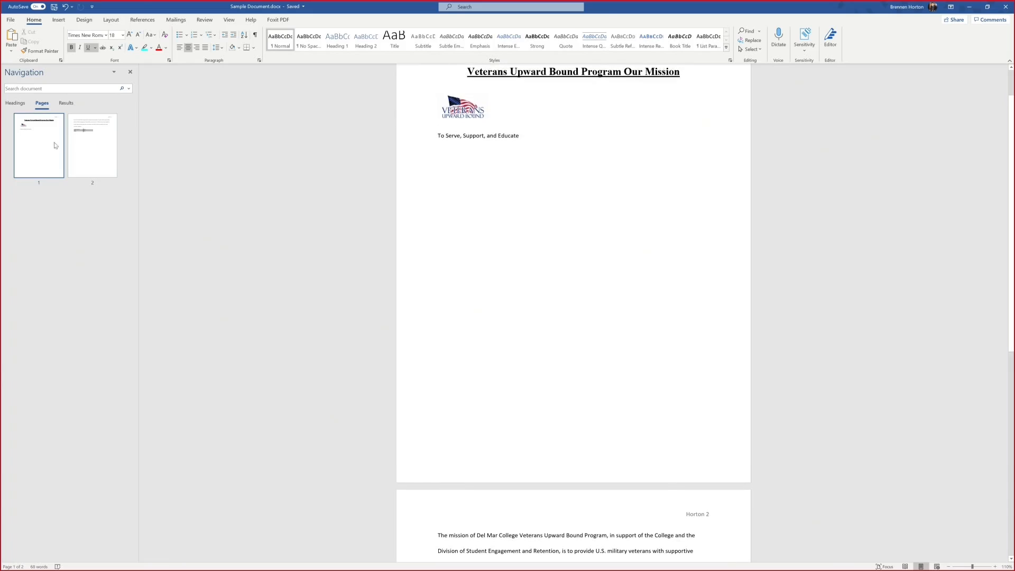
left_click(78, 146)
left_click(55, 148)
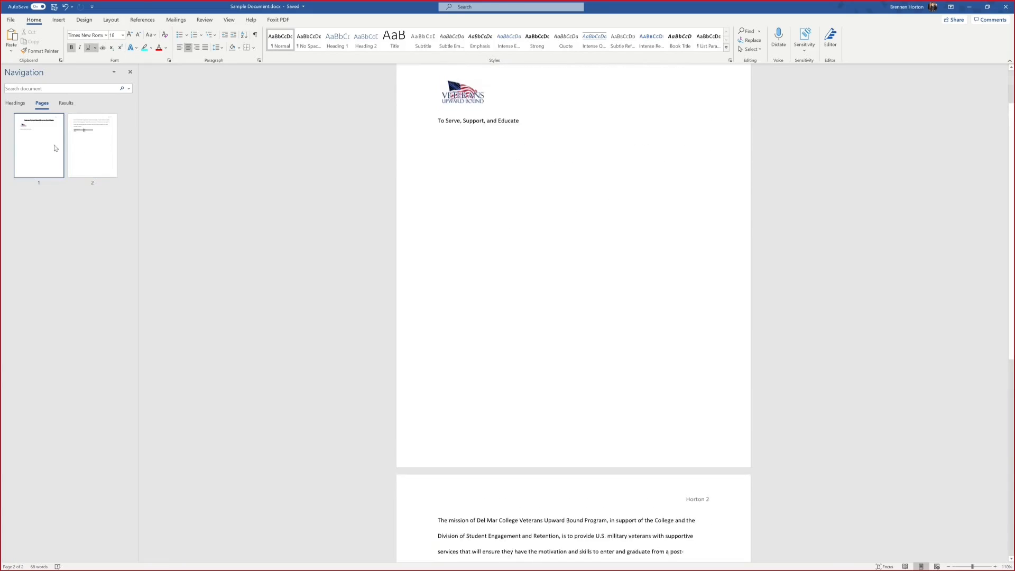
left_click(79, 146)
left_click(42, 153)
left_click(91, 149)
left_click(35, 152)
left_click(95, 149)
left_click(51, 149)
left_click(91, 151)
left_click(42, 151)
left_click(92, 155)
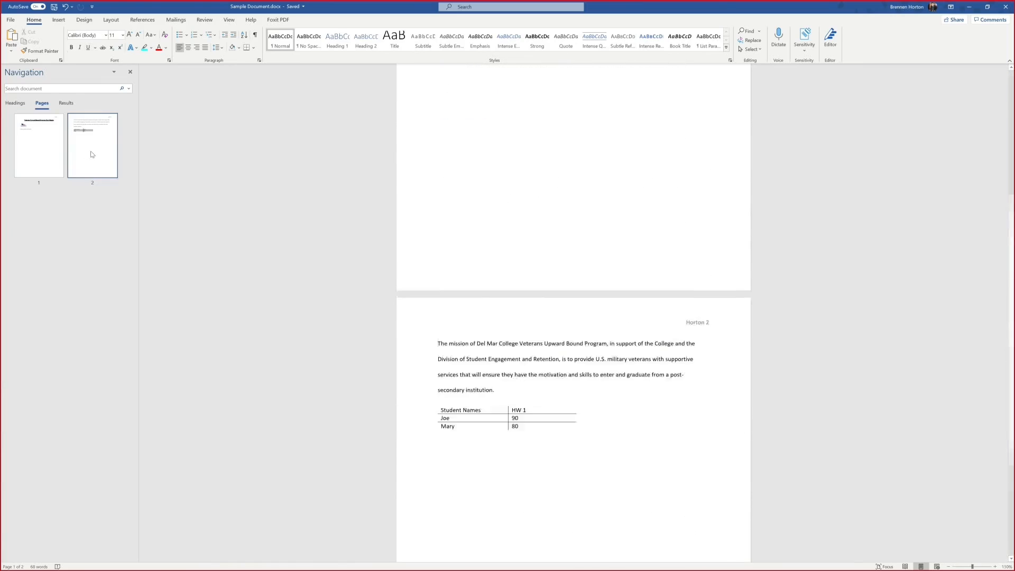
left_click(52, 152)
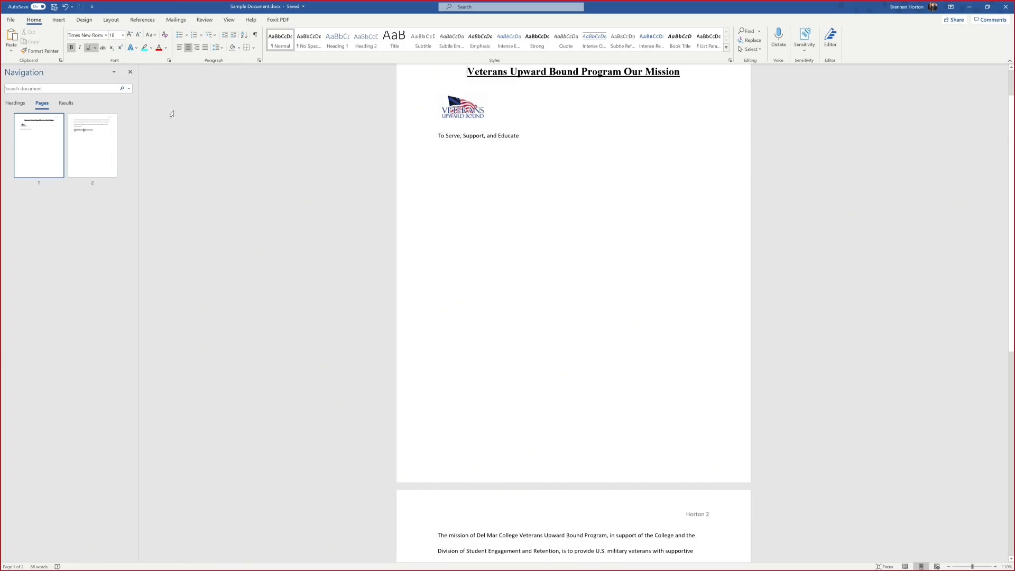
left_click(131, 74)
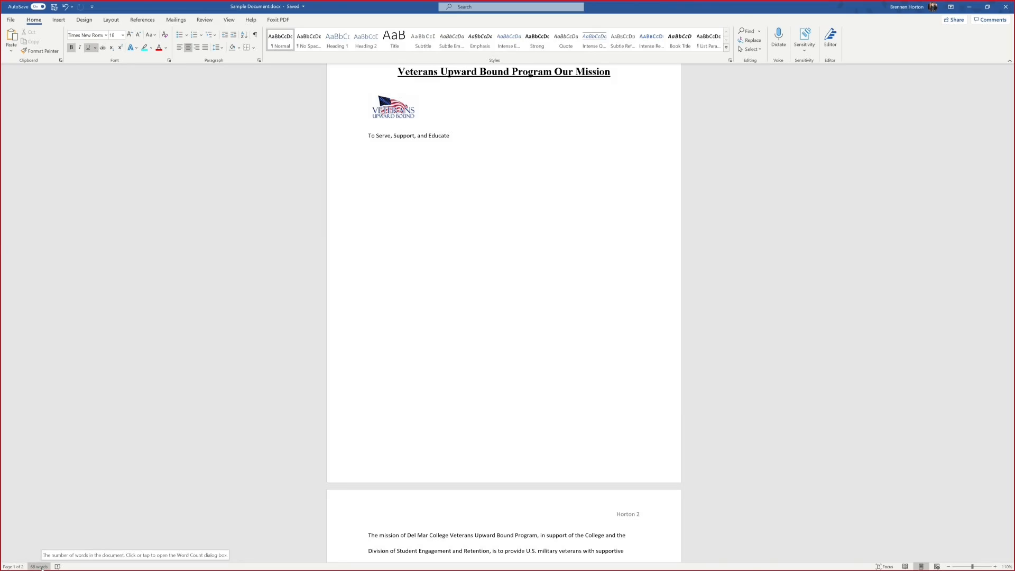
View the document's word count statistics and check its proofing suggestions with Editor
left_click(39, 567)
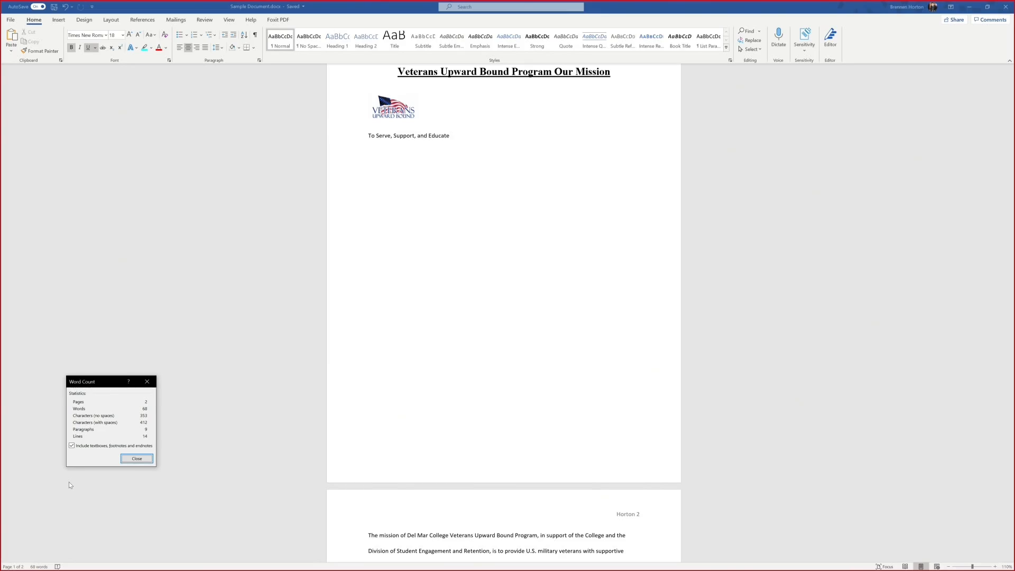
left_click(147, 381)
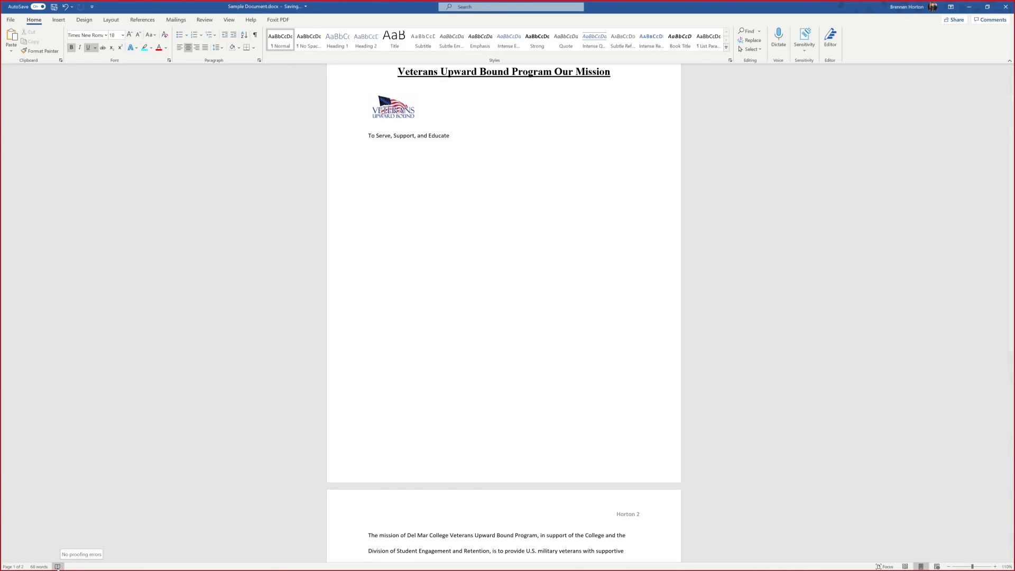
left_click(57, 567)
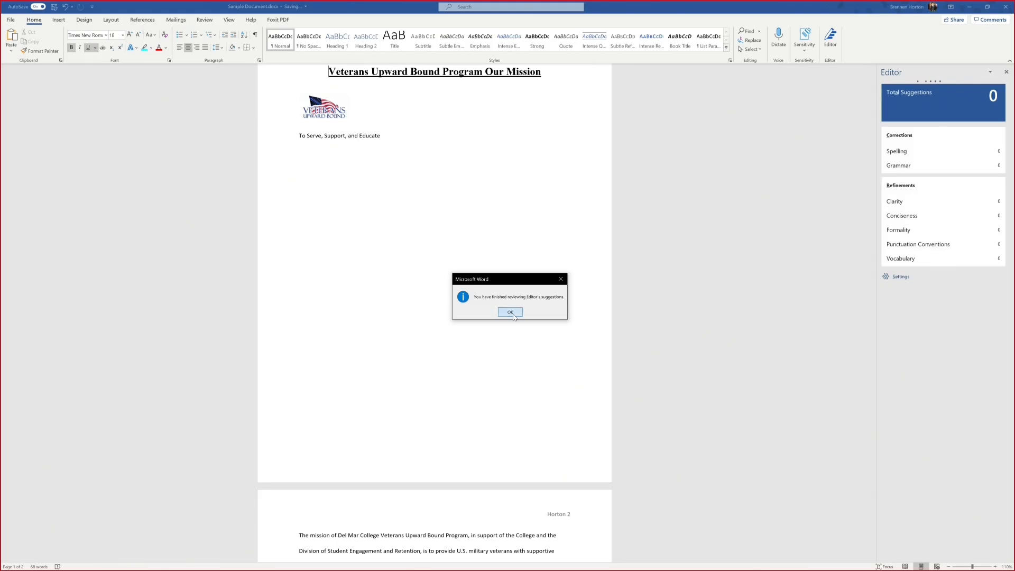
left_click(511, 312)
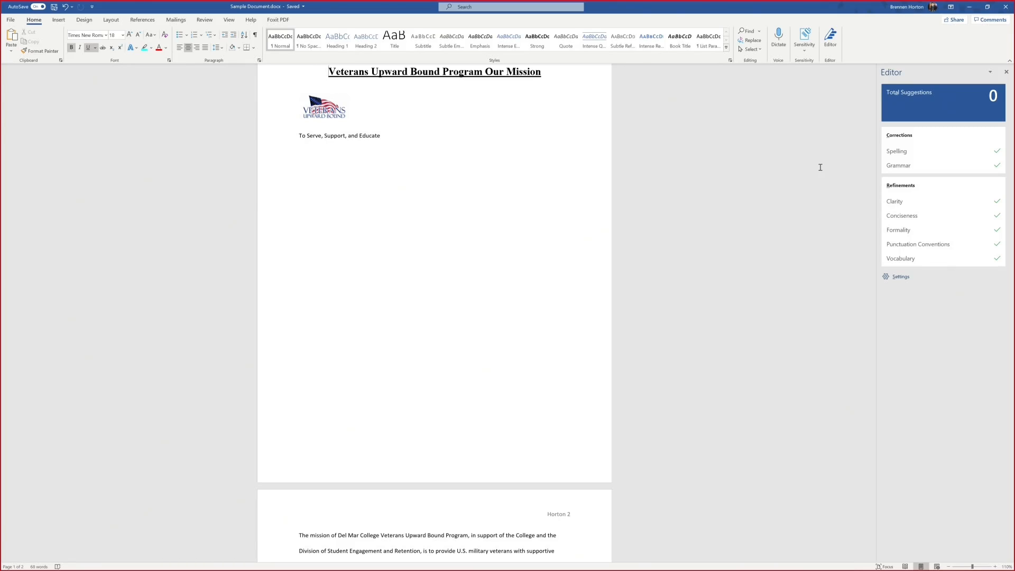
left_click(1007, 72)
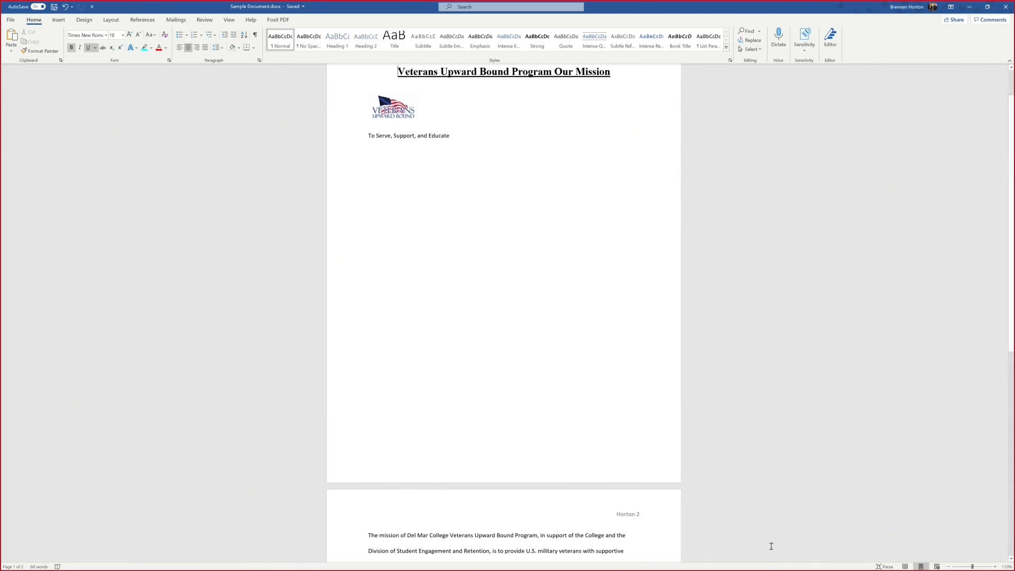
Switch the document to Focus mode
left_click(880, 567)
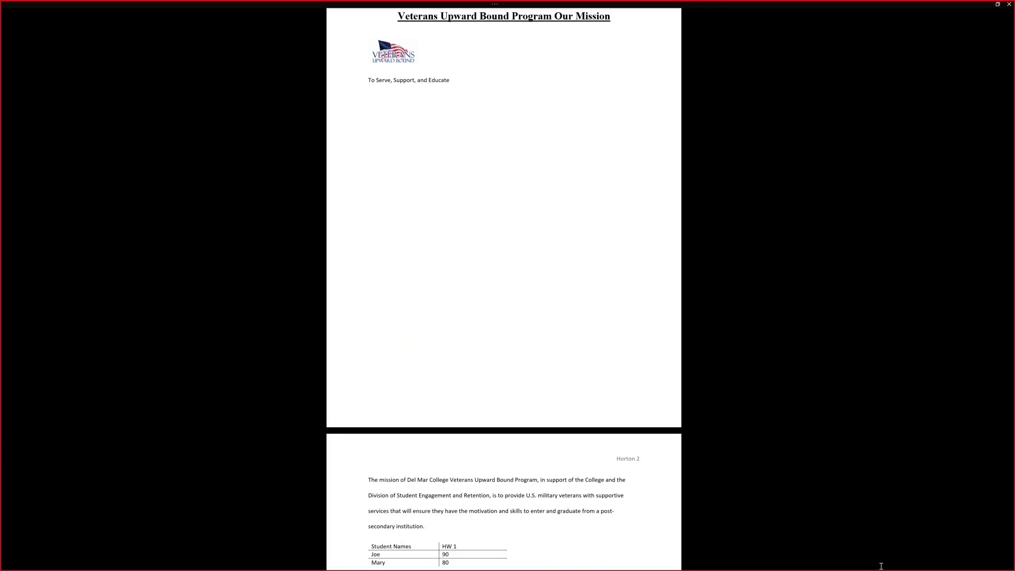
Exit Focus mode and view the document in Read Mode before returning it to Print Layout
left_click(882, 566)
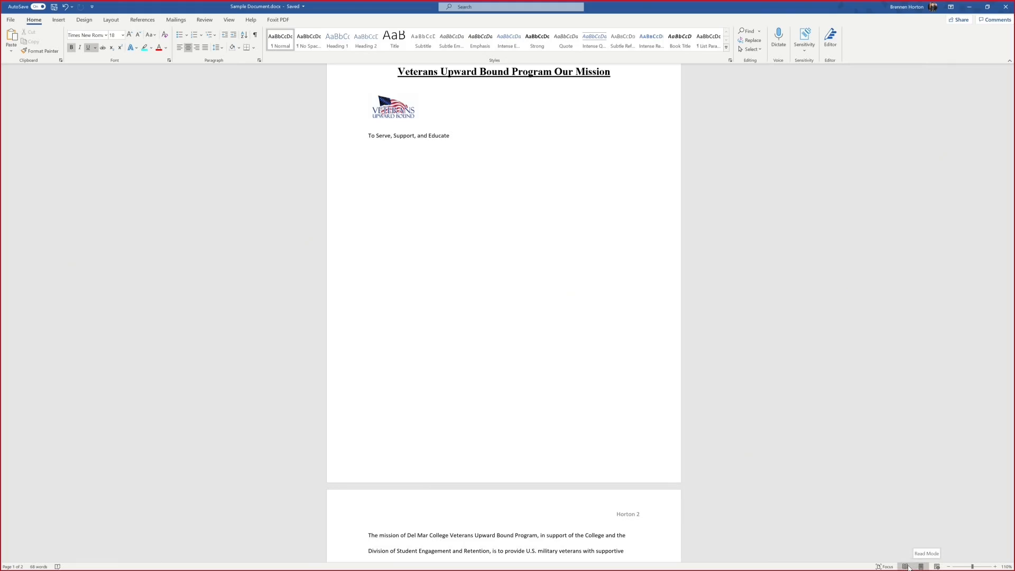
left_click(906, 567)
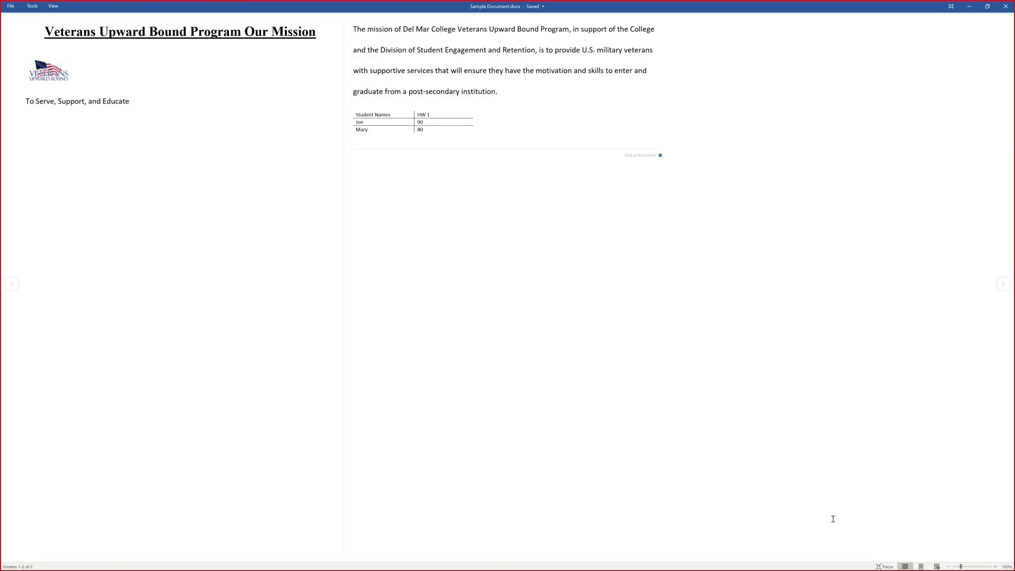
left_click(921, 567)
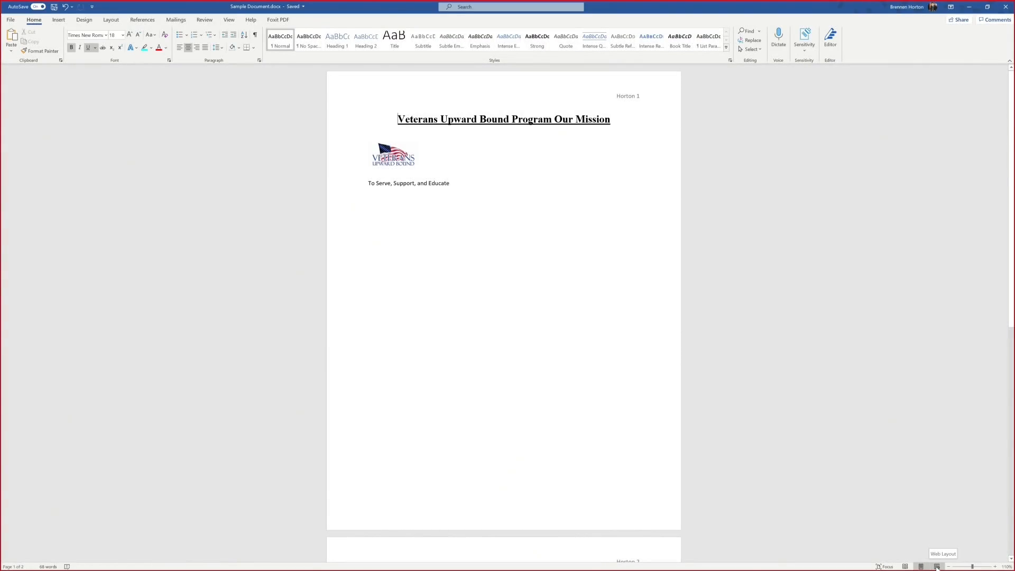
View the document in Web Layout, return to Print Layout and set the zoom to 100%
left_click(937, 567)
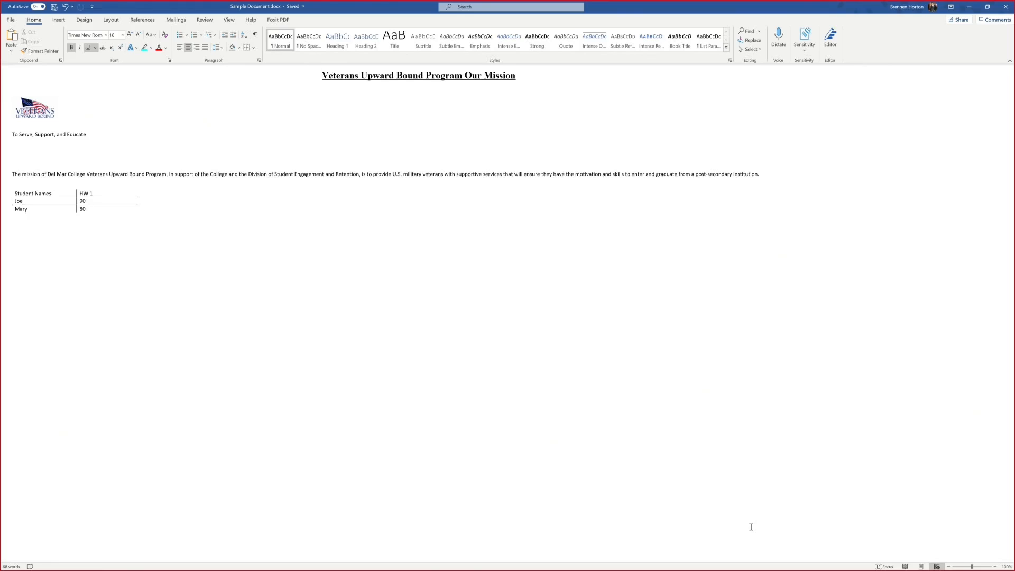
left_click(922, 567)
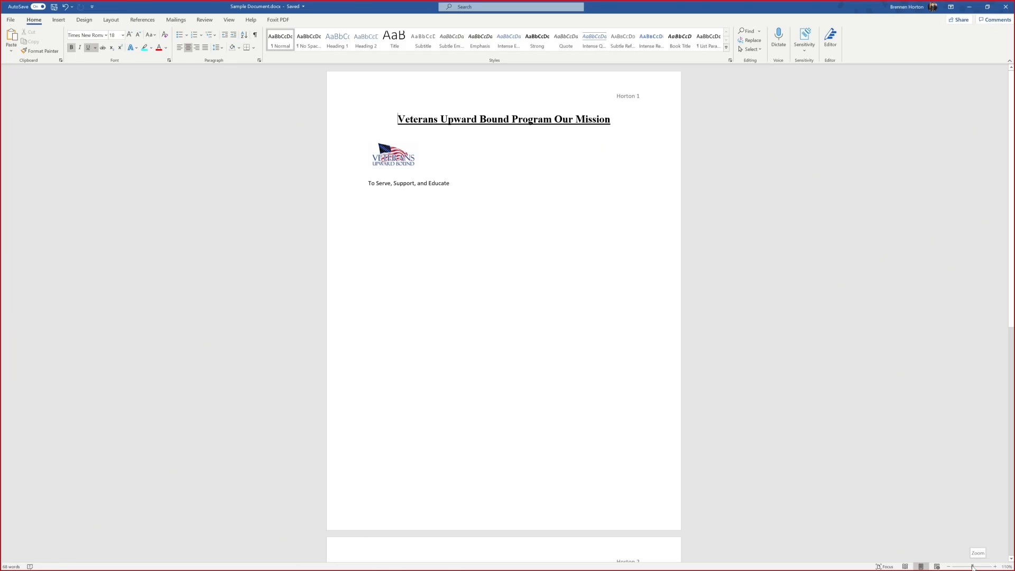
mouse_move(973, 567)
left_mouse_down()
mouse_move(953, 567)
mouse_move(992, 567)
mouse_move(972, 567)
left_mouse_up()
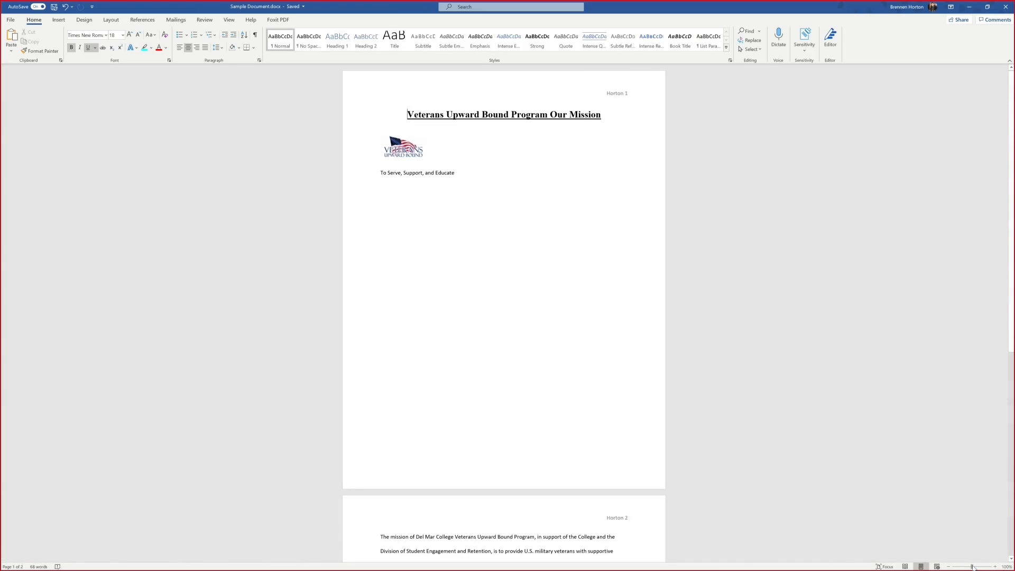